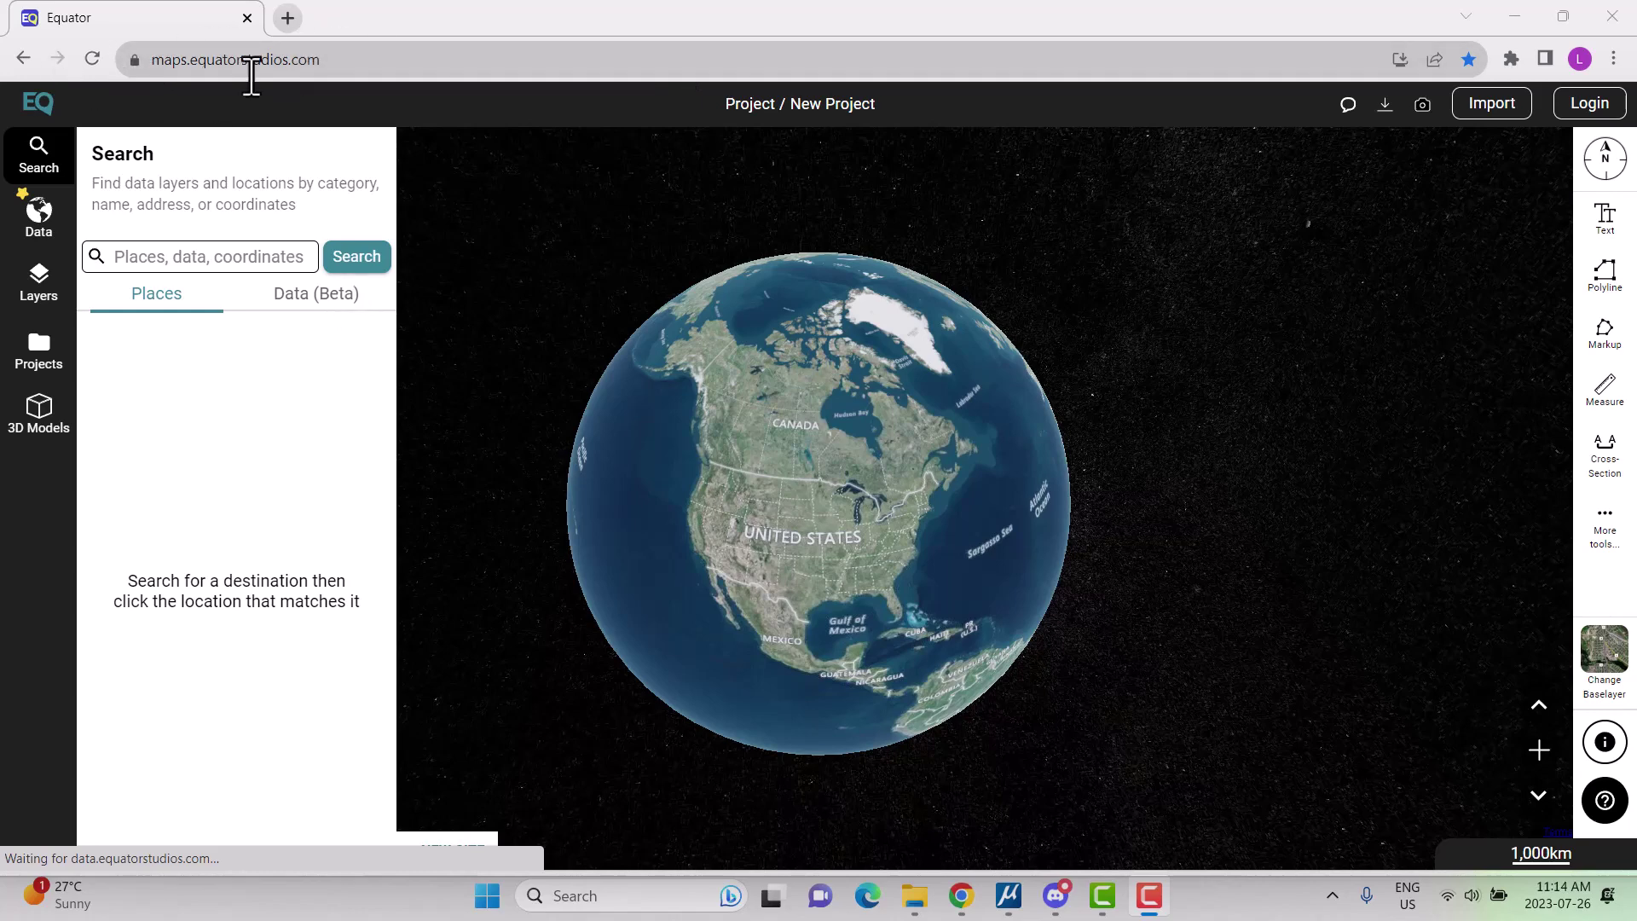
Log in to Equator using Sign In with Google.
click(1587, 119)
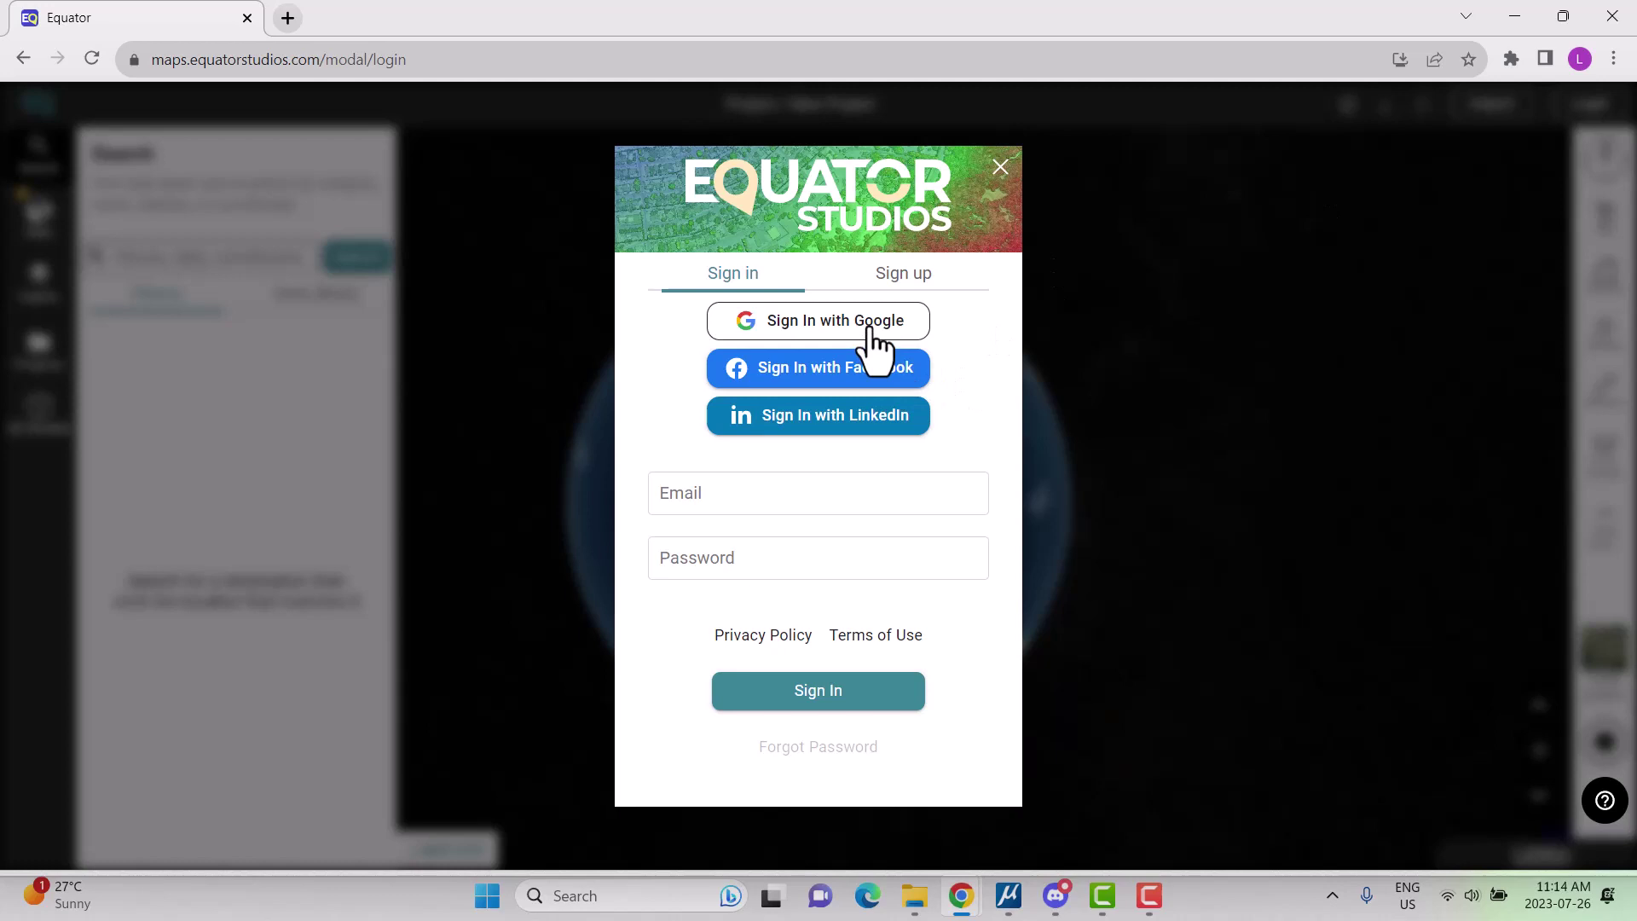
click(870, 332)
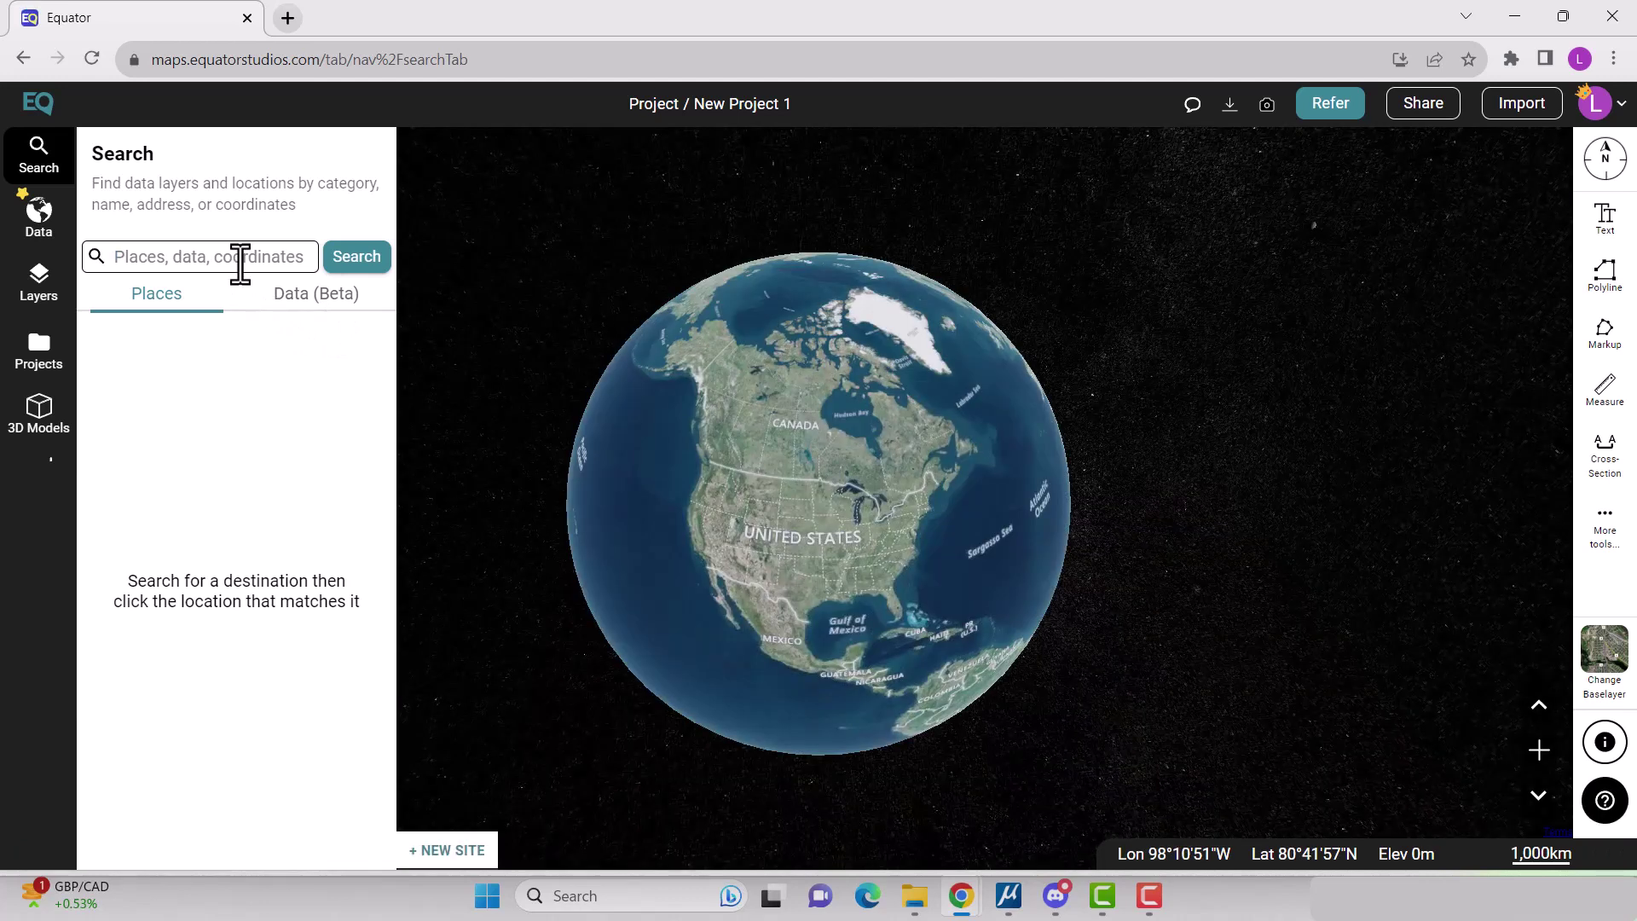
Search for Potts Creek Rd & Wolfe Rd and fly the map to that result.
click(240, 265)
text(Potts Creek Rd &)
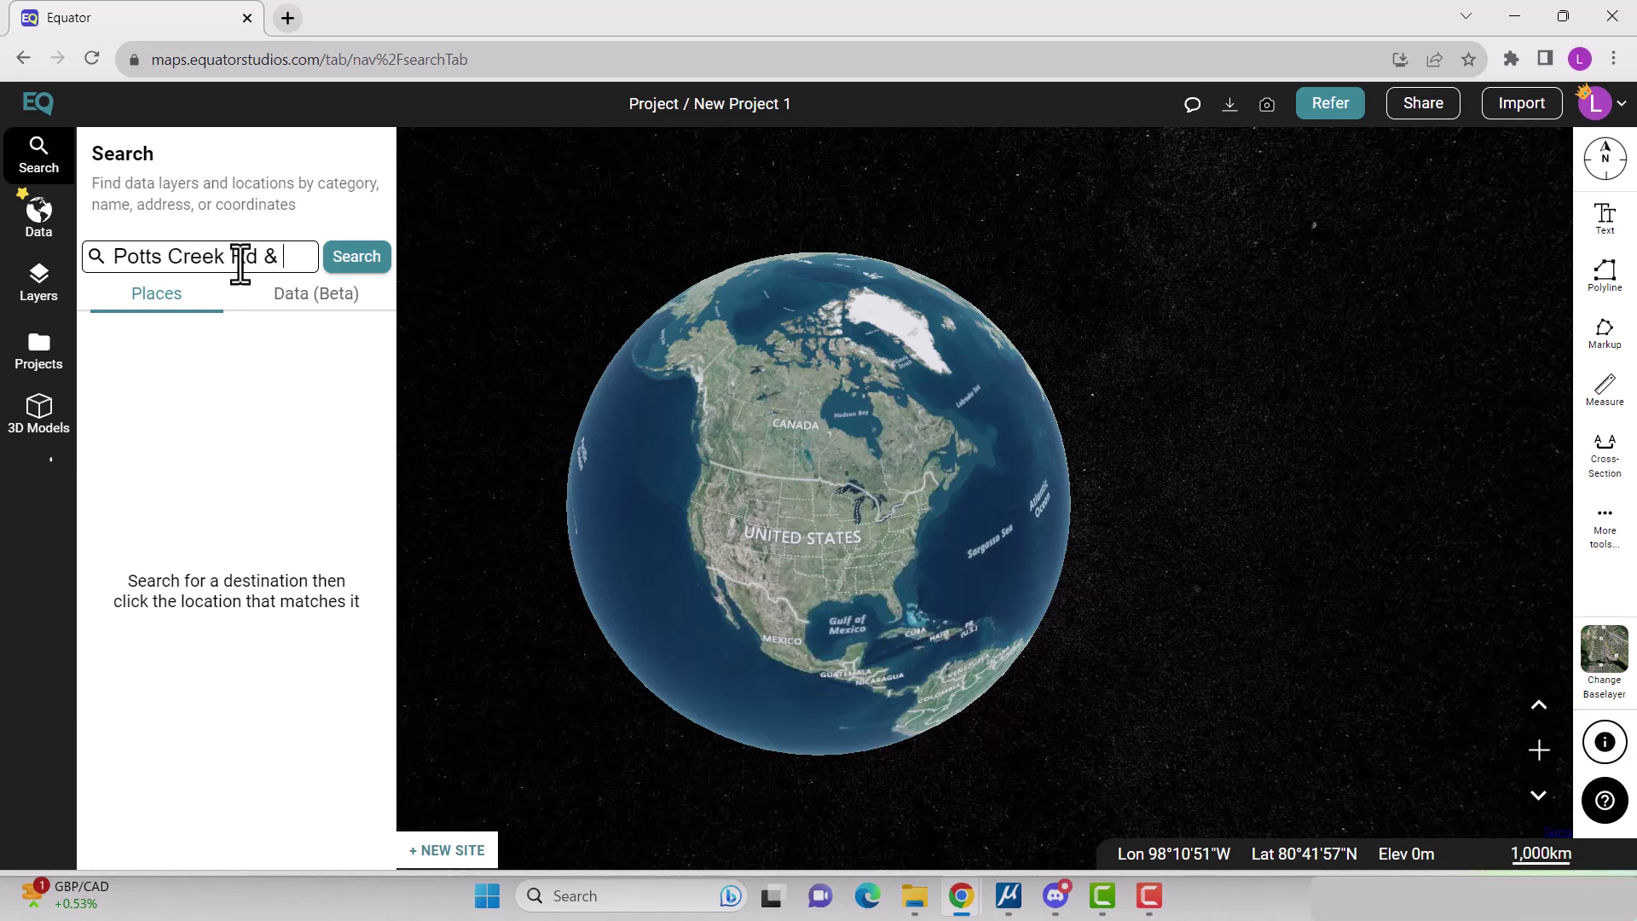
text(Wolfe)
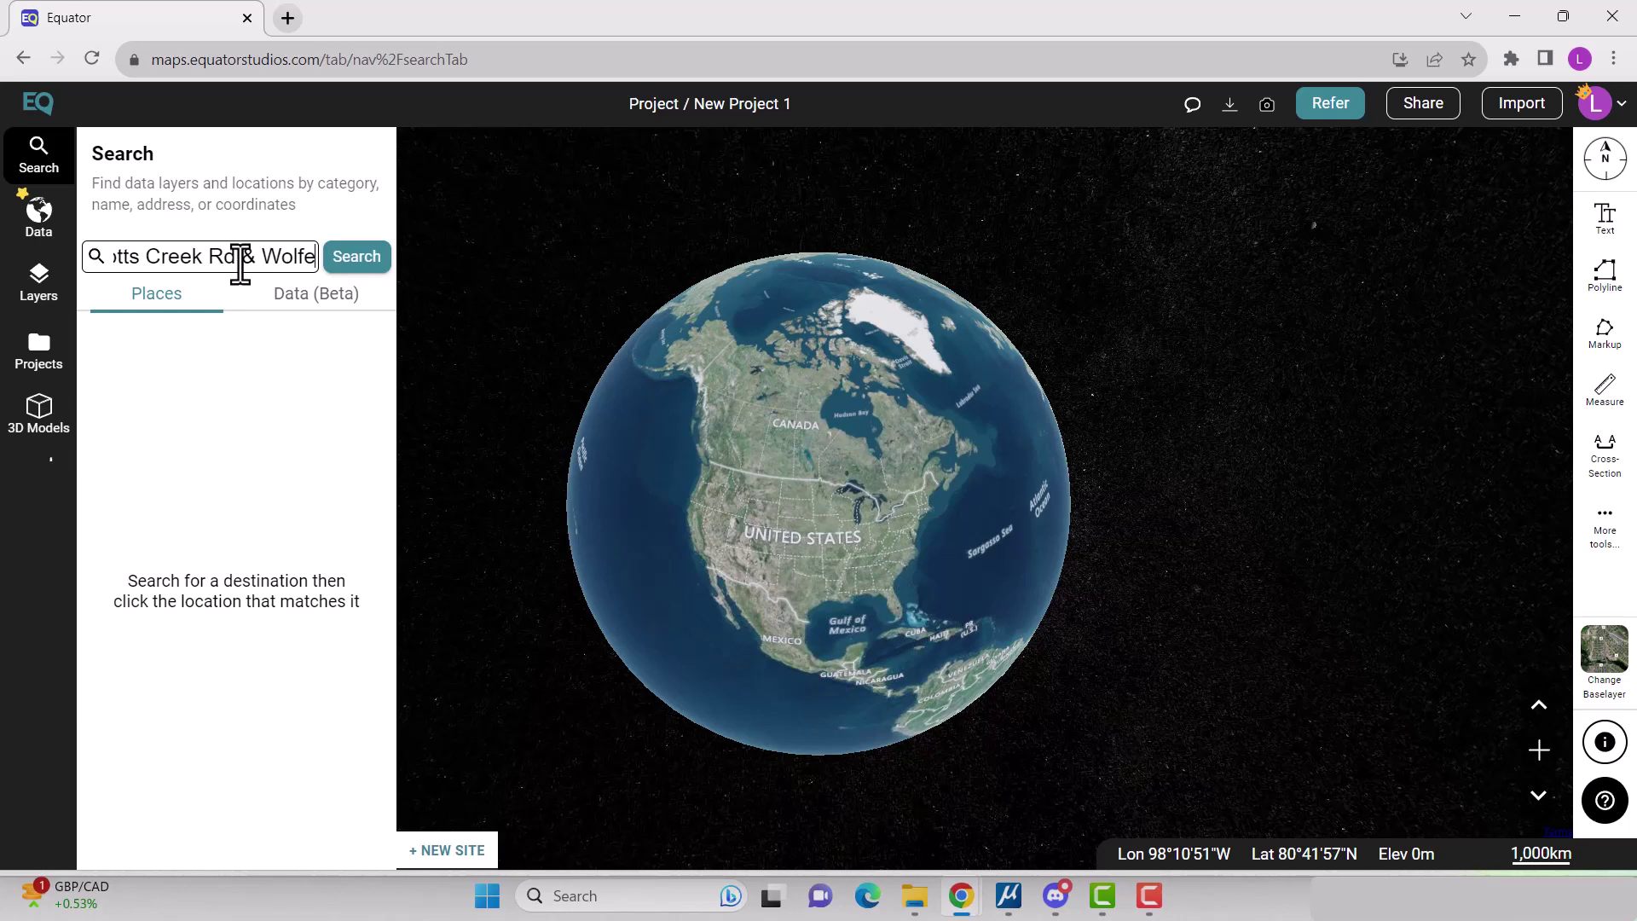
text( Rd)
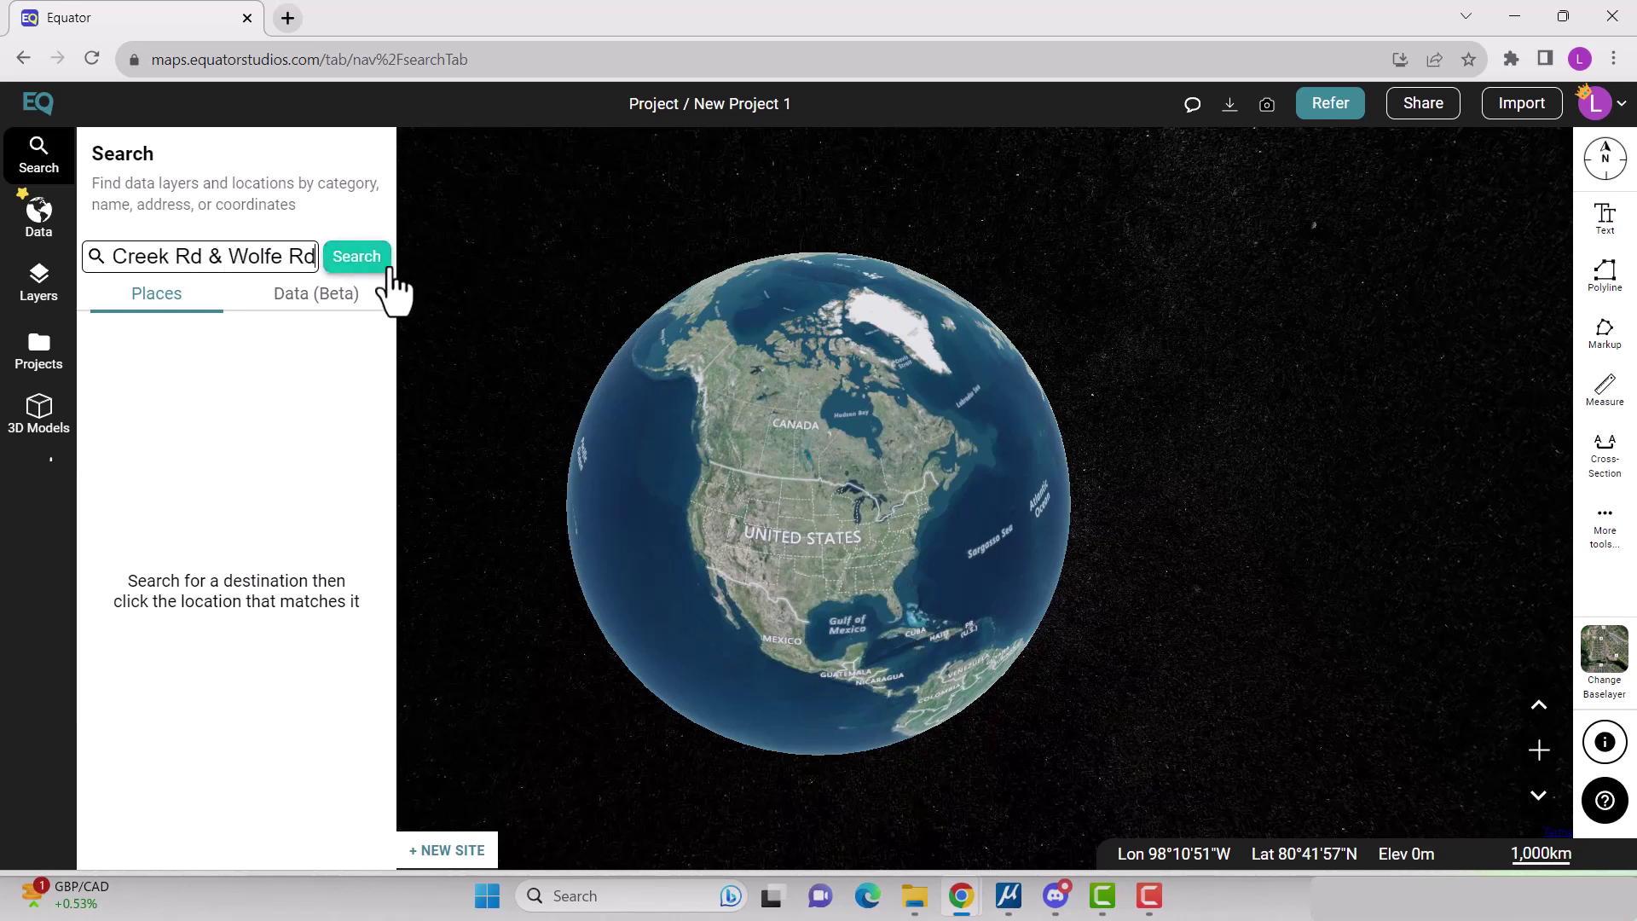
click(368, 269)
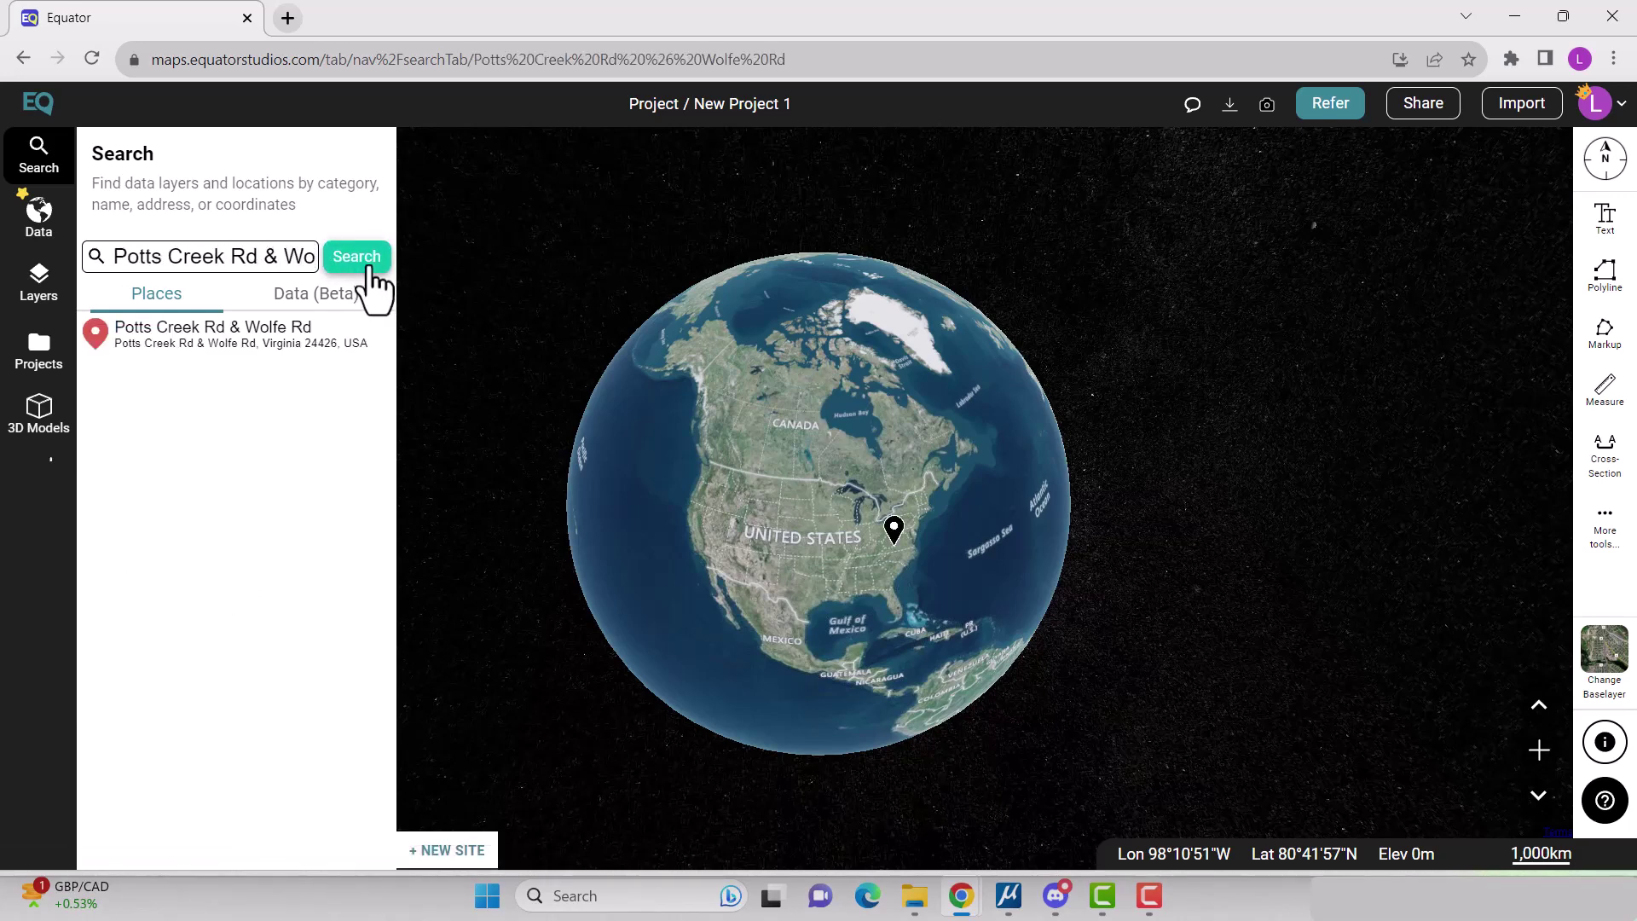
click(271, 345)
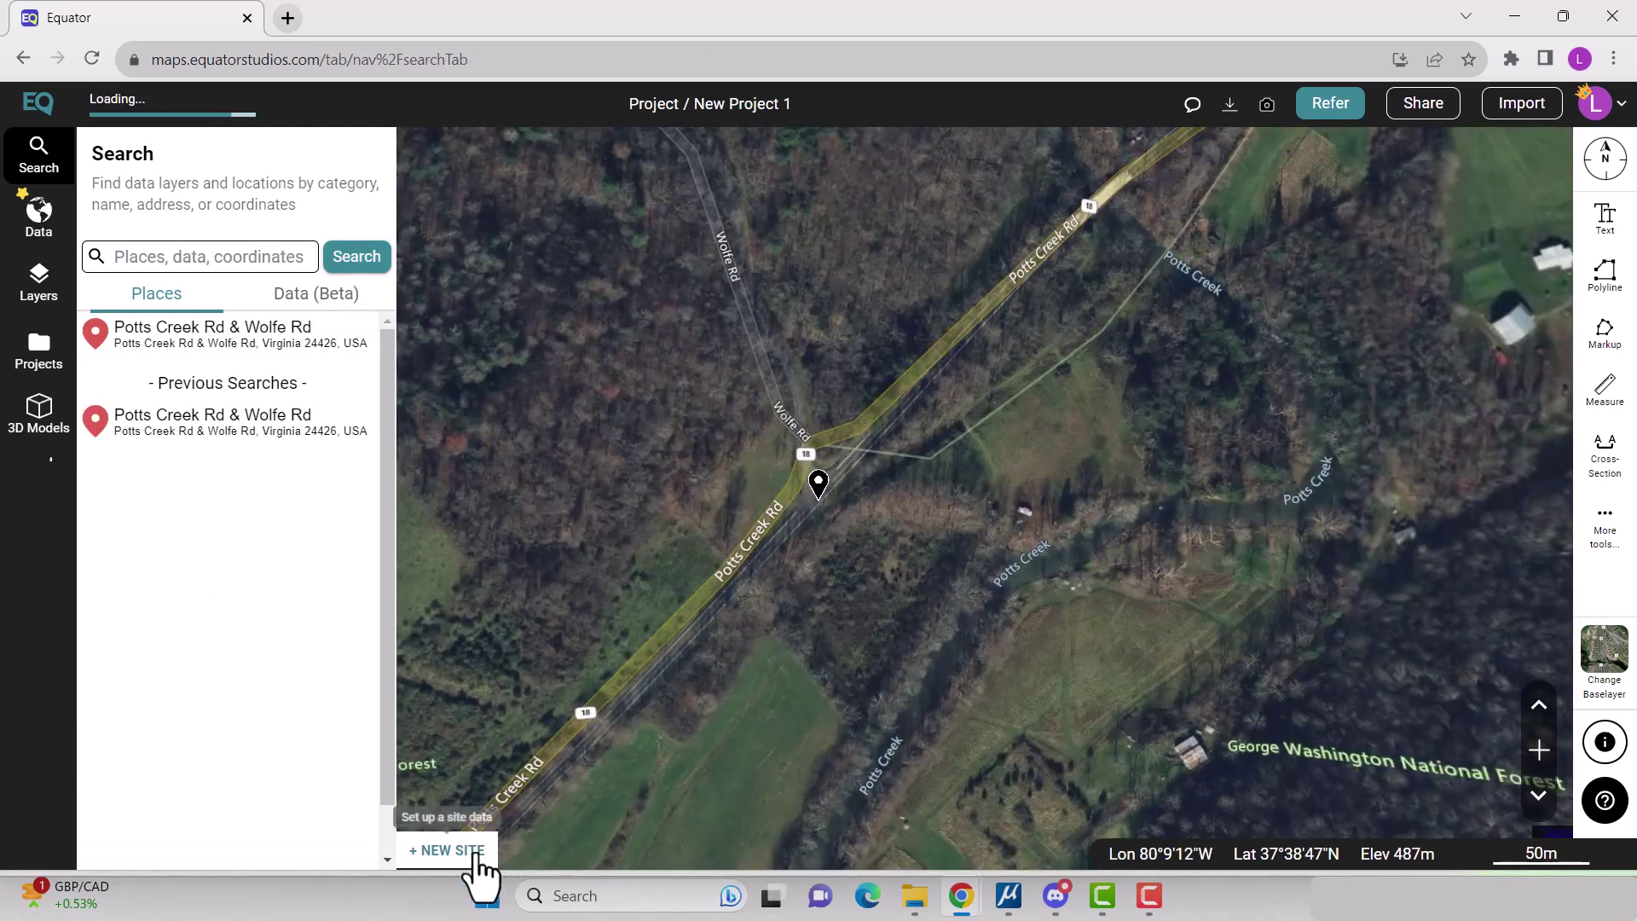
Frame a 1:1 square site over the intersection, name it 'Potts Creek & Wolfe', and create it.
click(469, 850)
drag(900, 493, 1020, 541)
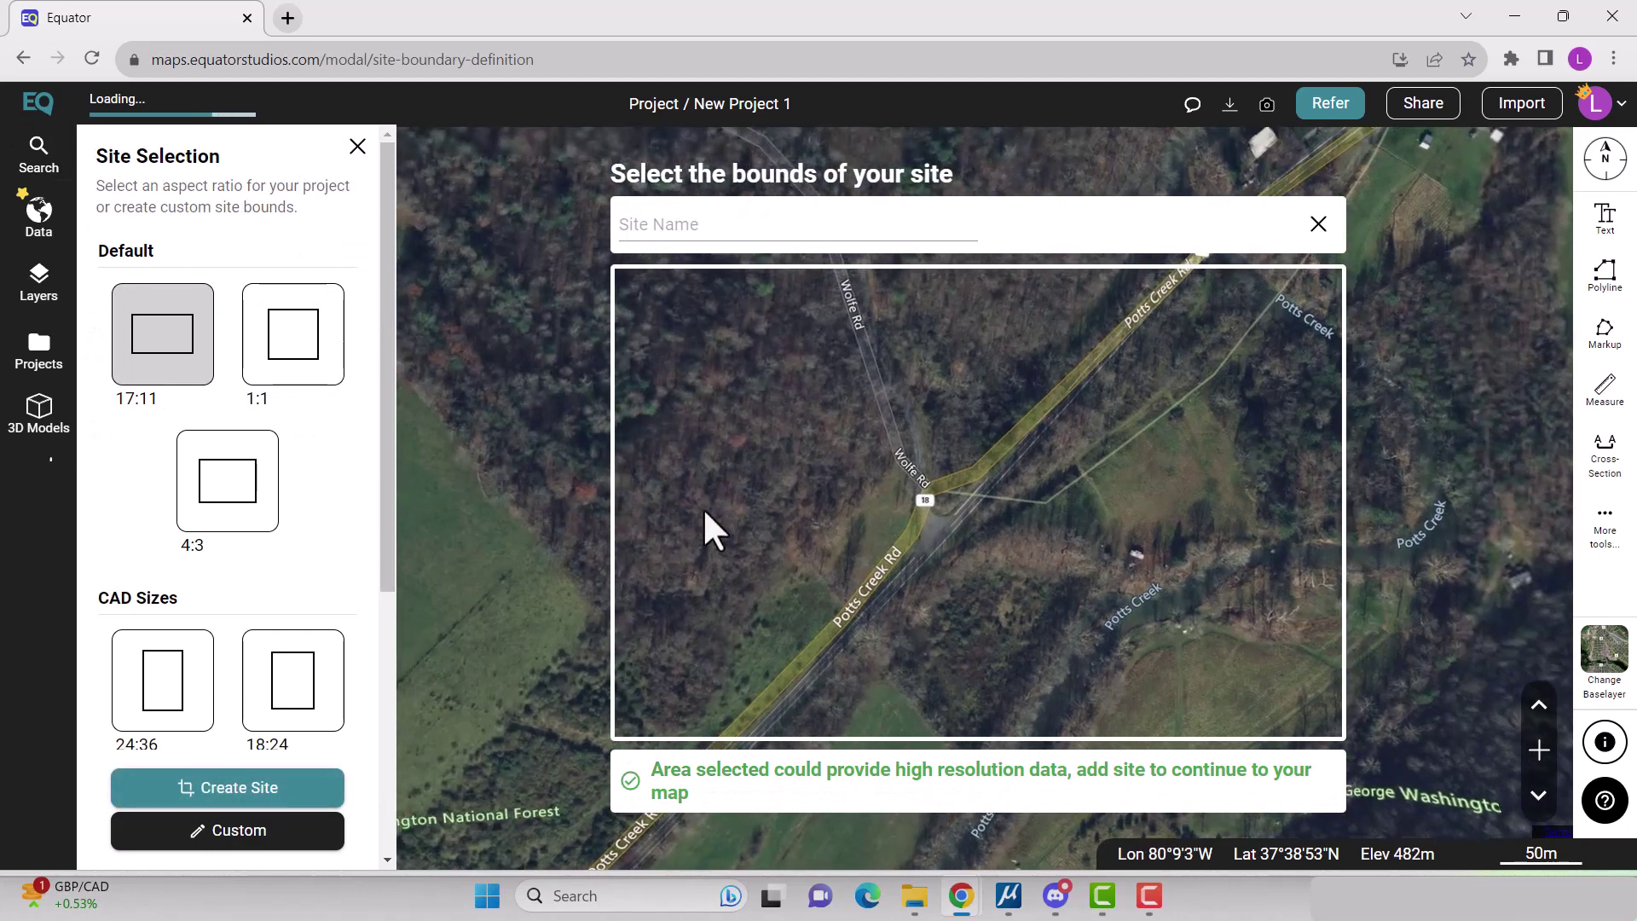
click(292, 355)
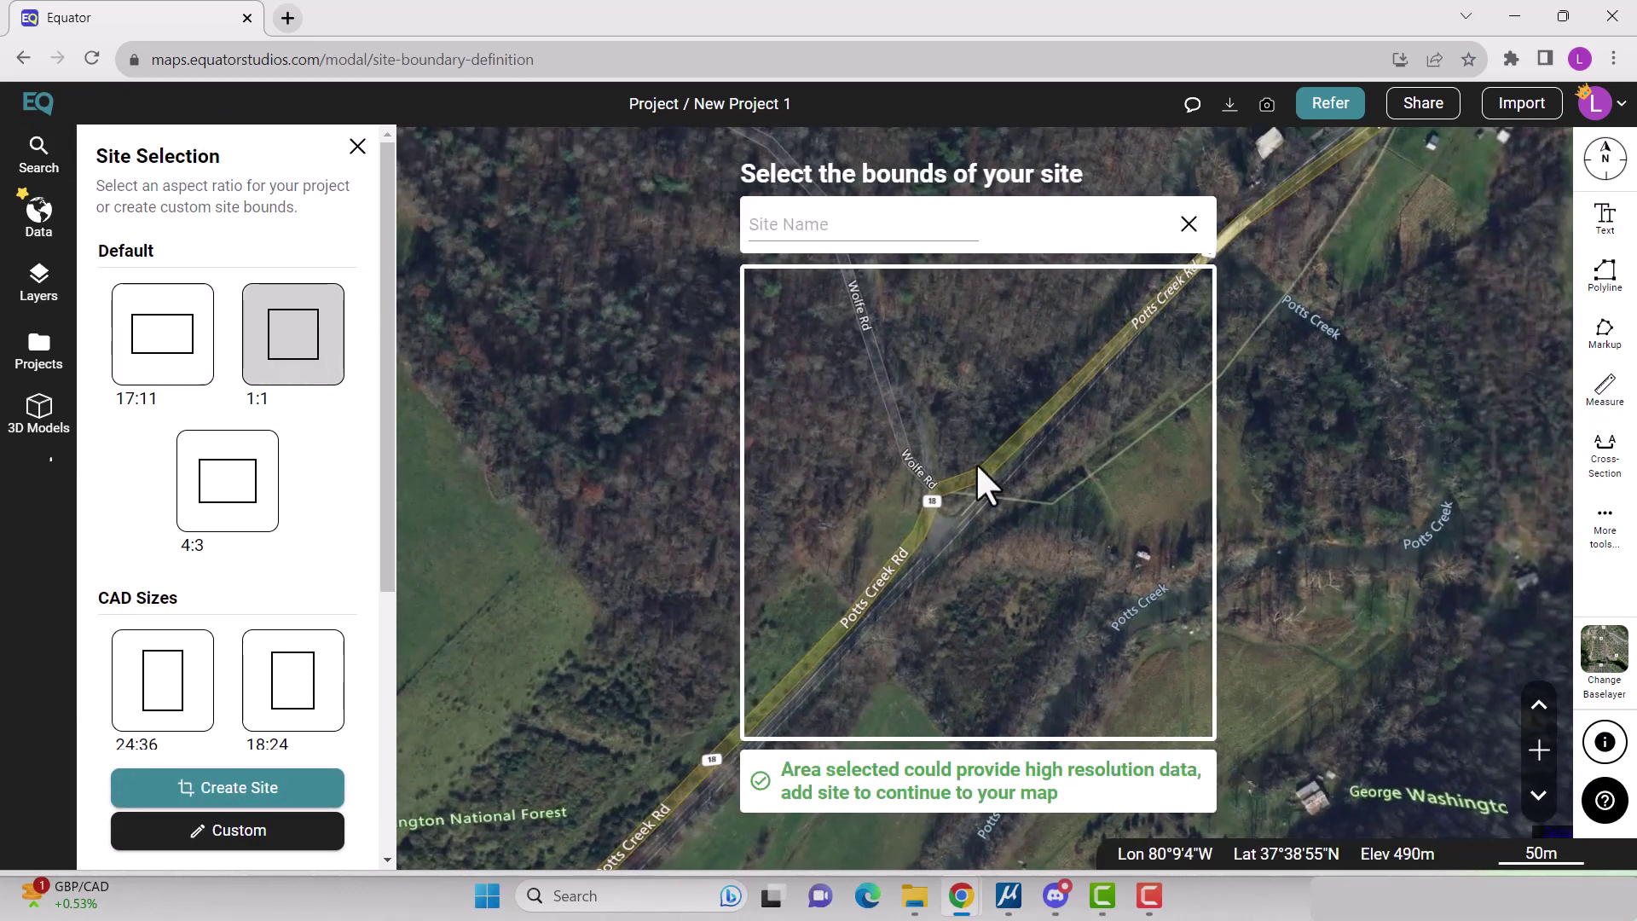
drag(931, 493, 956, 517)
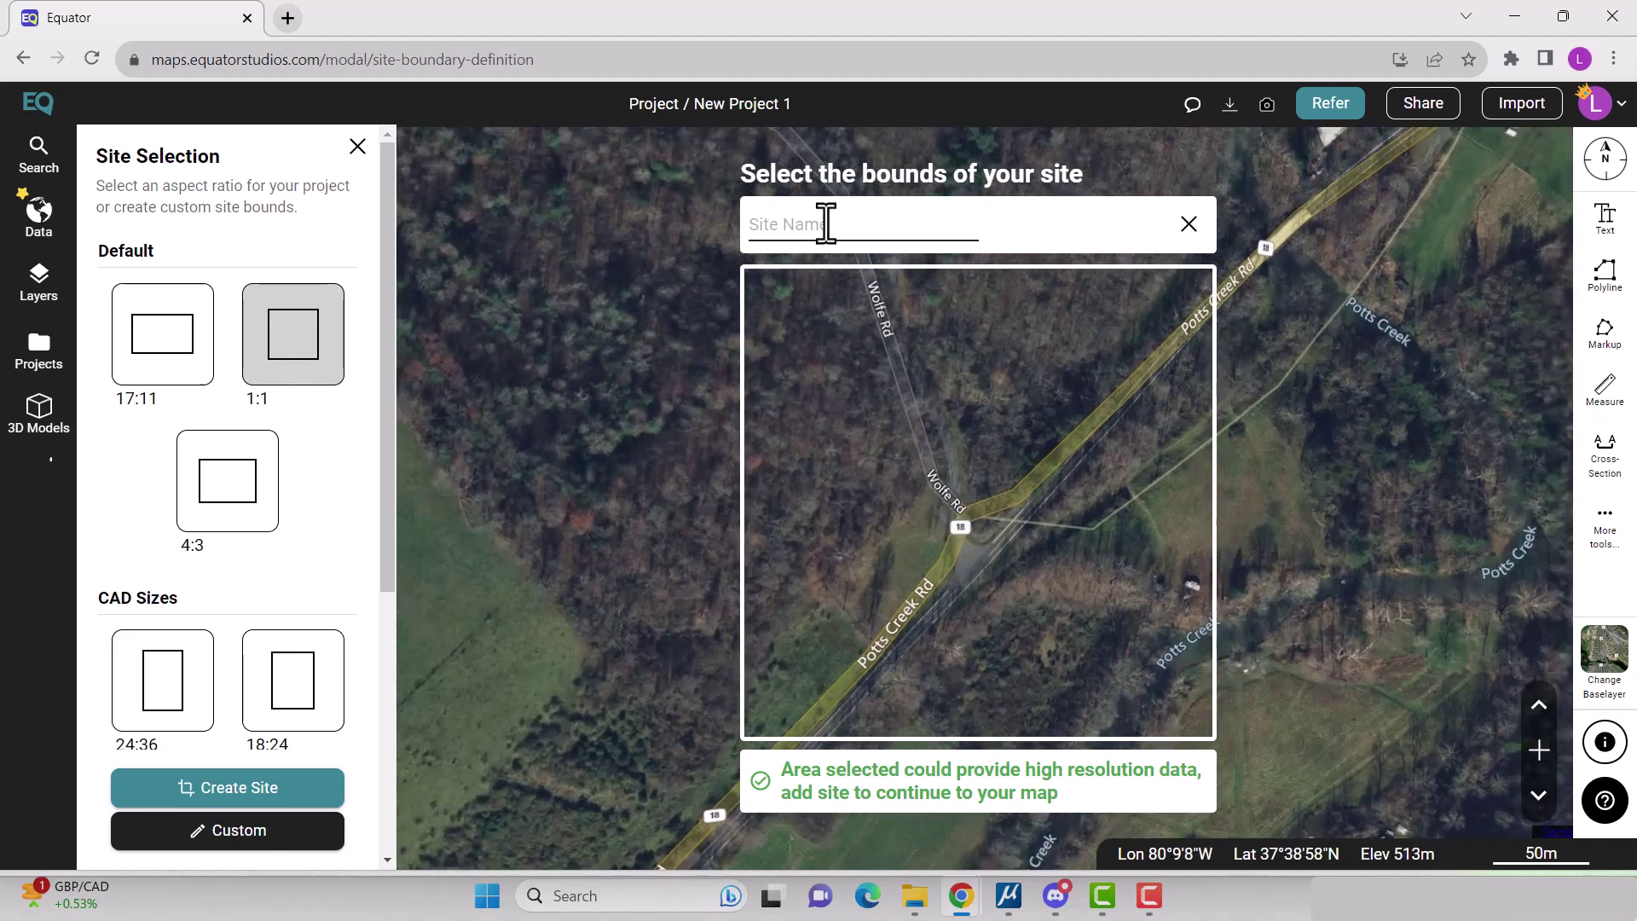
click(824, 224)
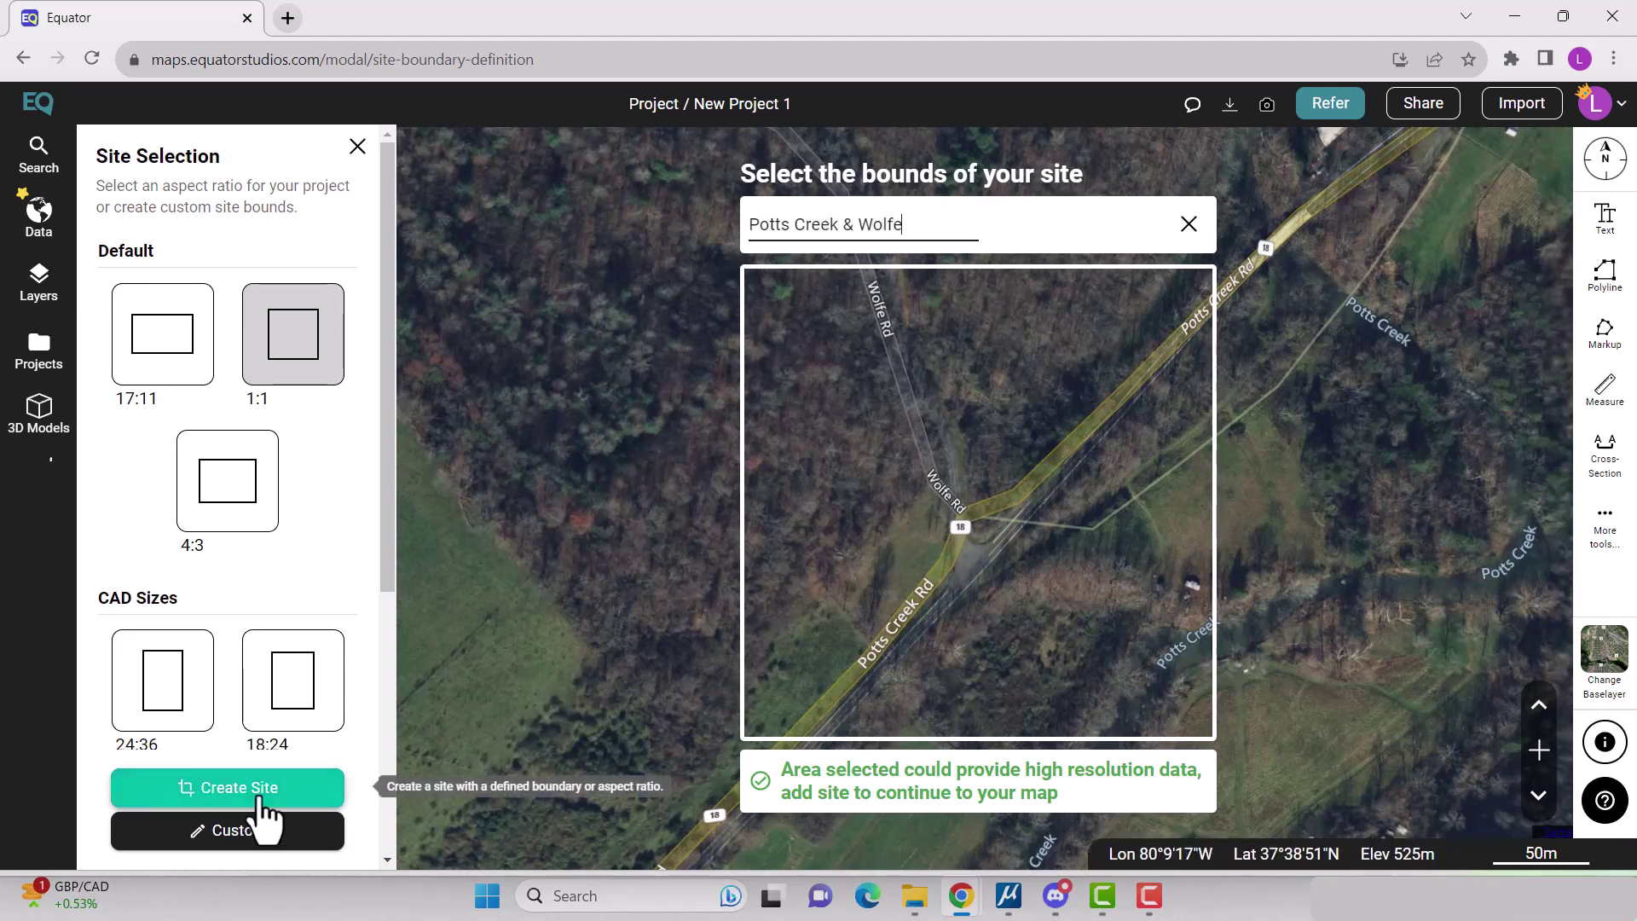
click(259, 792)
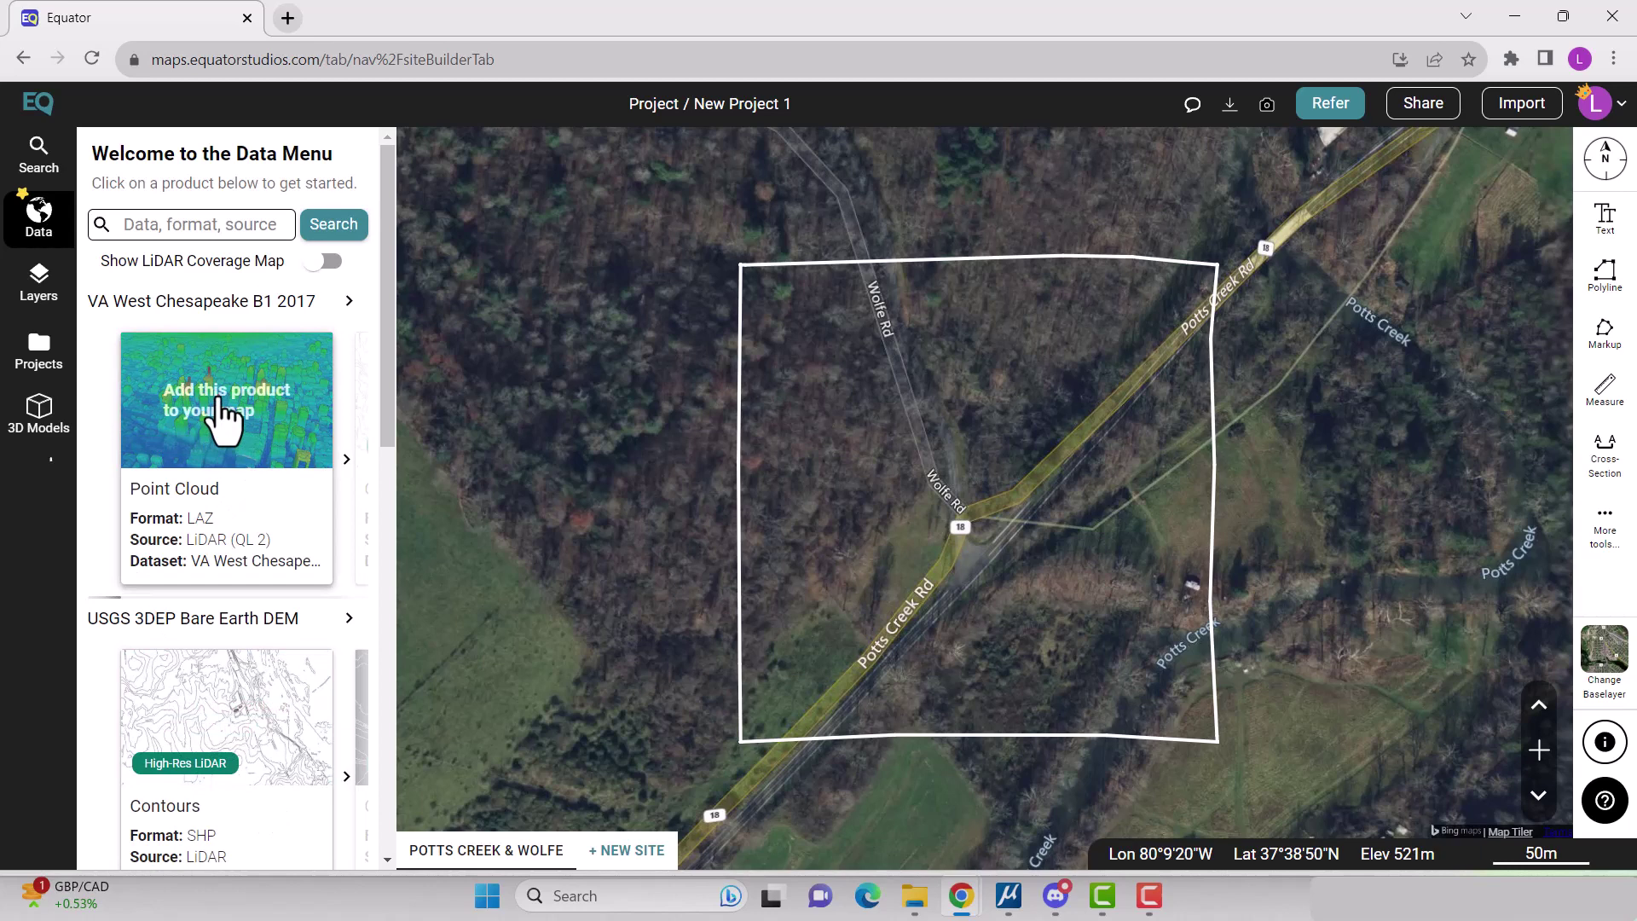
Add and generate the Point Cloud product, then set its layer to Ground Only.
click(224, 417)
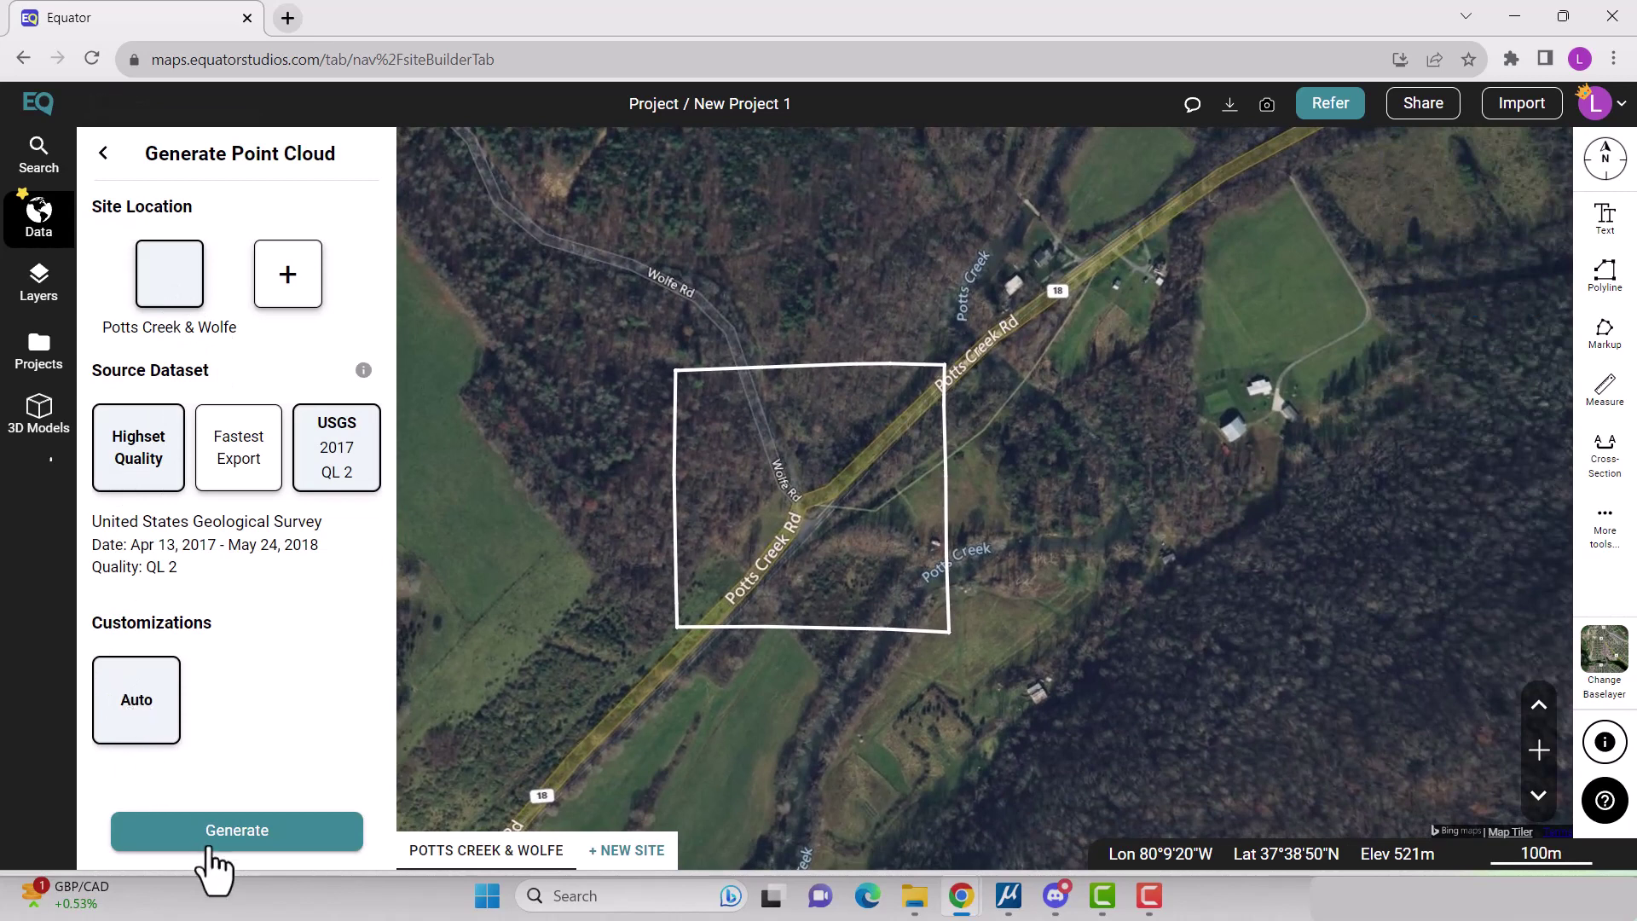
click(215, 840)
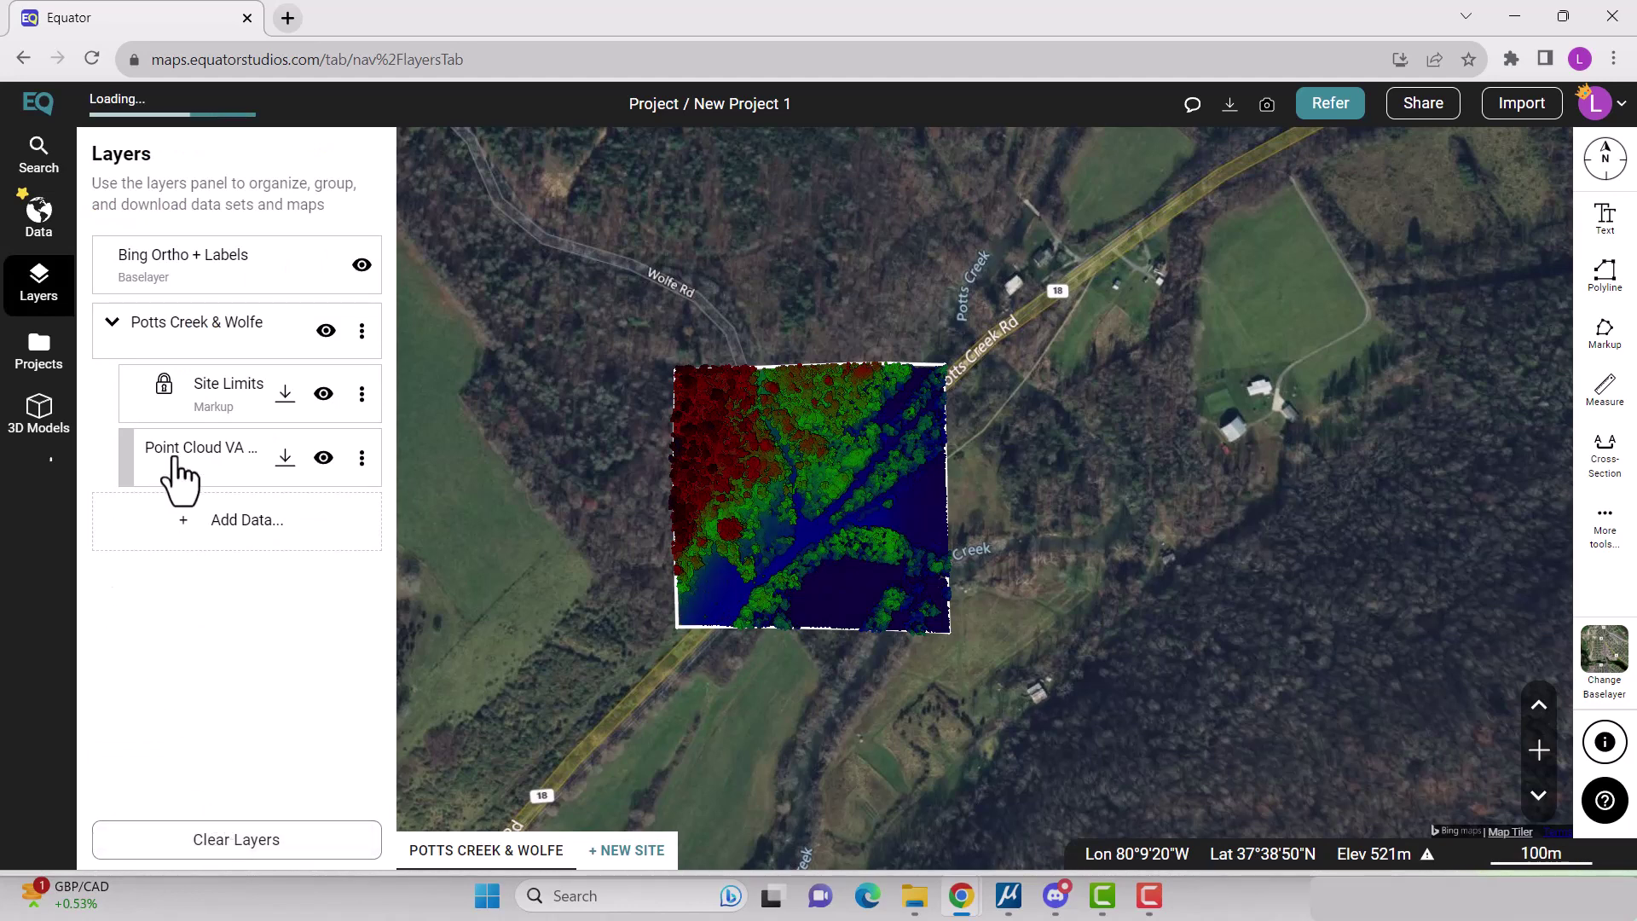
click(177, 466)
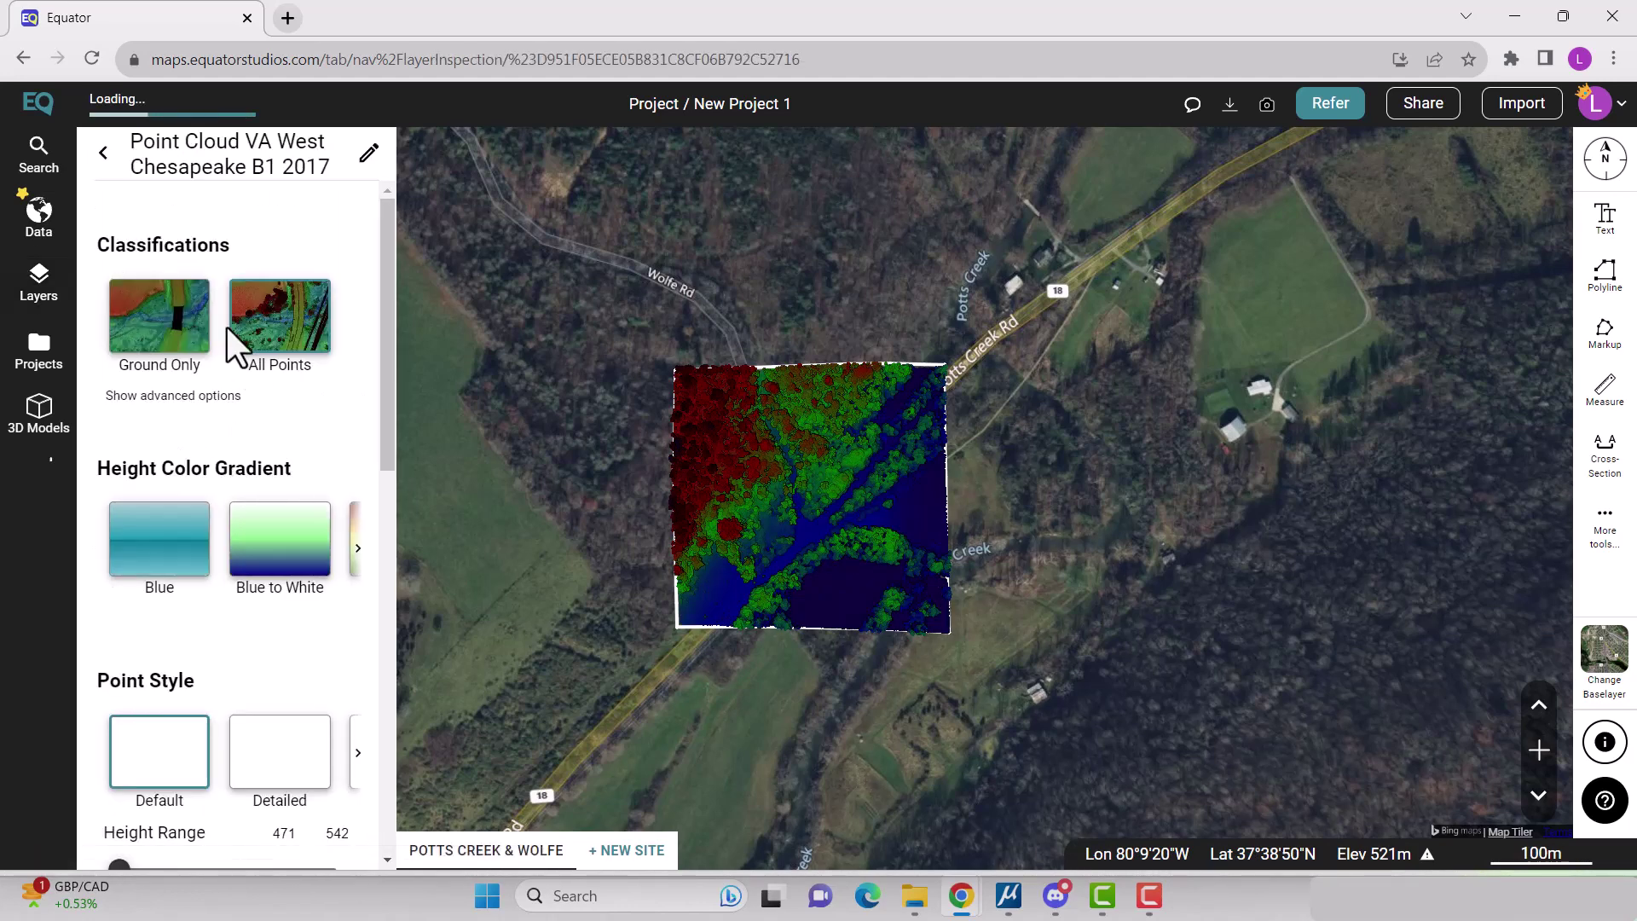
click(169, 332)
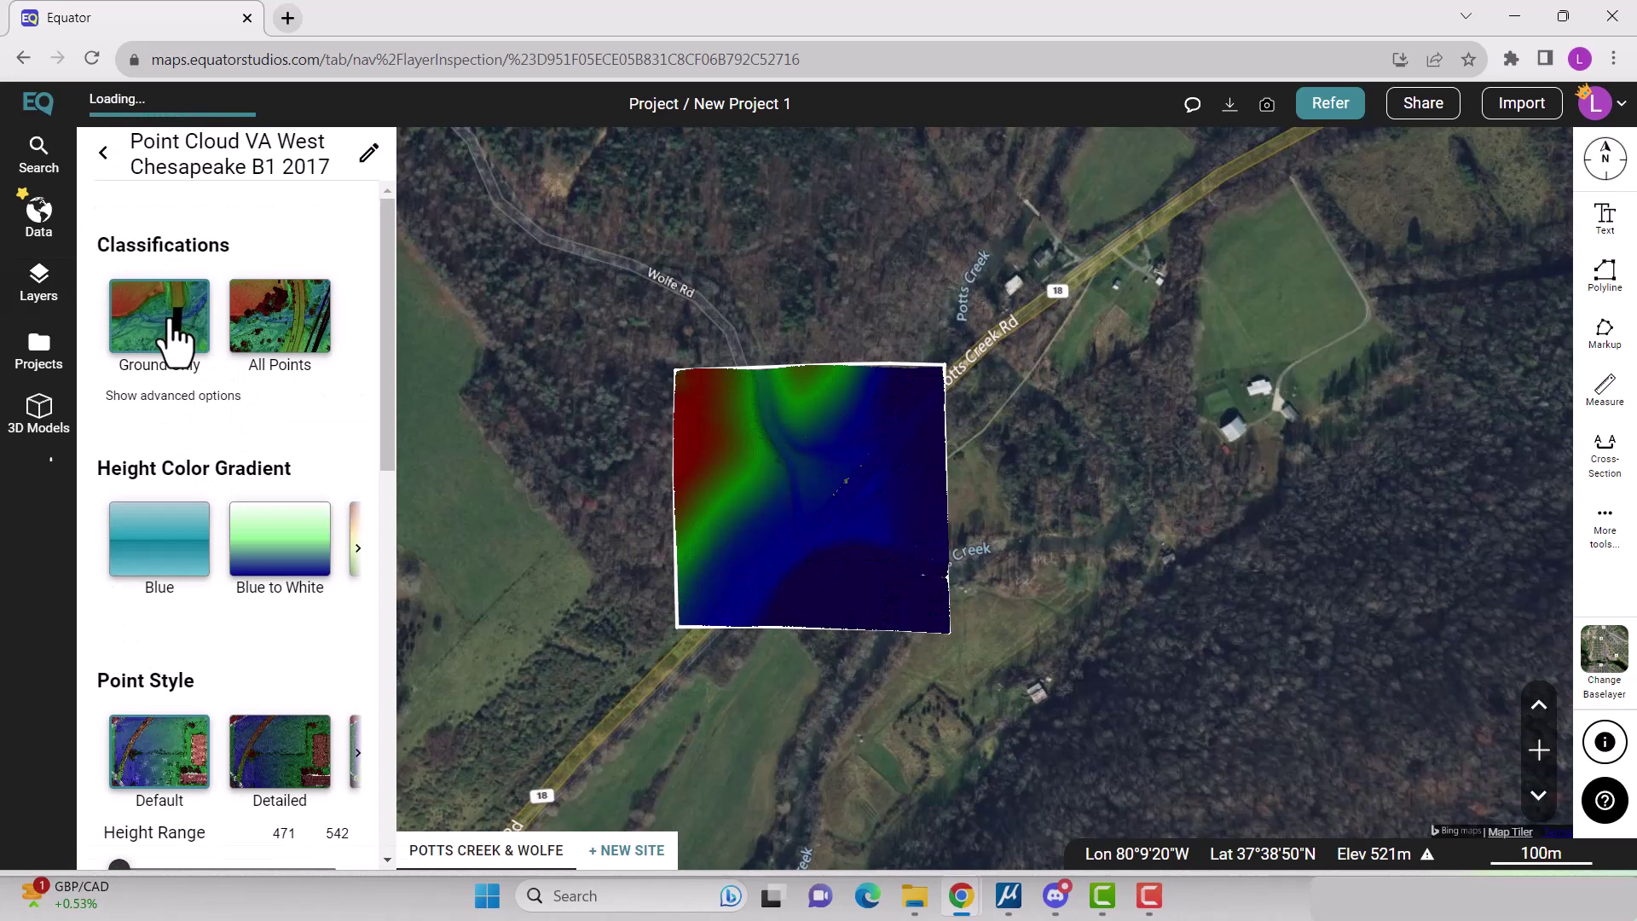
click(103, 156)
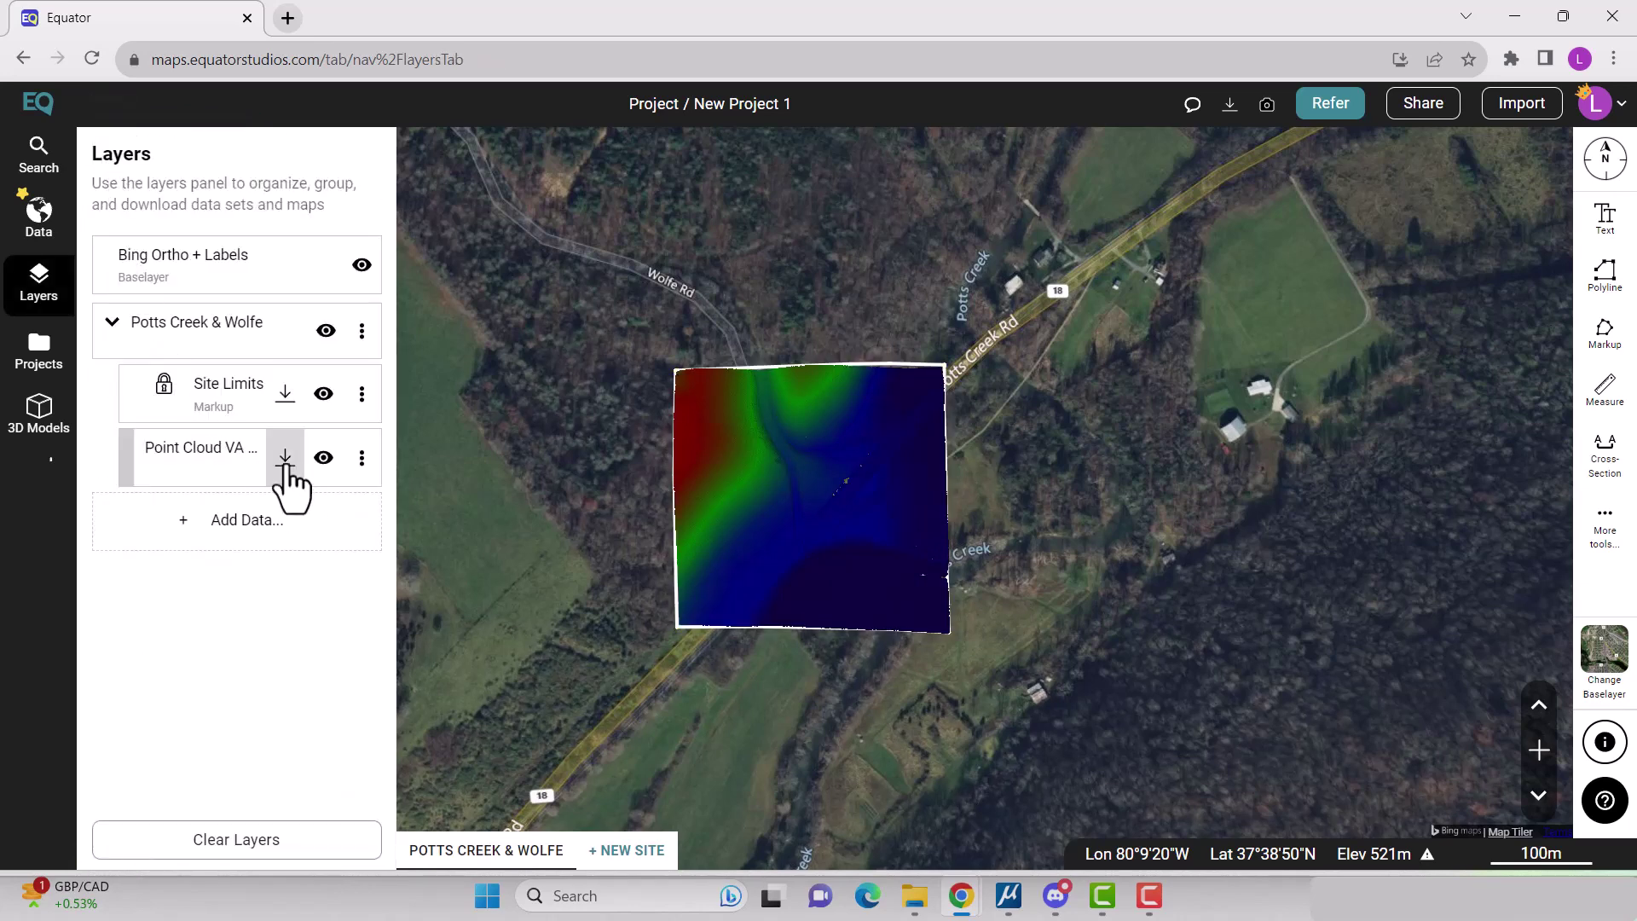
Download the point cloud as LAZ (Ground) in UTM zone 17N and check Downloads.
click(285, 460)
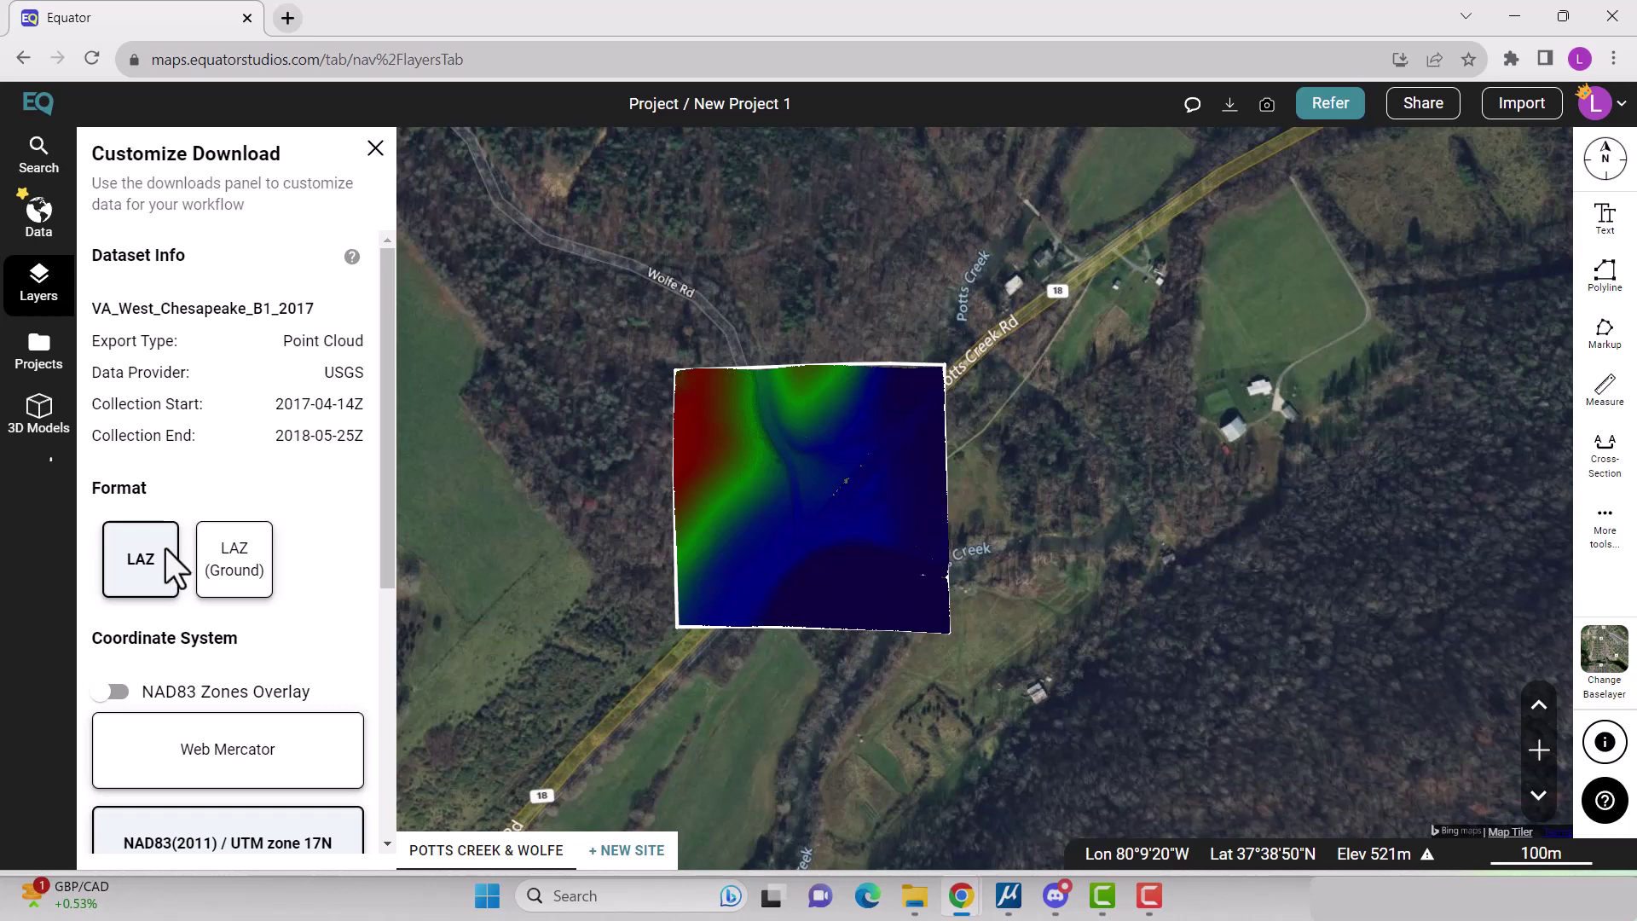
click(225, 565)
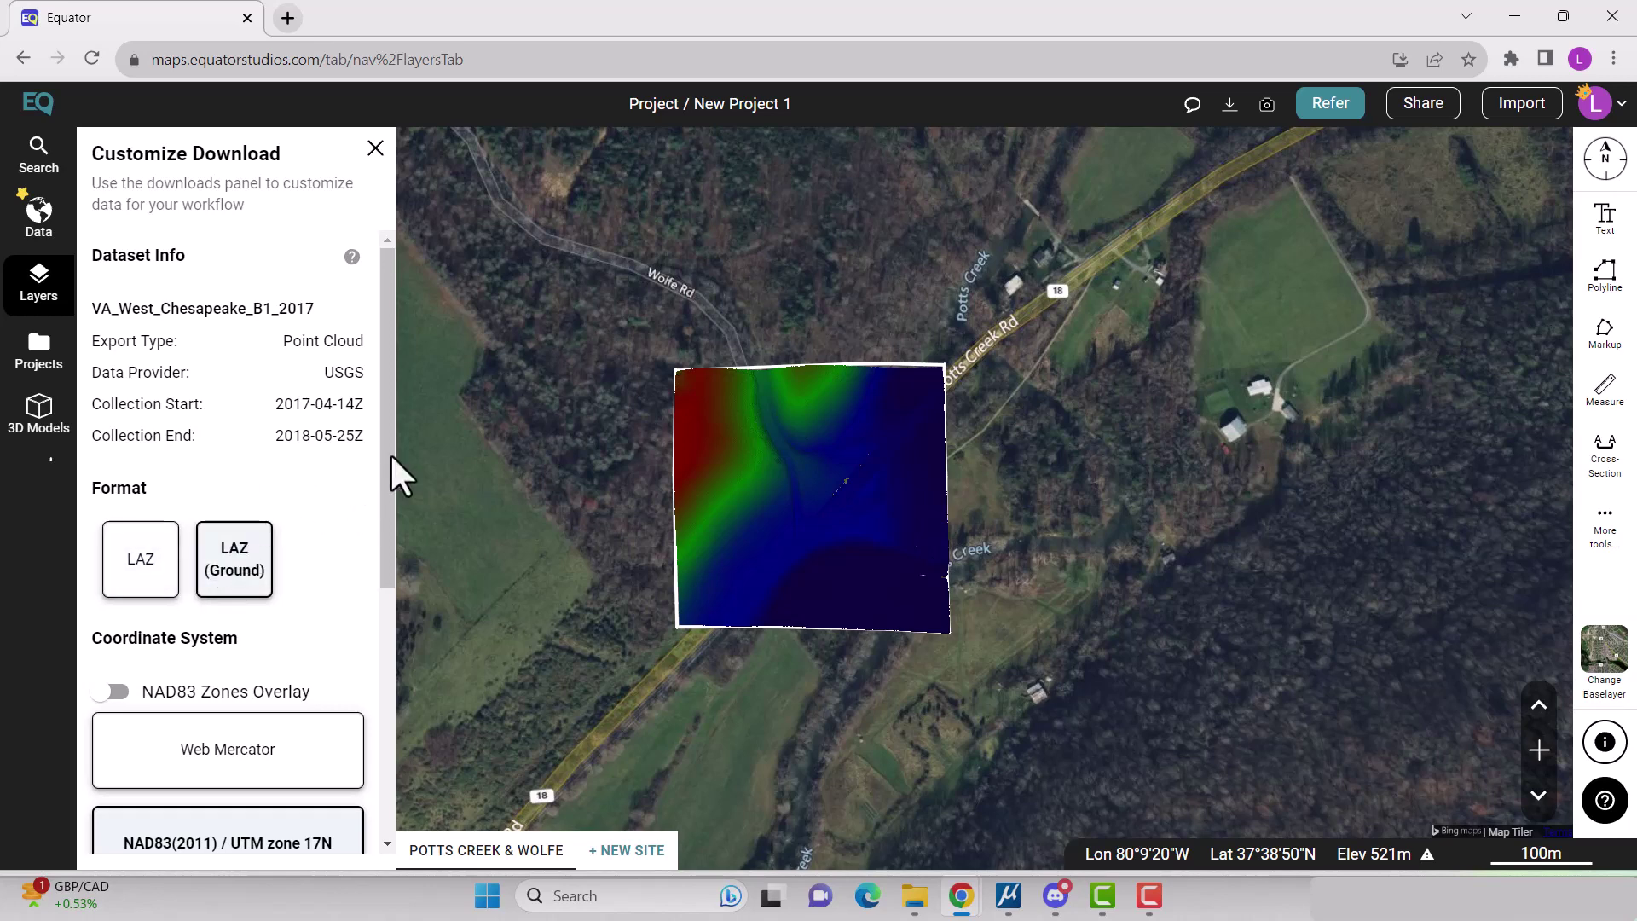
drag(391, 452, 387, 692)
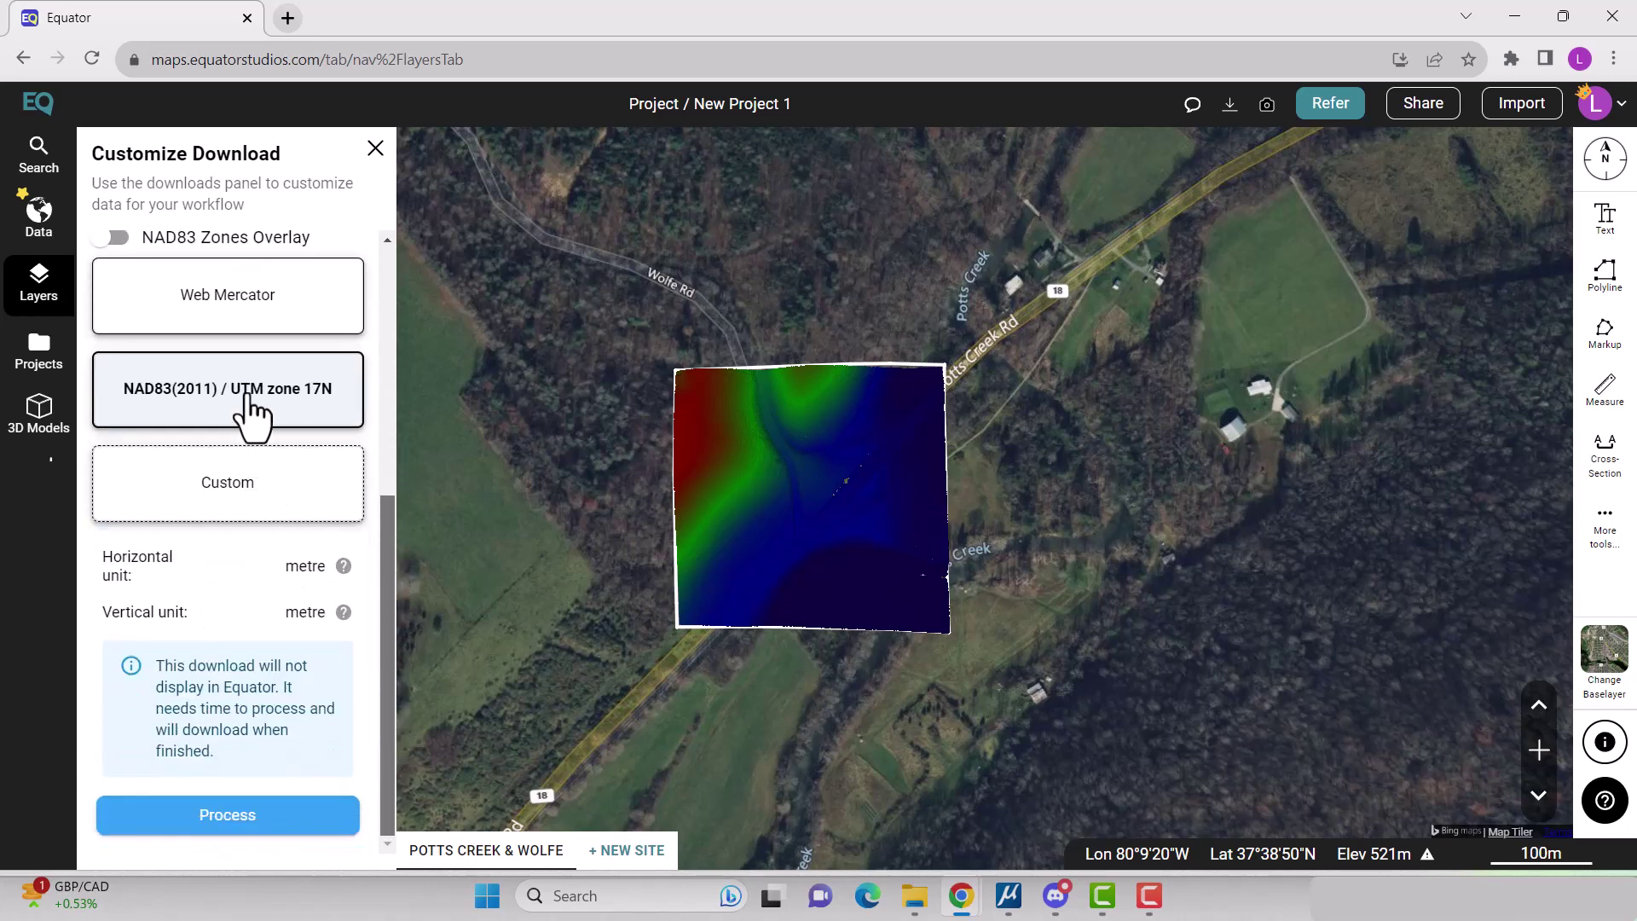
click(256, 817)
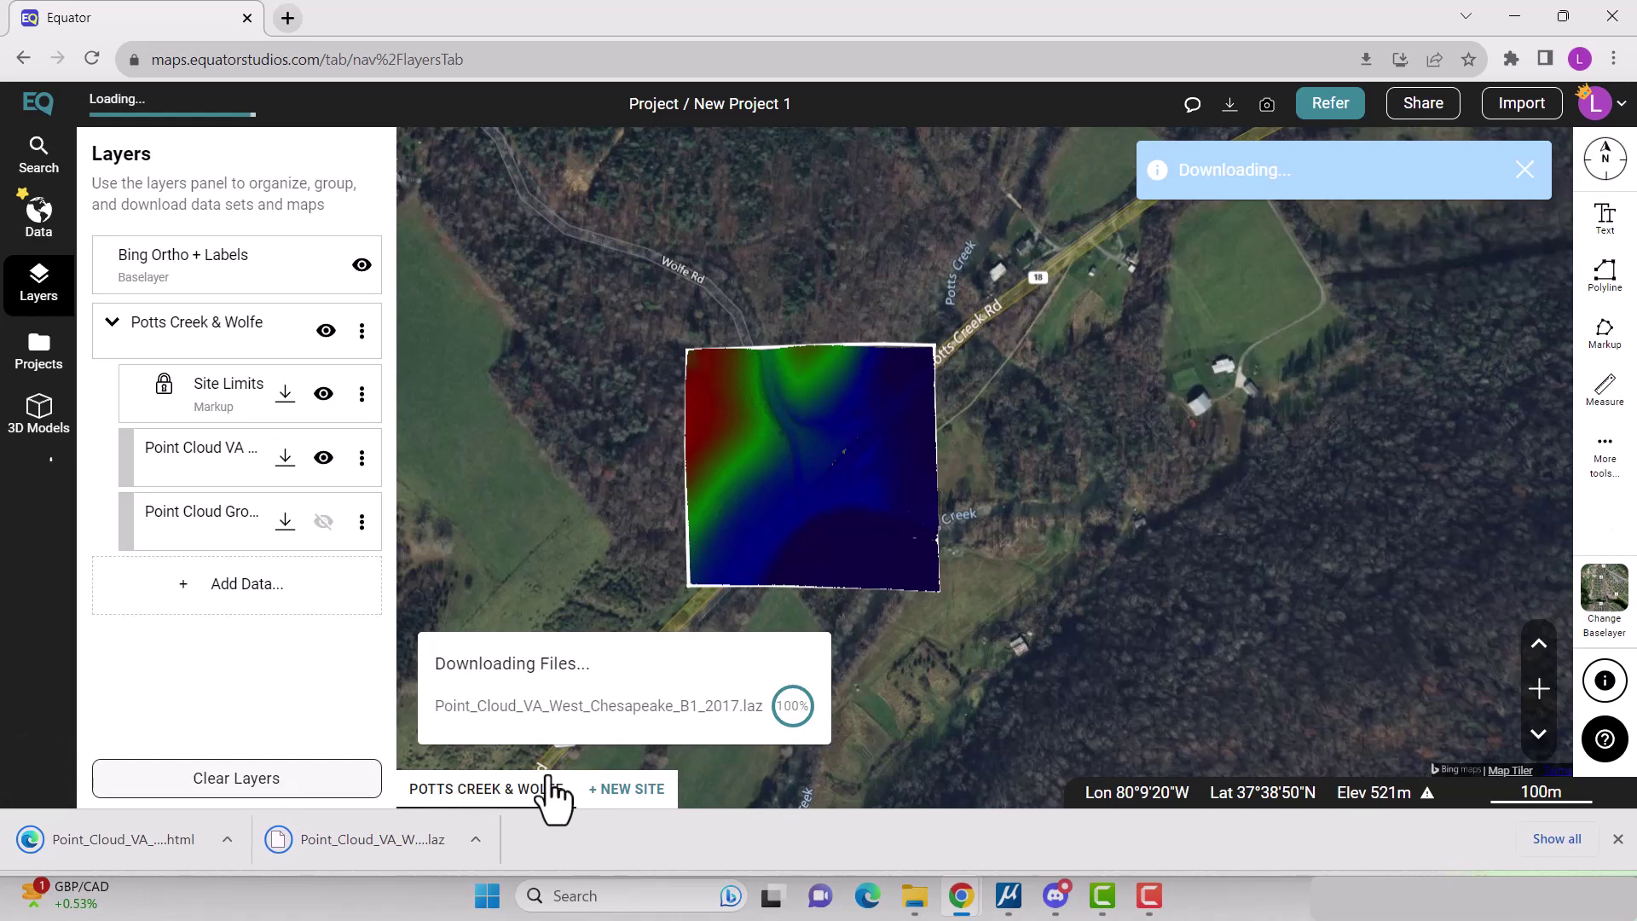
click(914, 895)
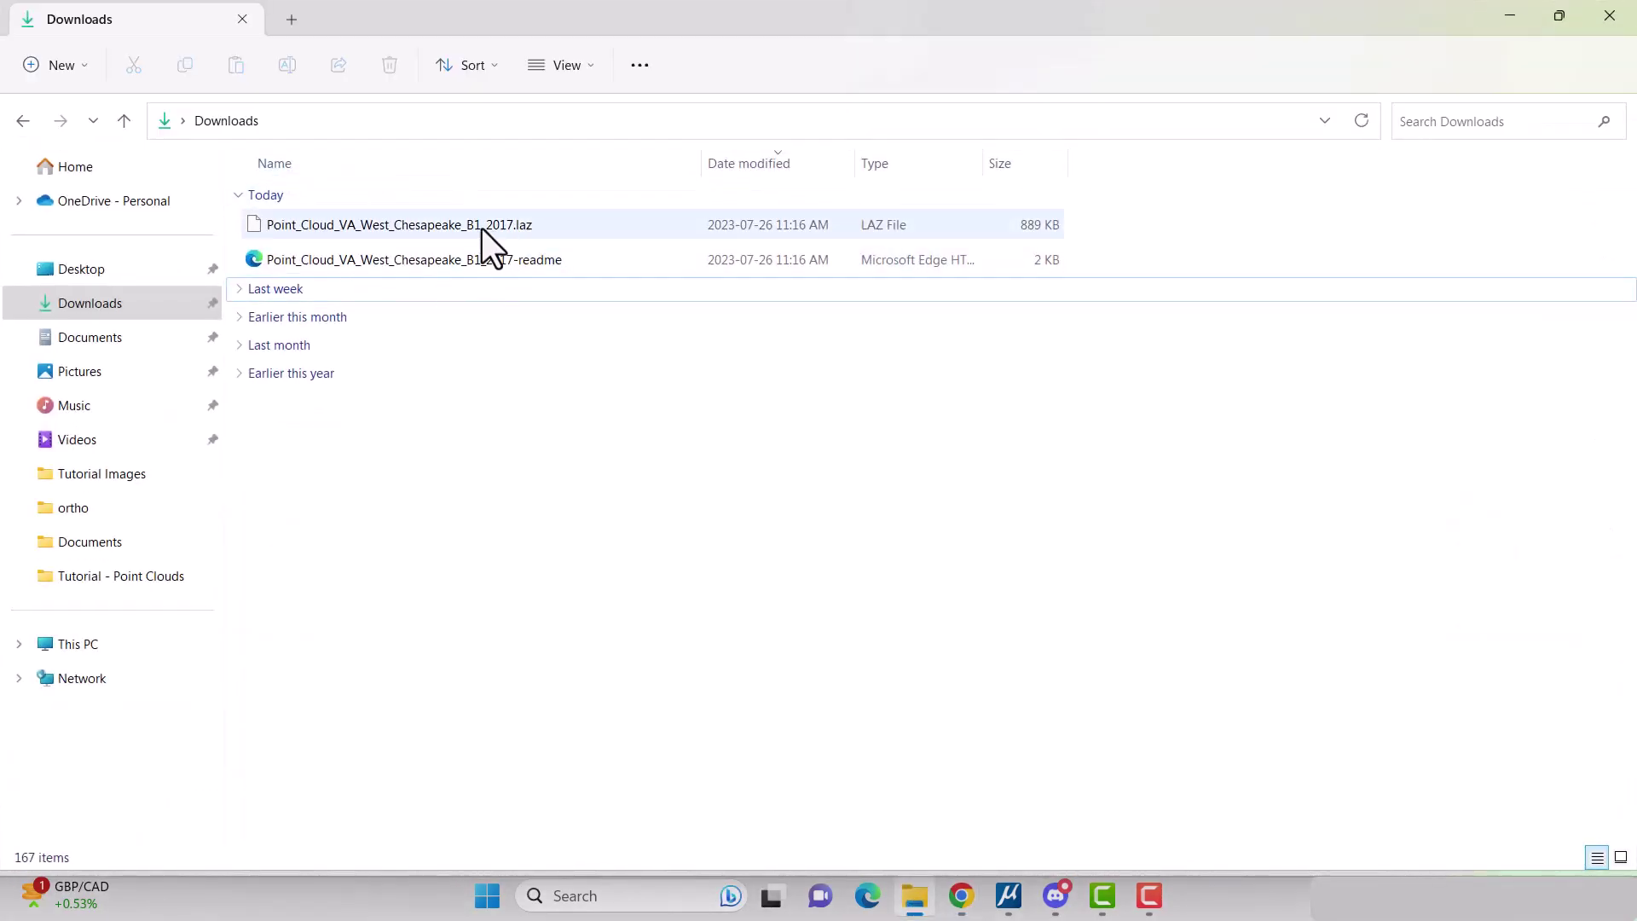
In MicroStation 2023, create a new design file named potts-creek-wolfe.
click(1009, 897)
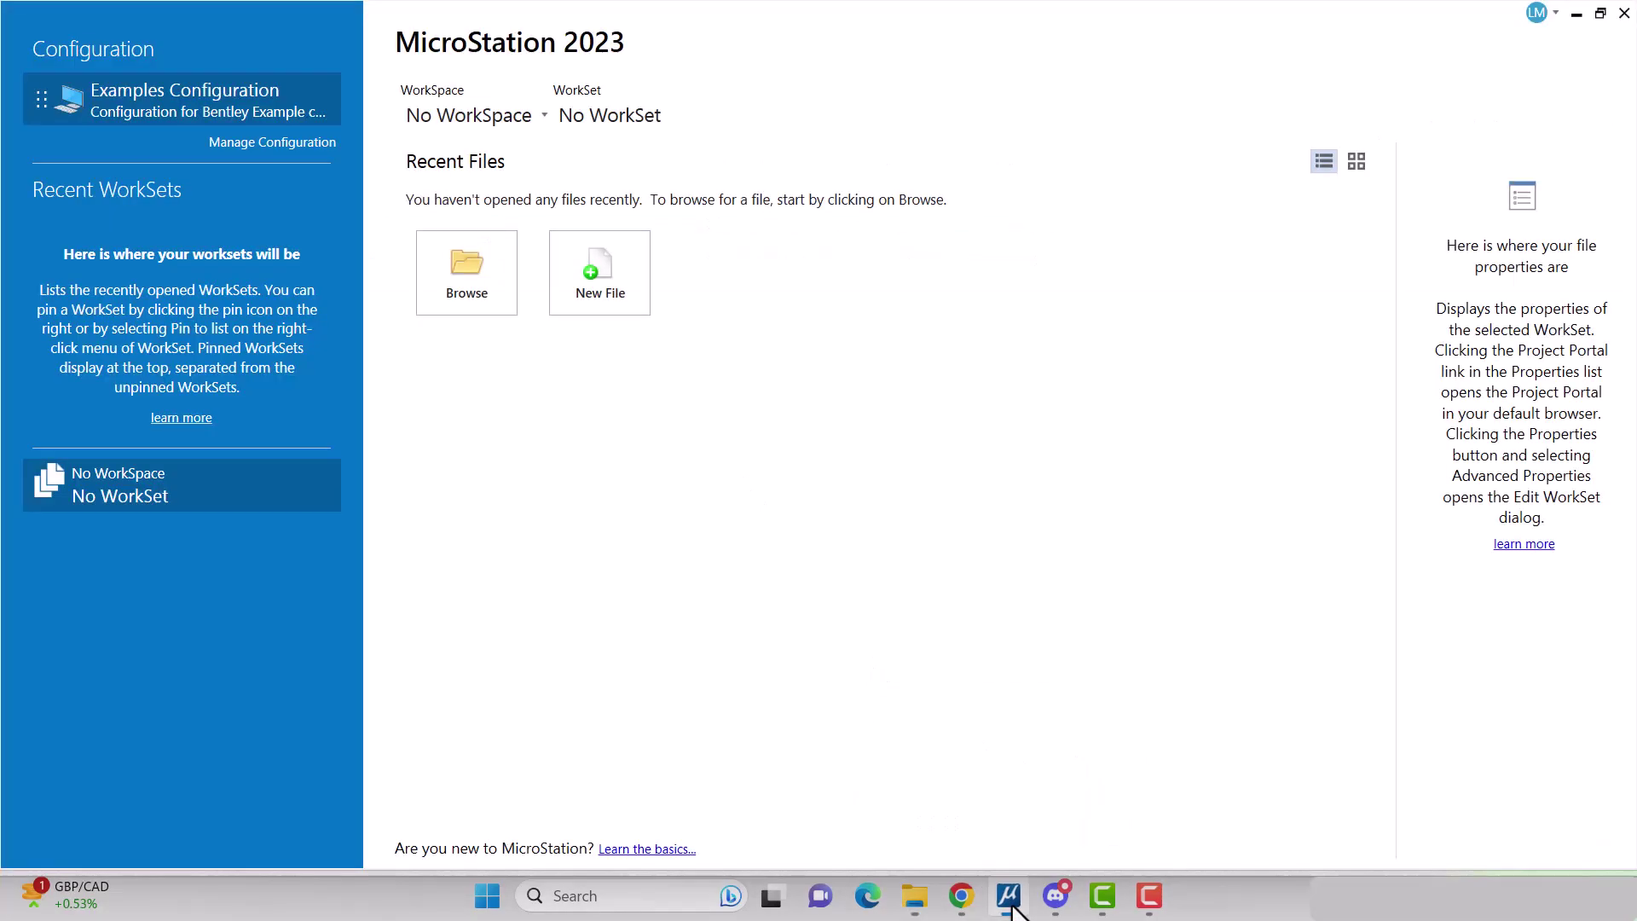
click(601, 273)
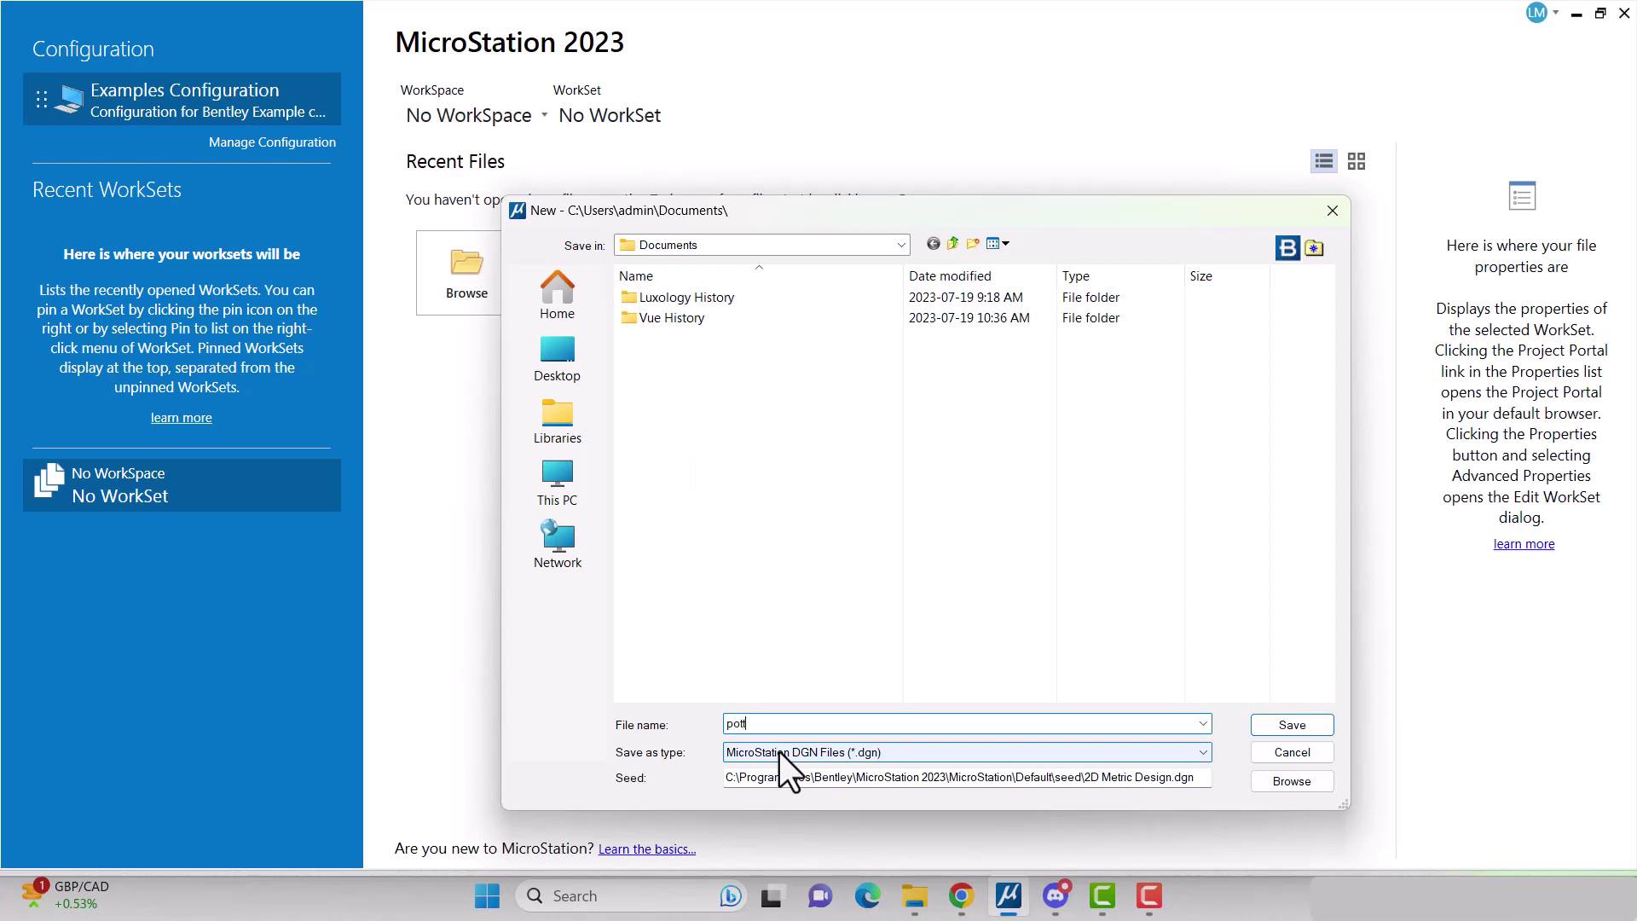
text(potts-creek-wolfe)
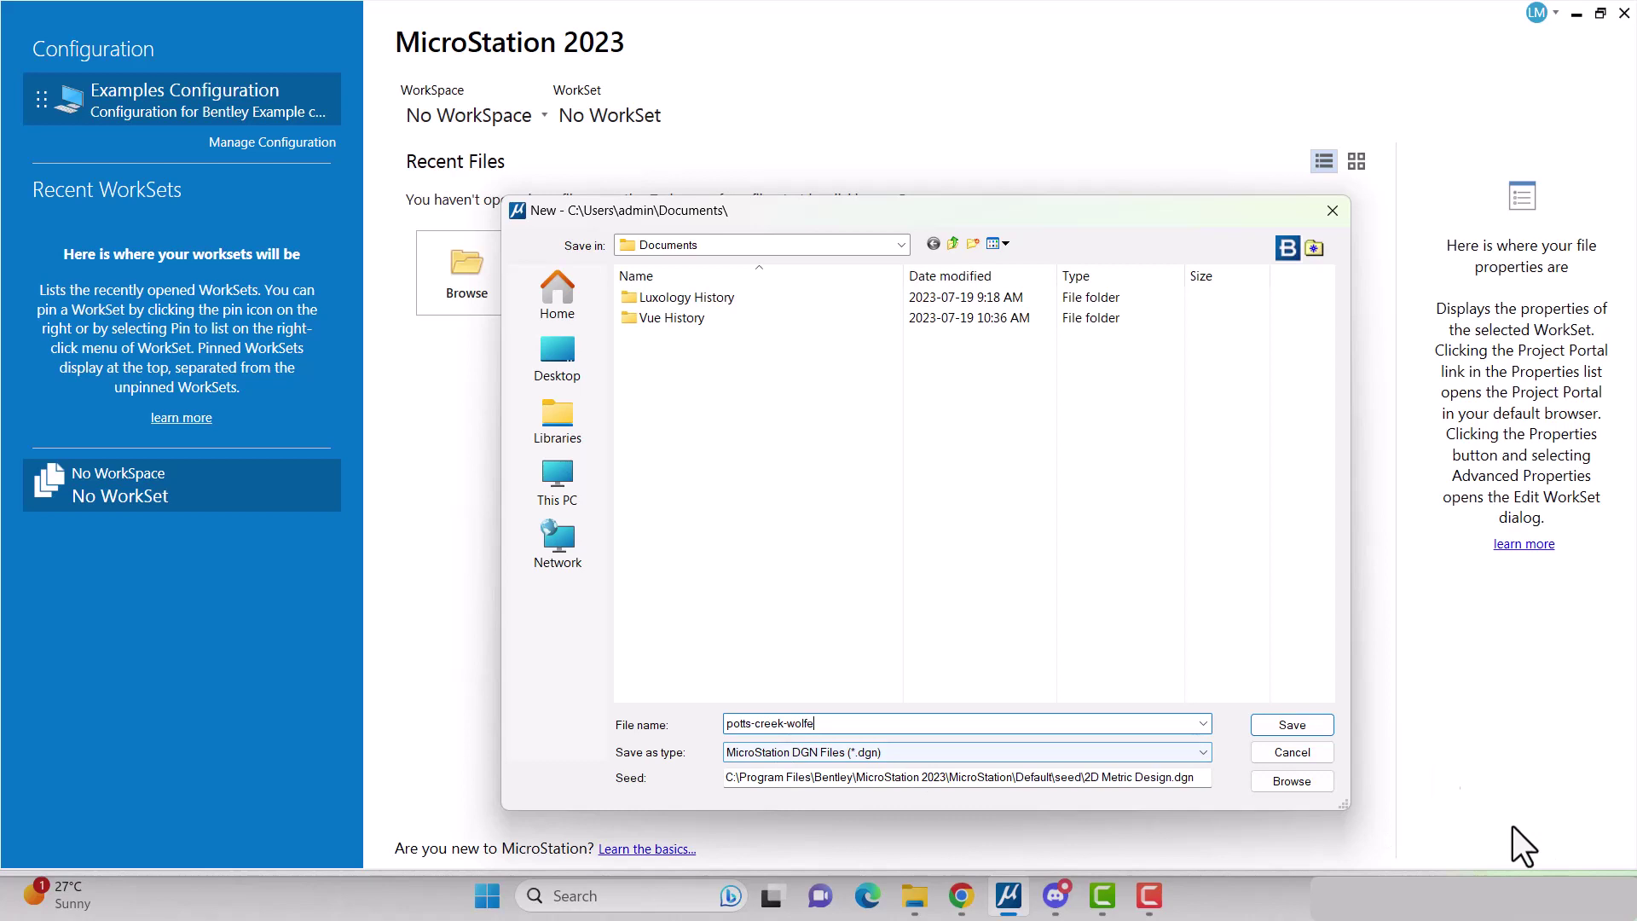
click(1323, 730)
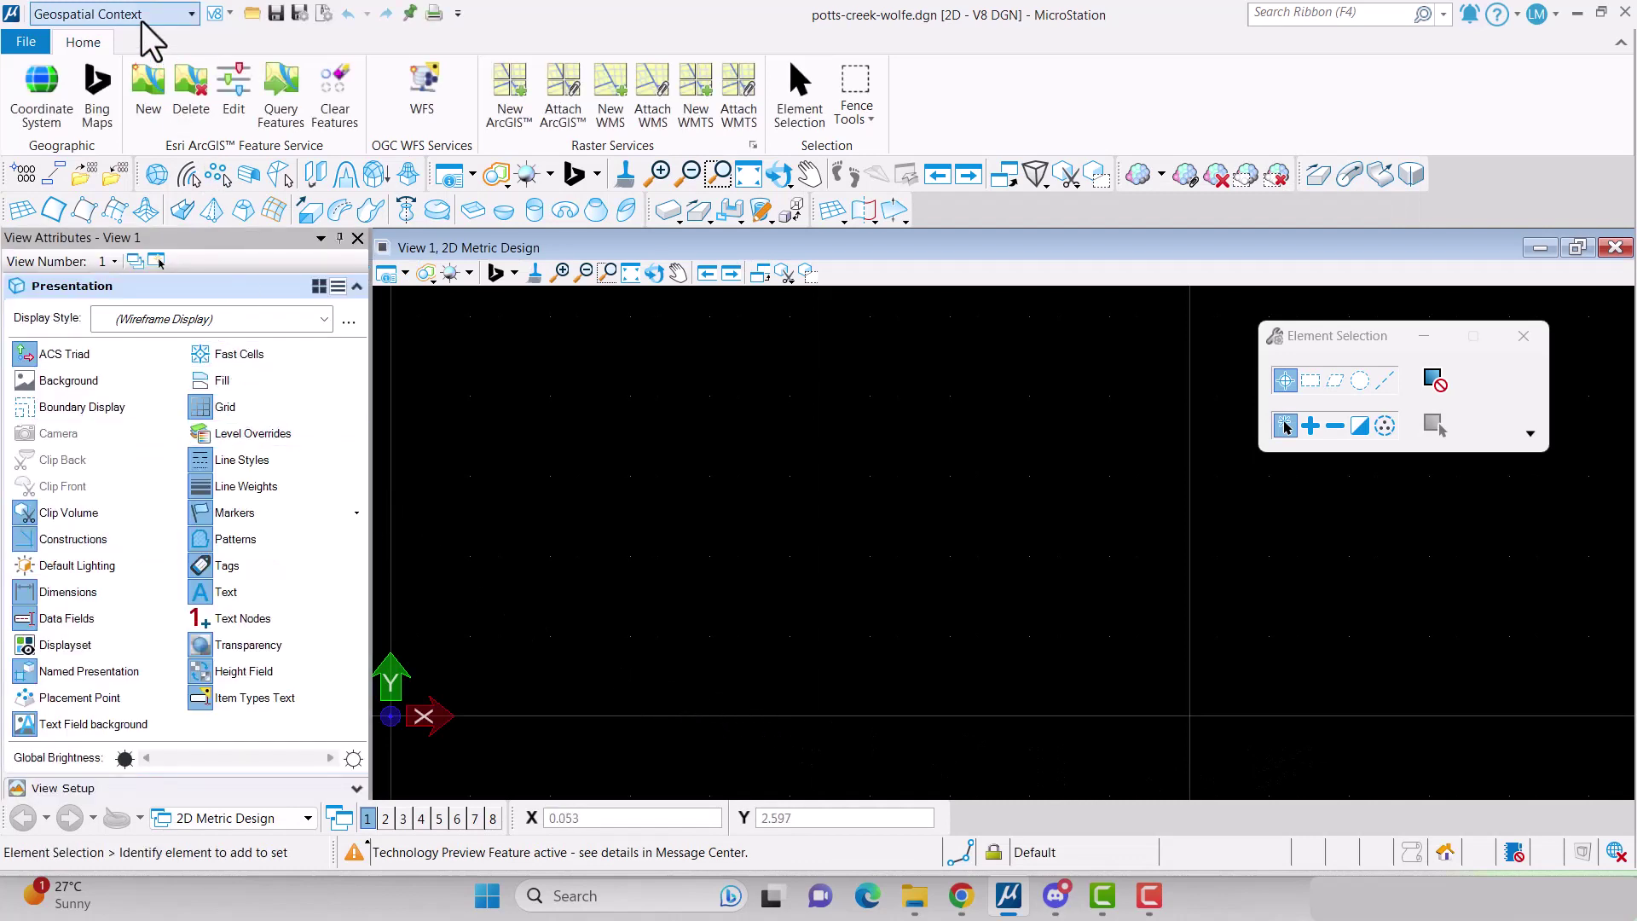
In the Geospatial Context workflow, choose Coordinate System > From Library.
click(129, 42)
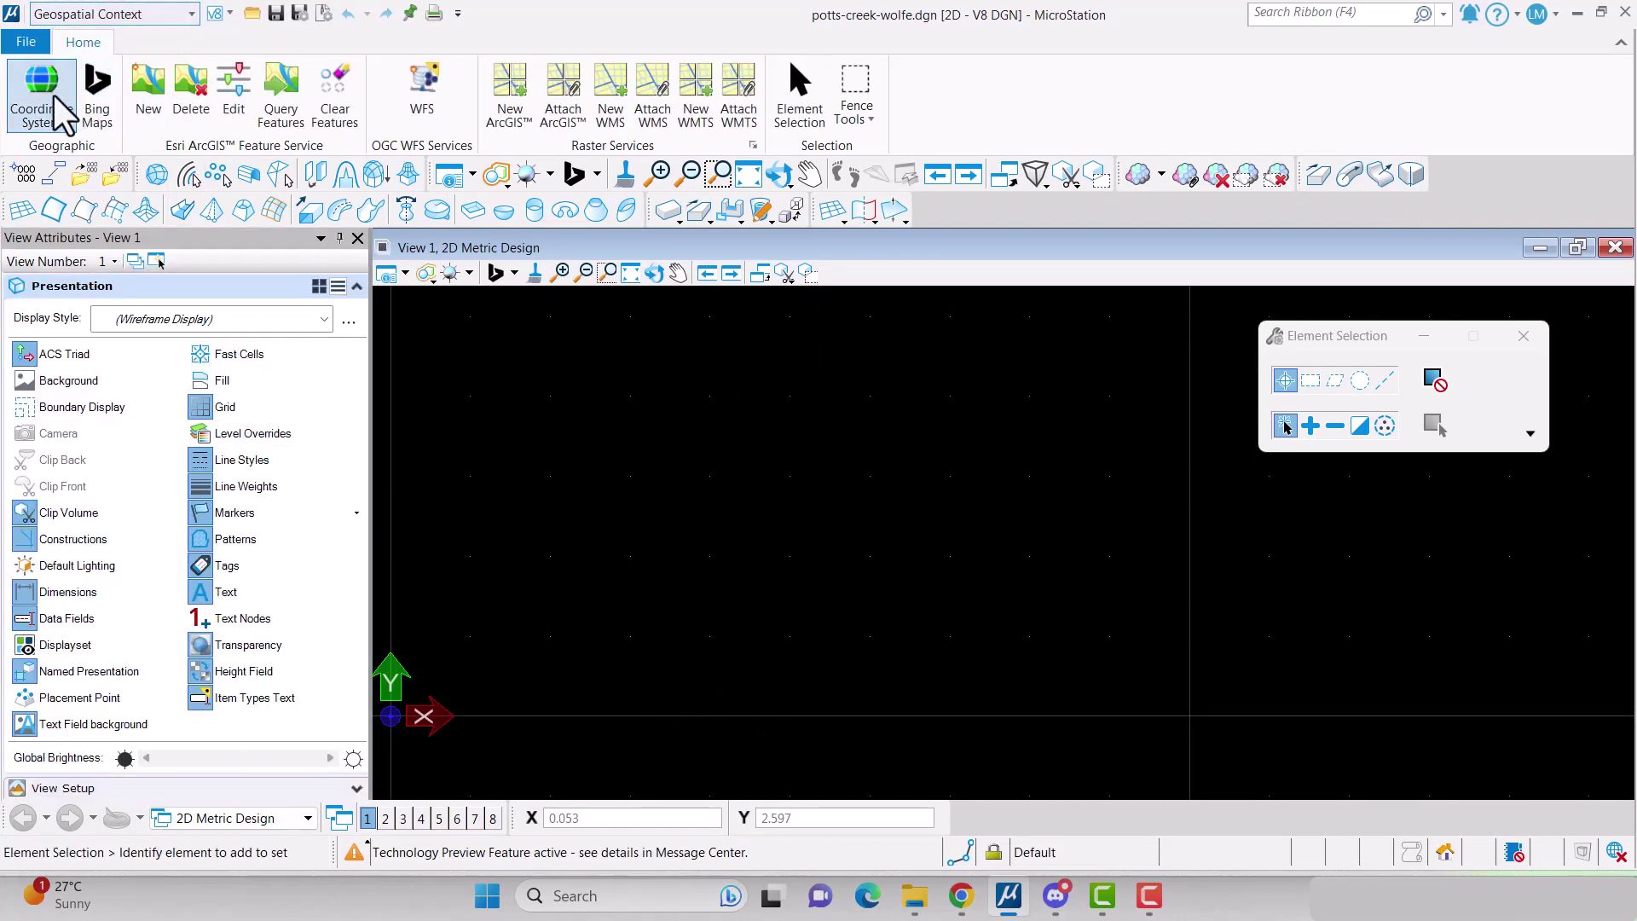
click(43, 99)
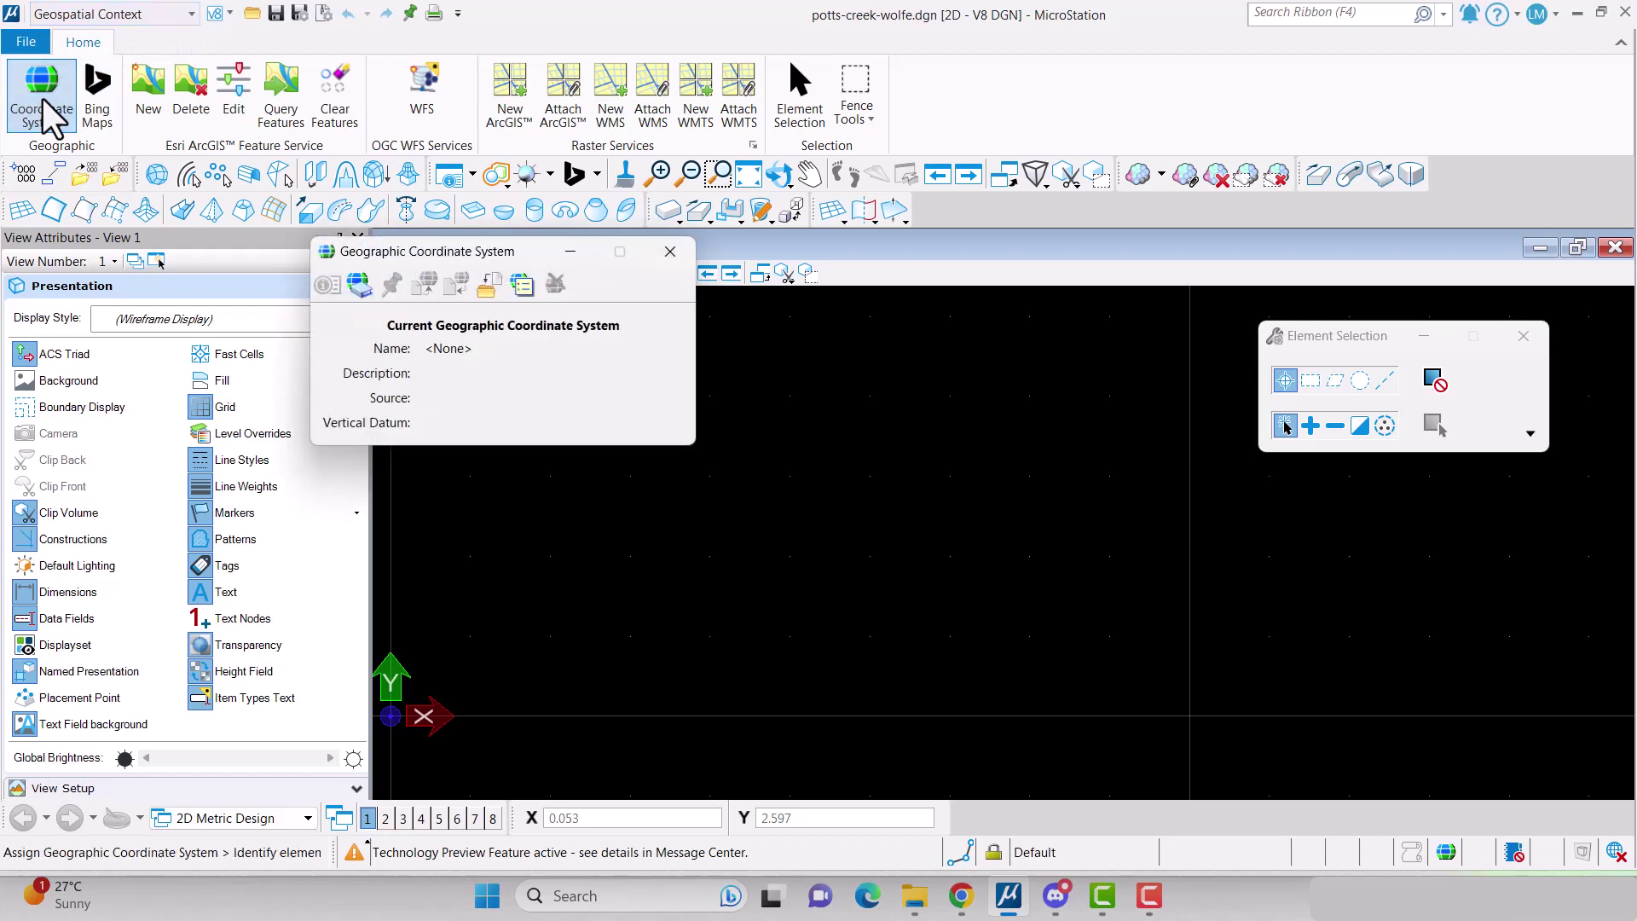
click(365, 294)
Open the point cloud readme in Downloads to confirm the EPSG:6346 coordinate system.
click(916, 897)
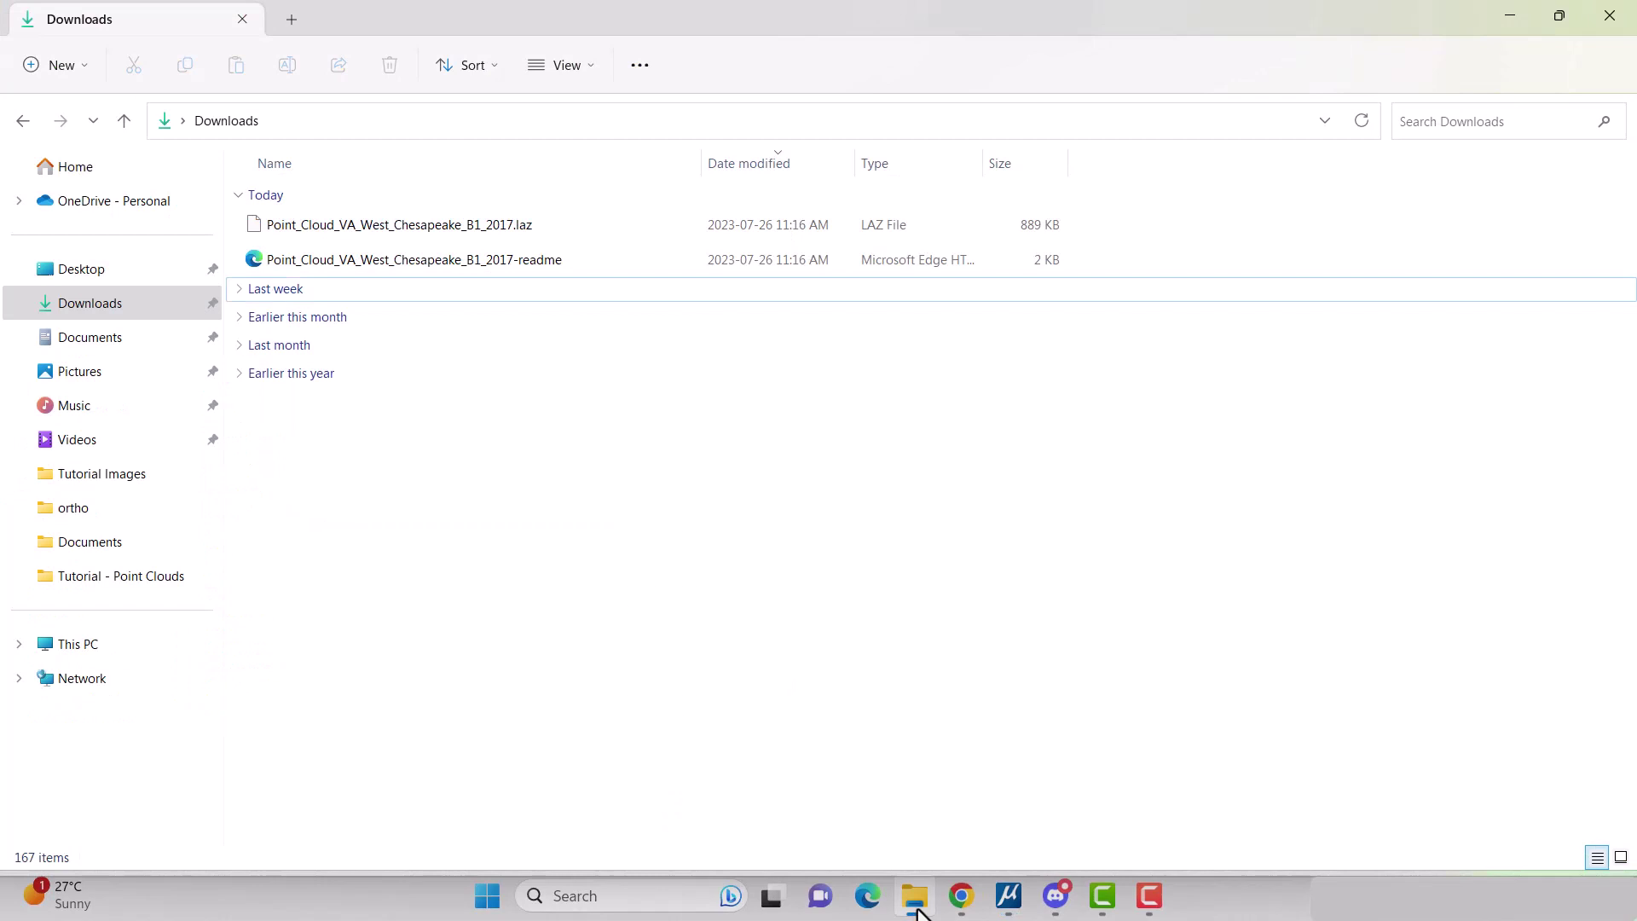
click(397, 263)
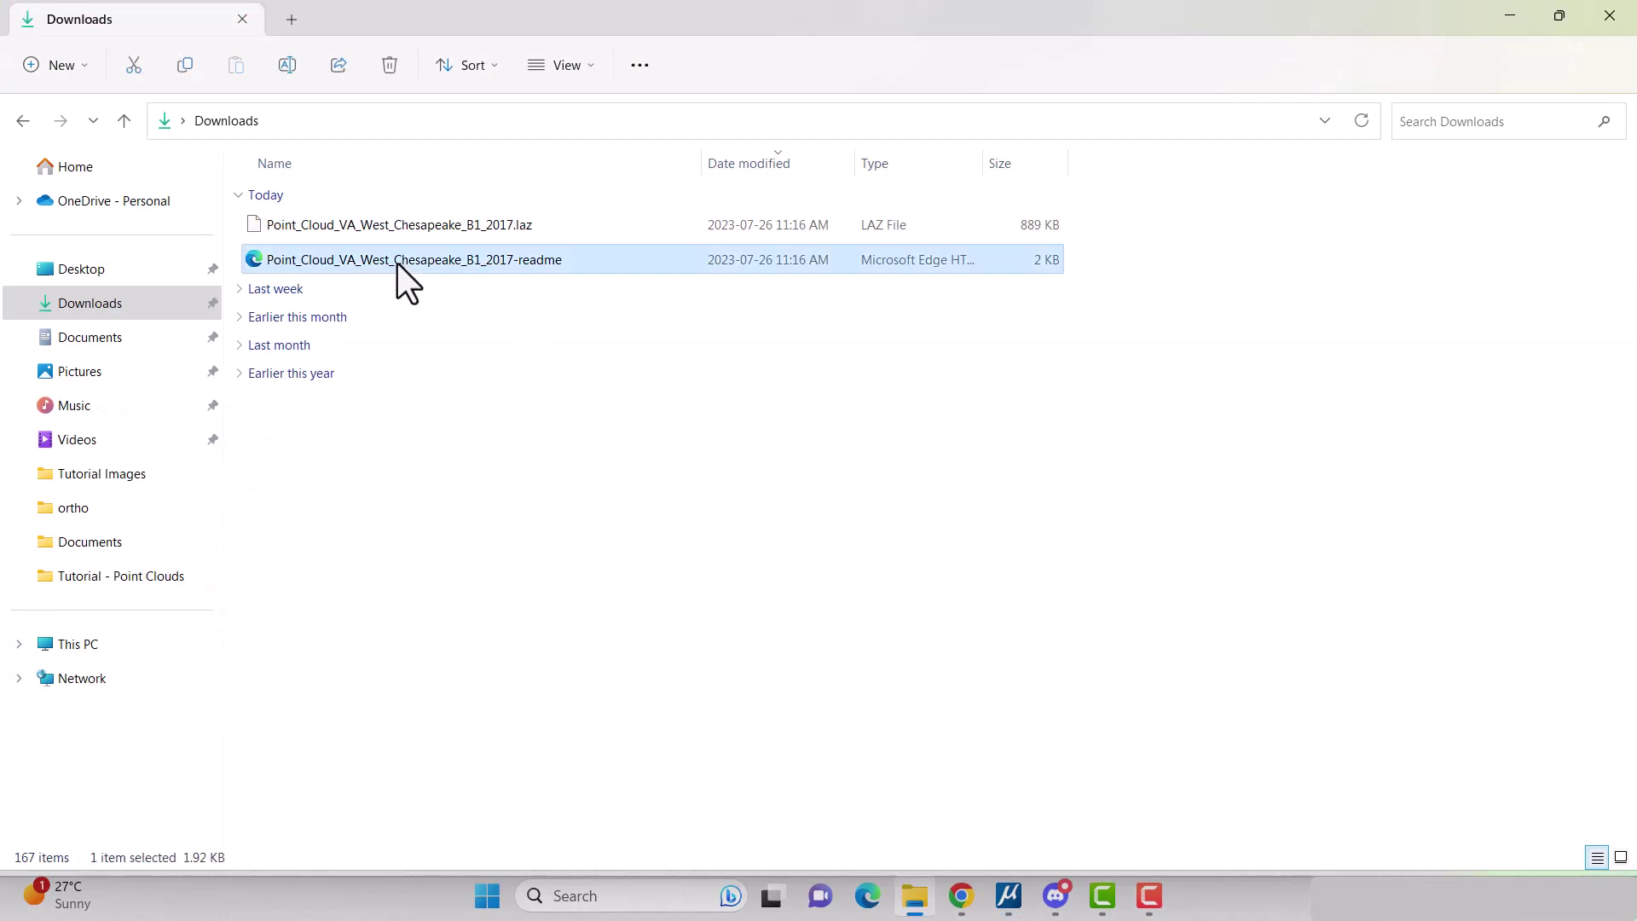
double_click(397, 264)
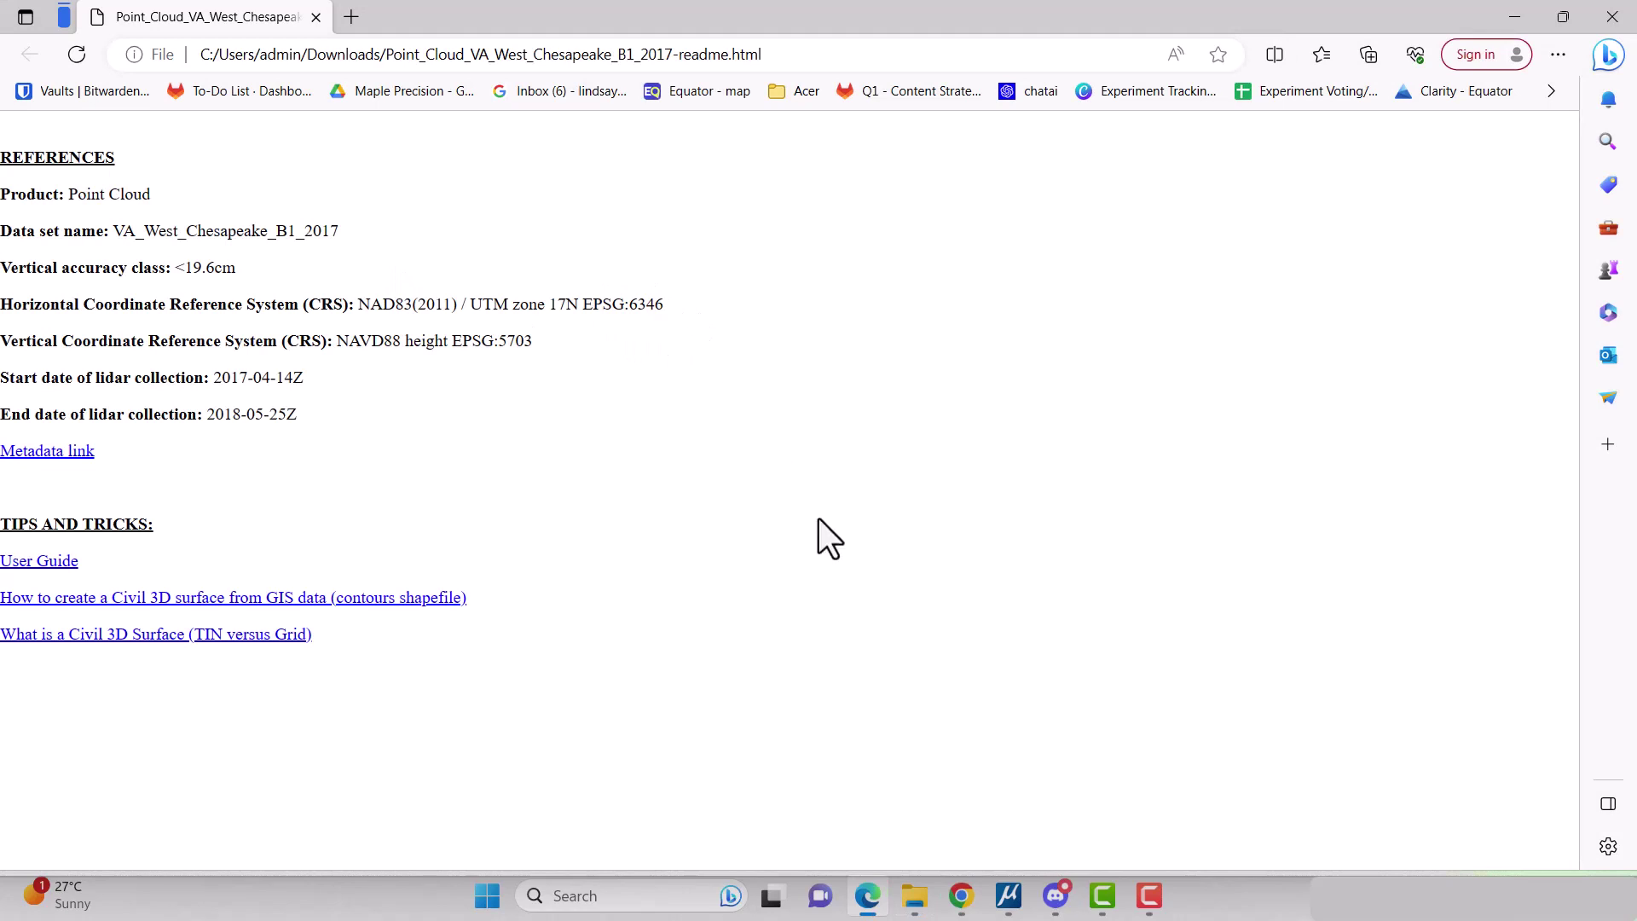
Search the library for 6346 and apply UTM83/2011-17 as the design's coordinate system.
mouse_move(1008, 895)
click(989, 839)
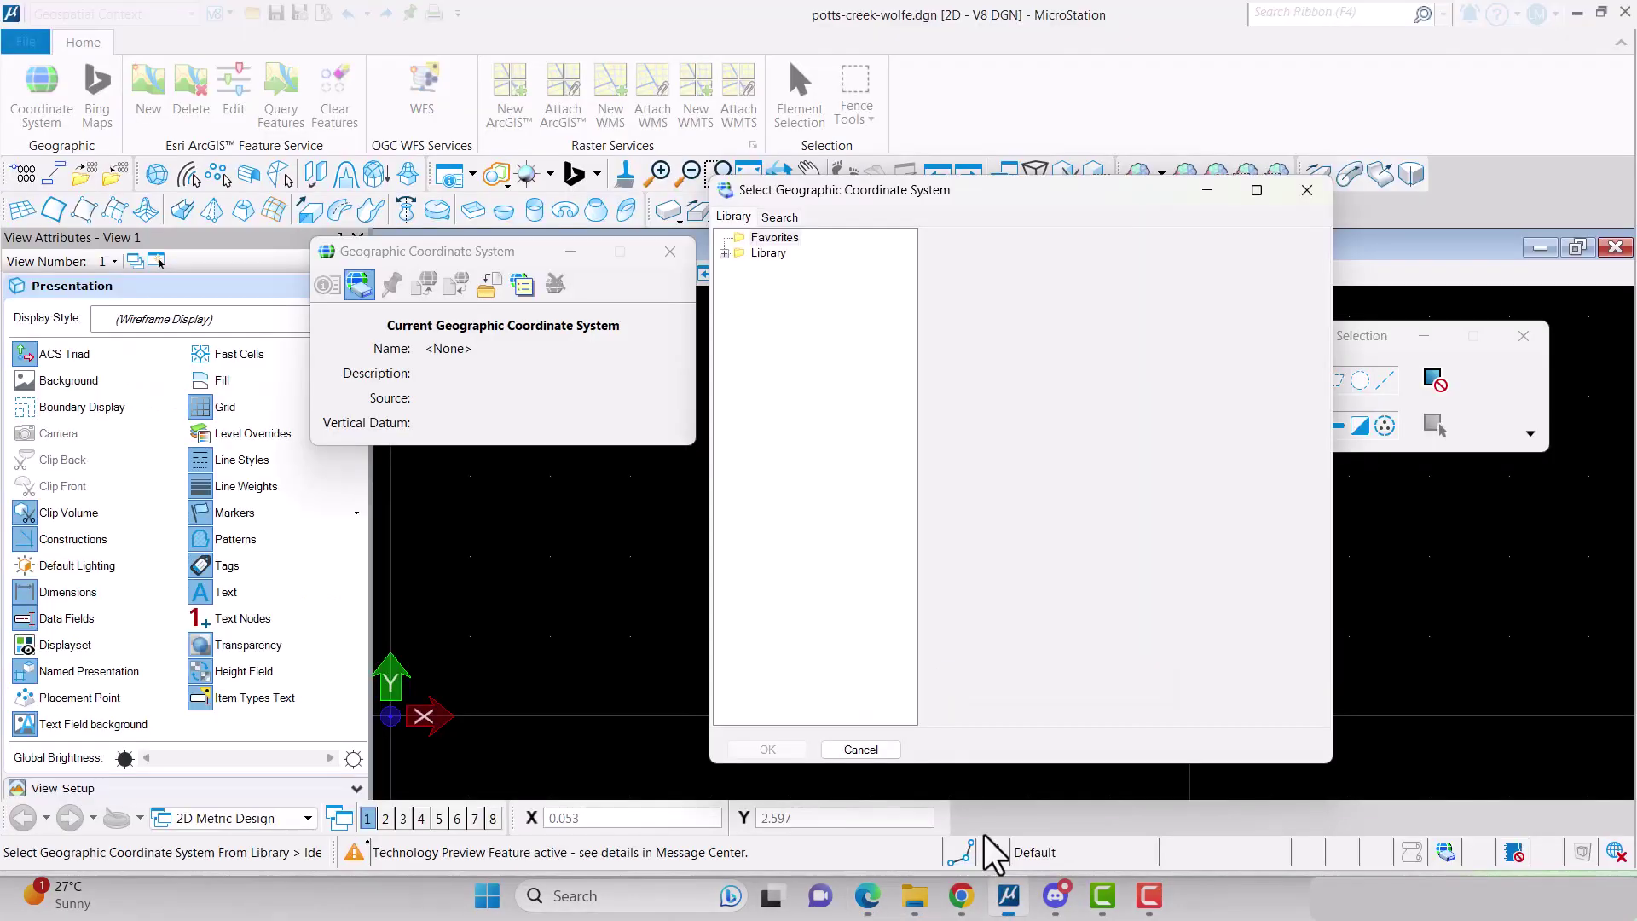
click(779, 216)
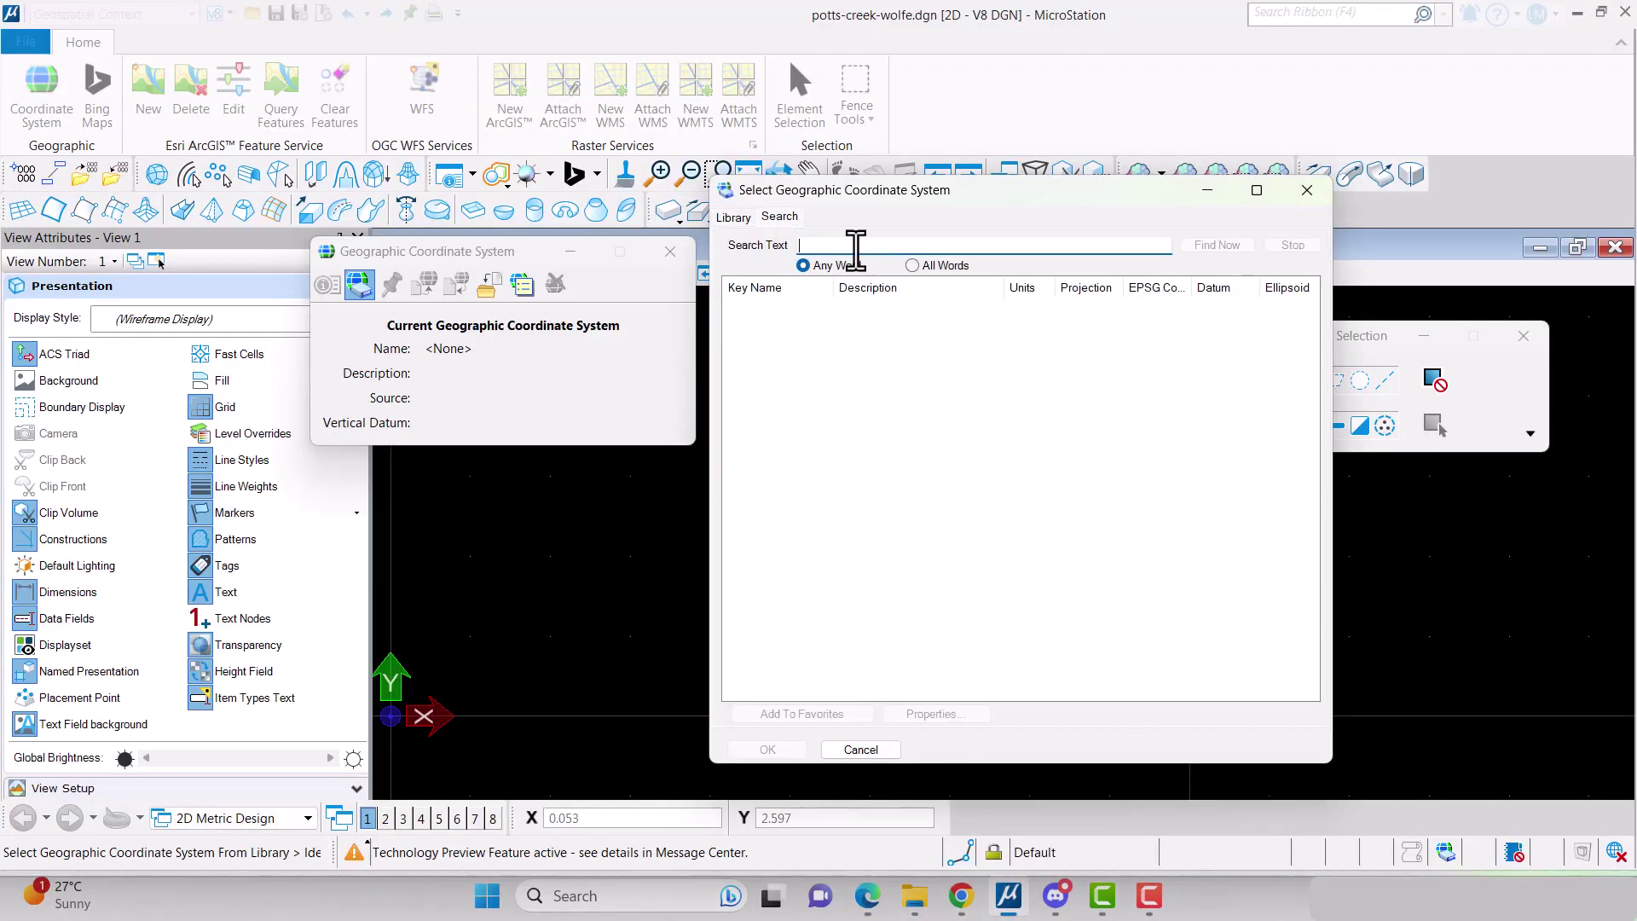
text(6346)
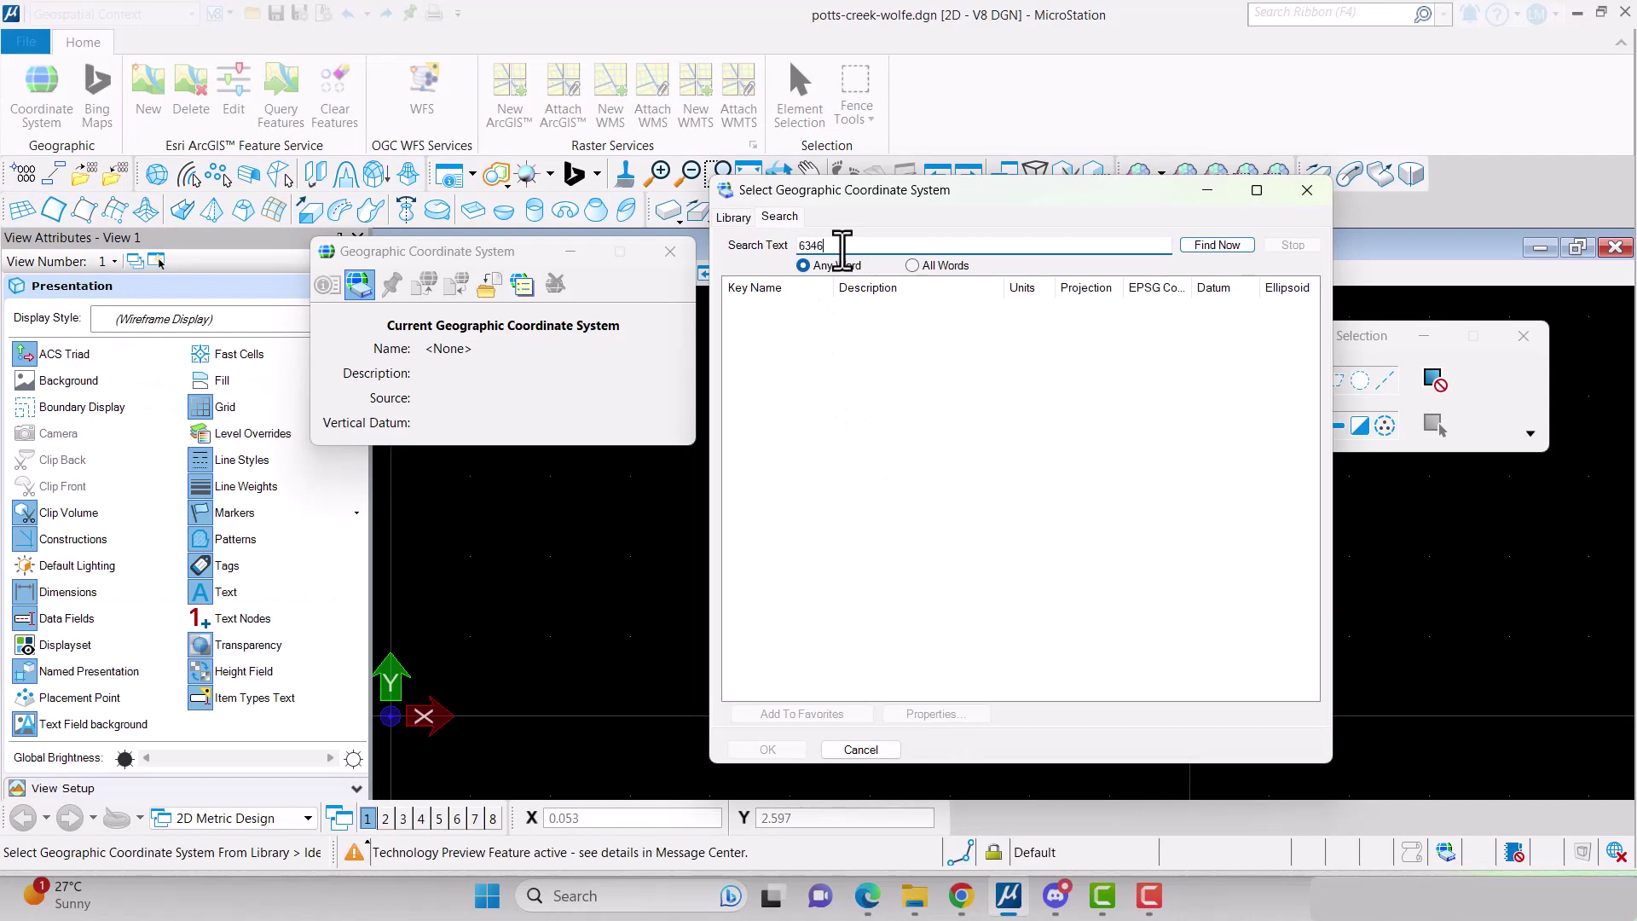
click(1187, 245)
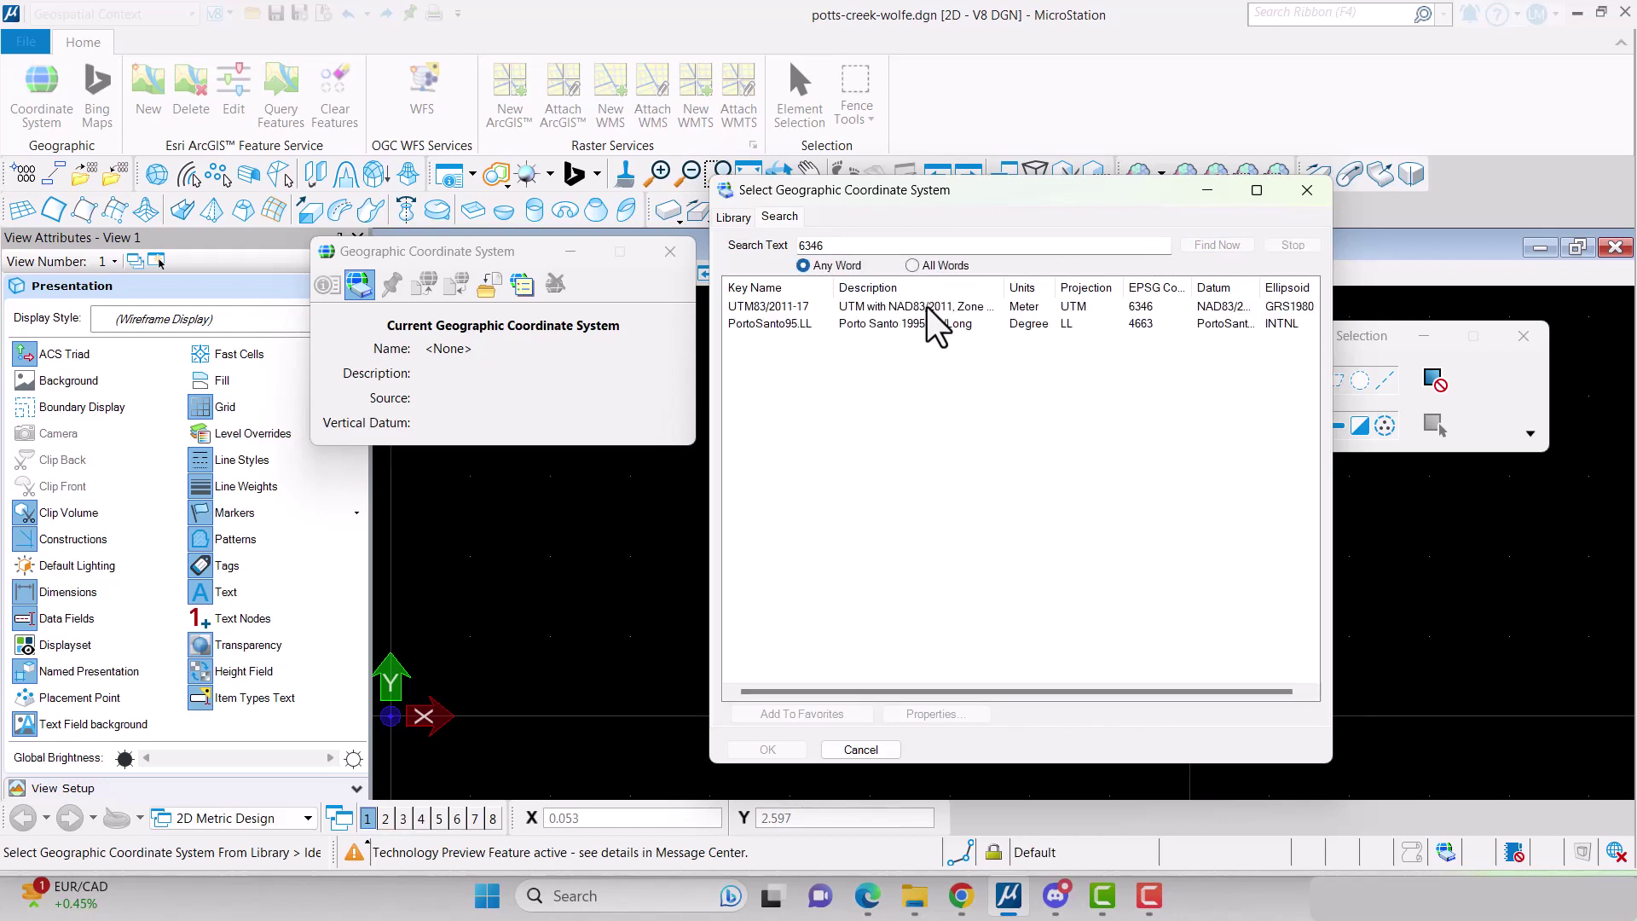
click(740, 309)
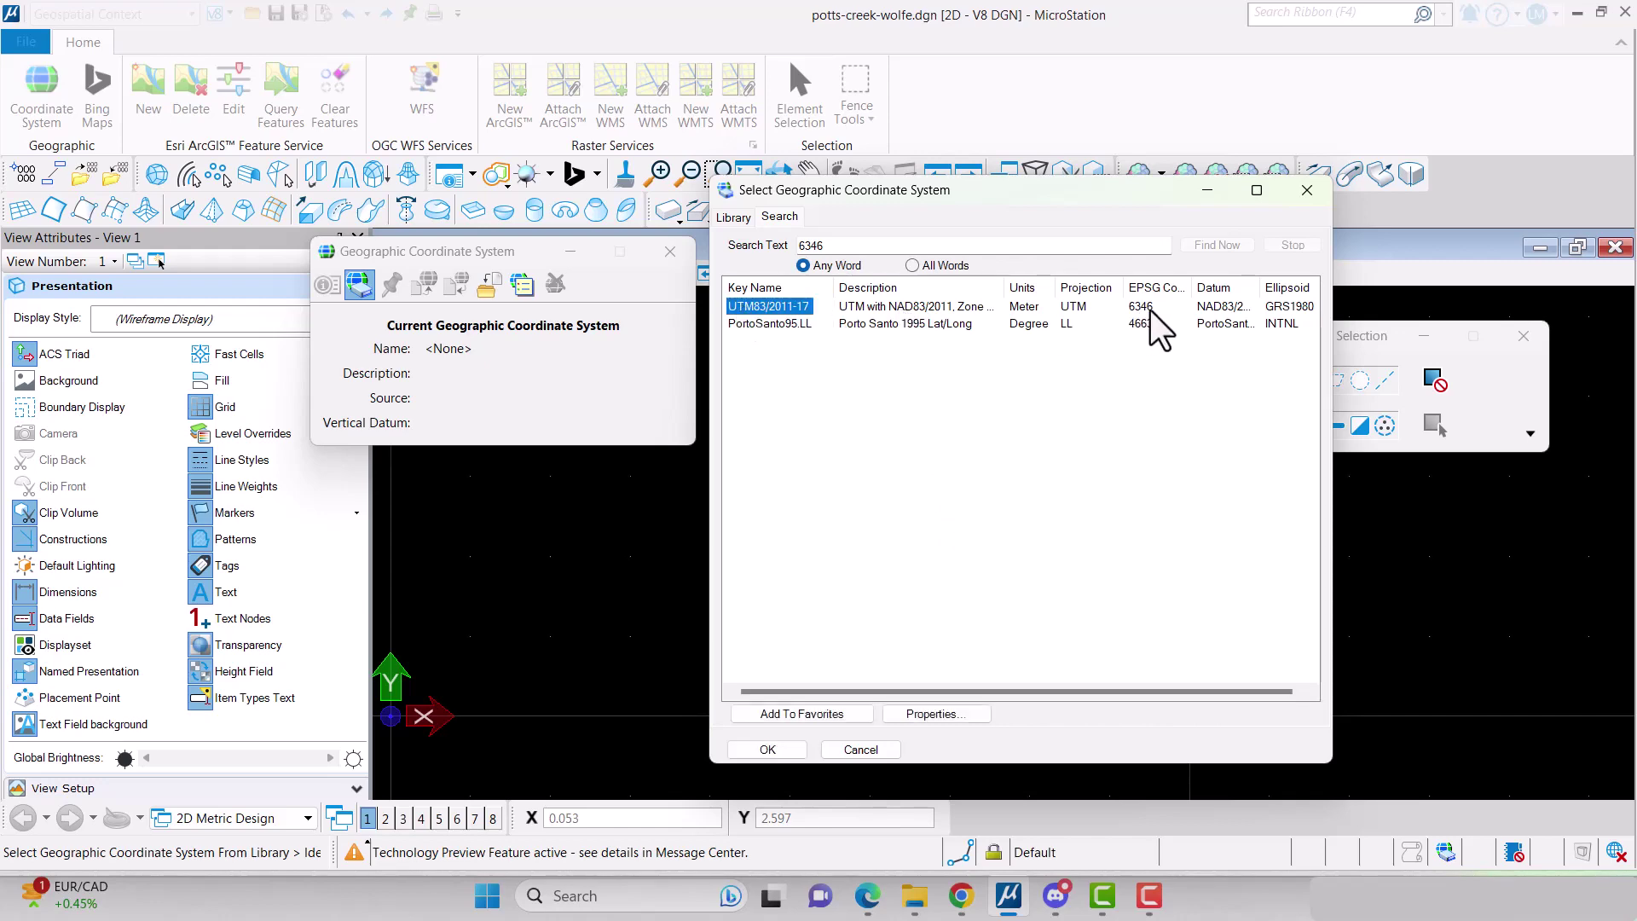
click(771, 749)
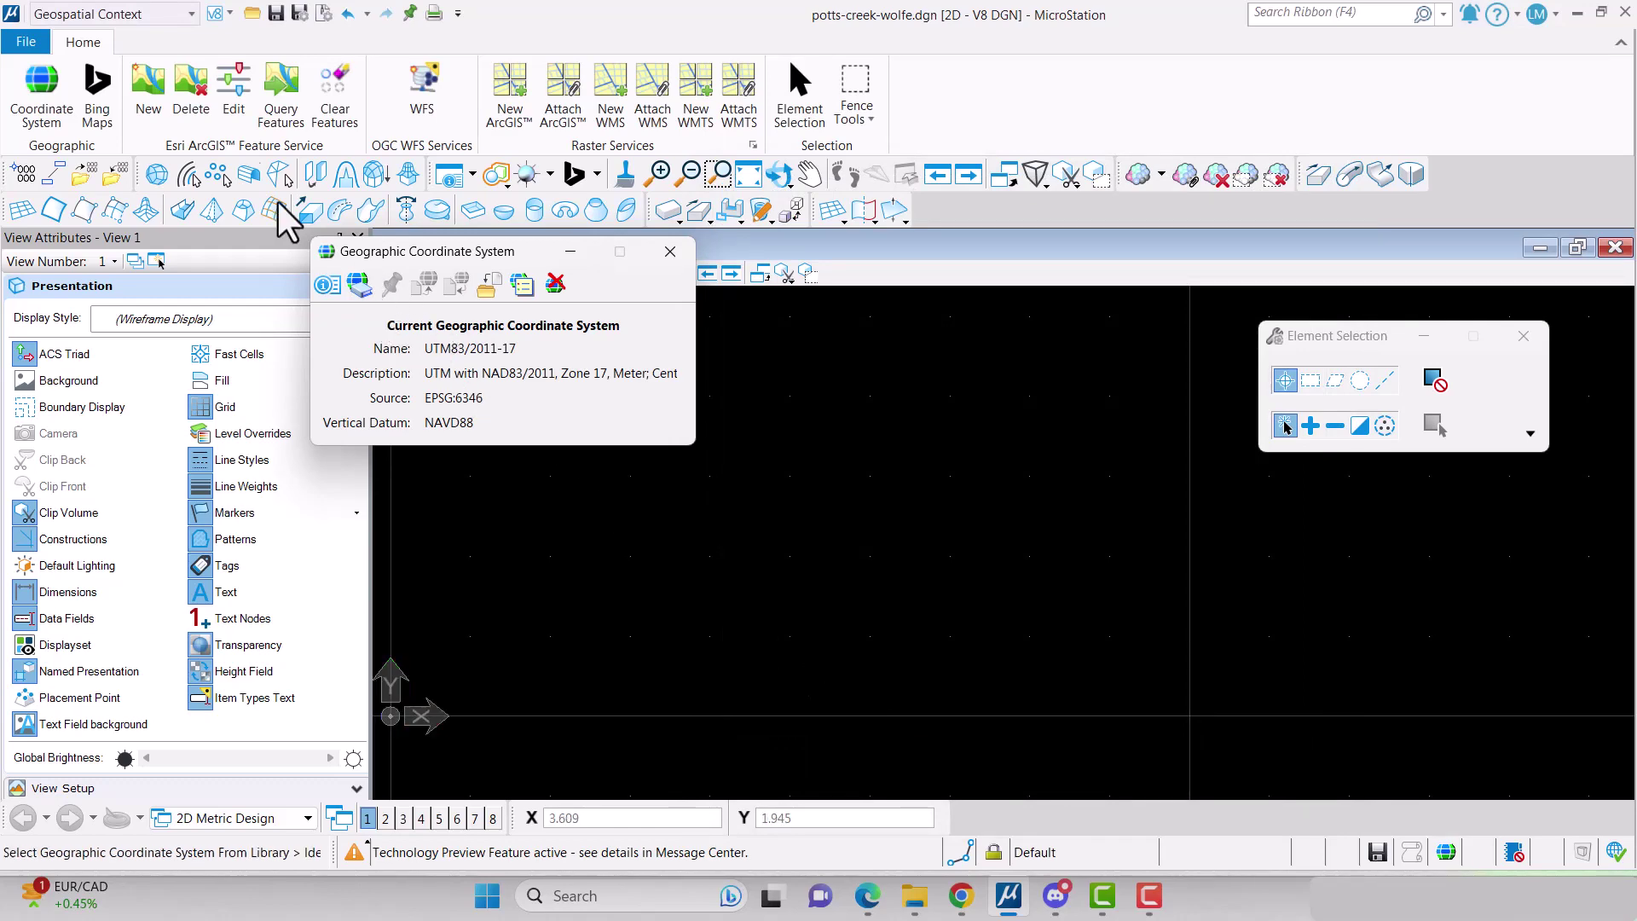
Use File > Export > 3D to save the design as potts-creek-wolfe_3D.dgn.
click(25, 42)
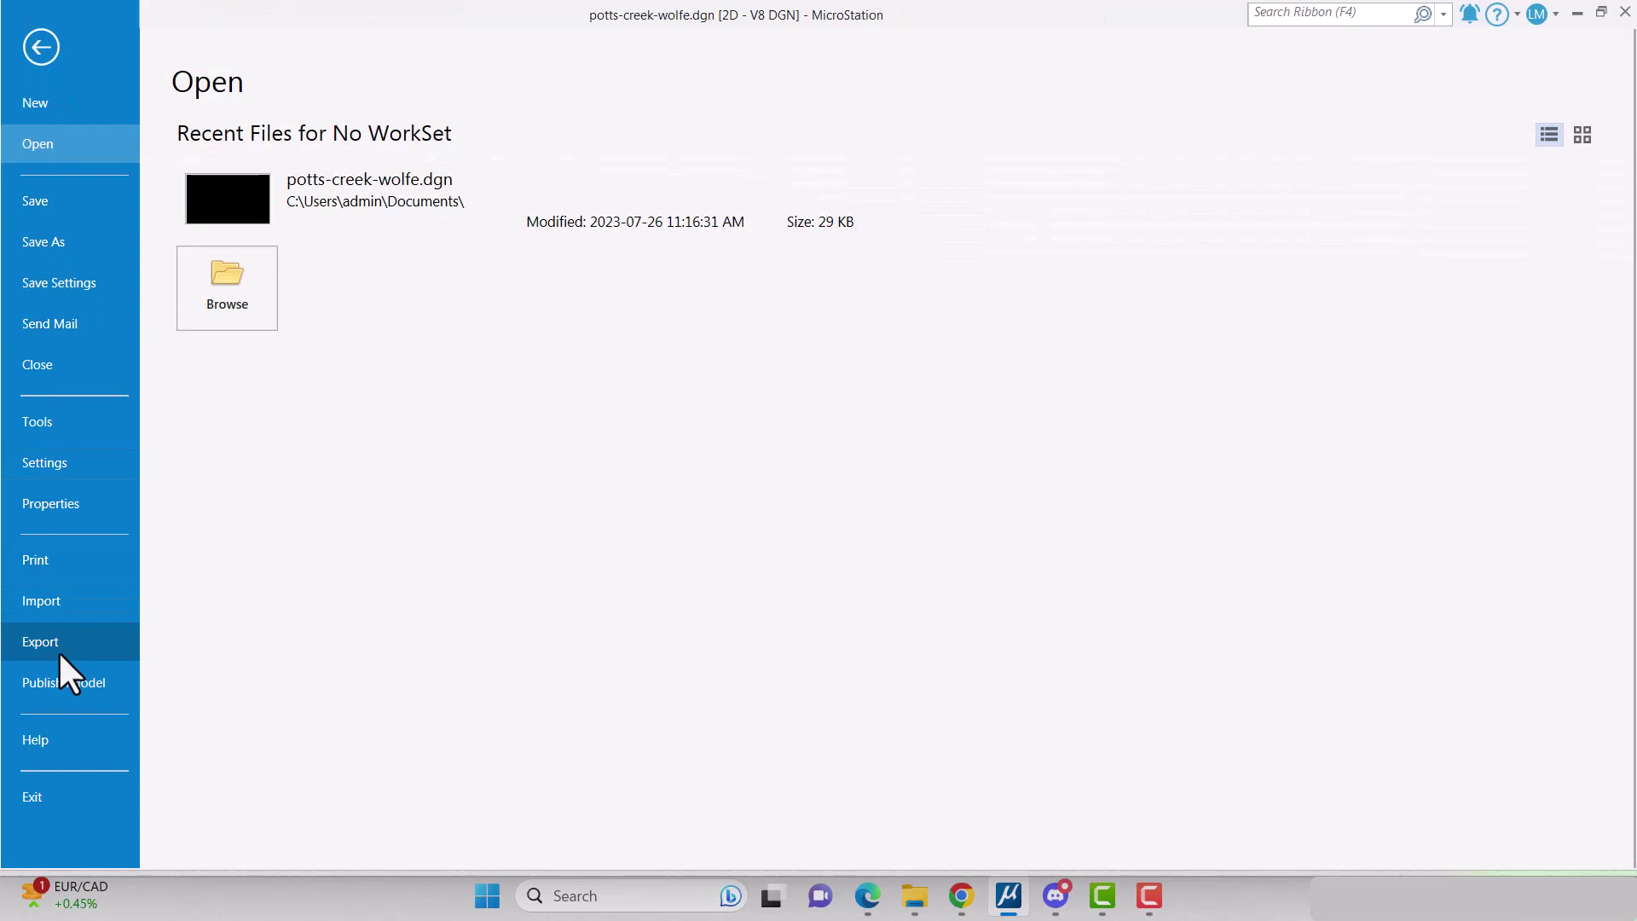
click(58, 651)
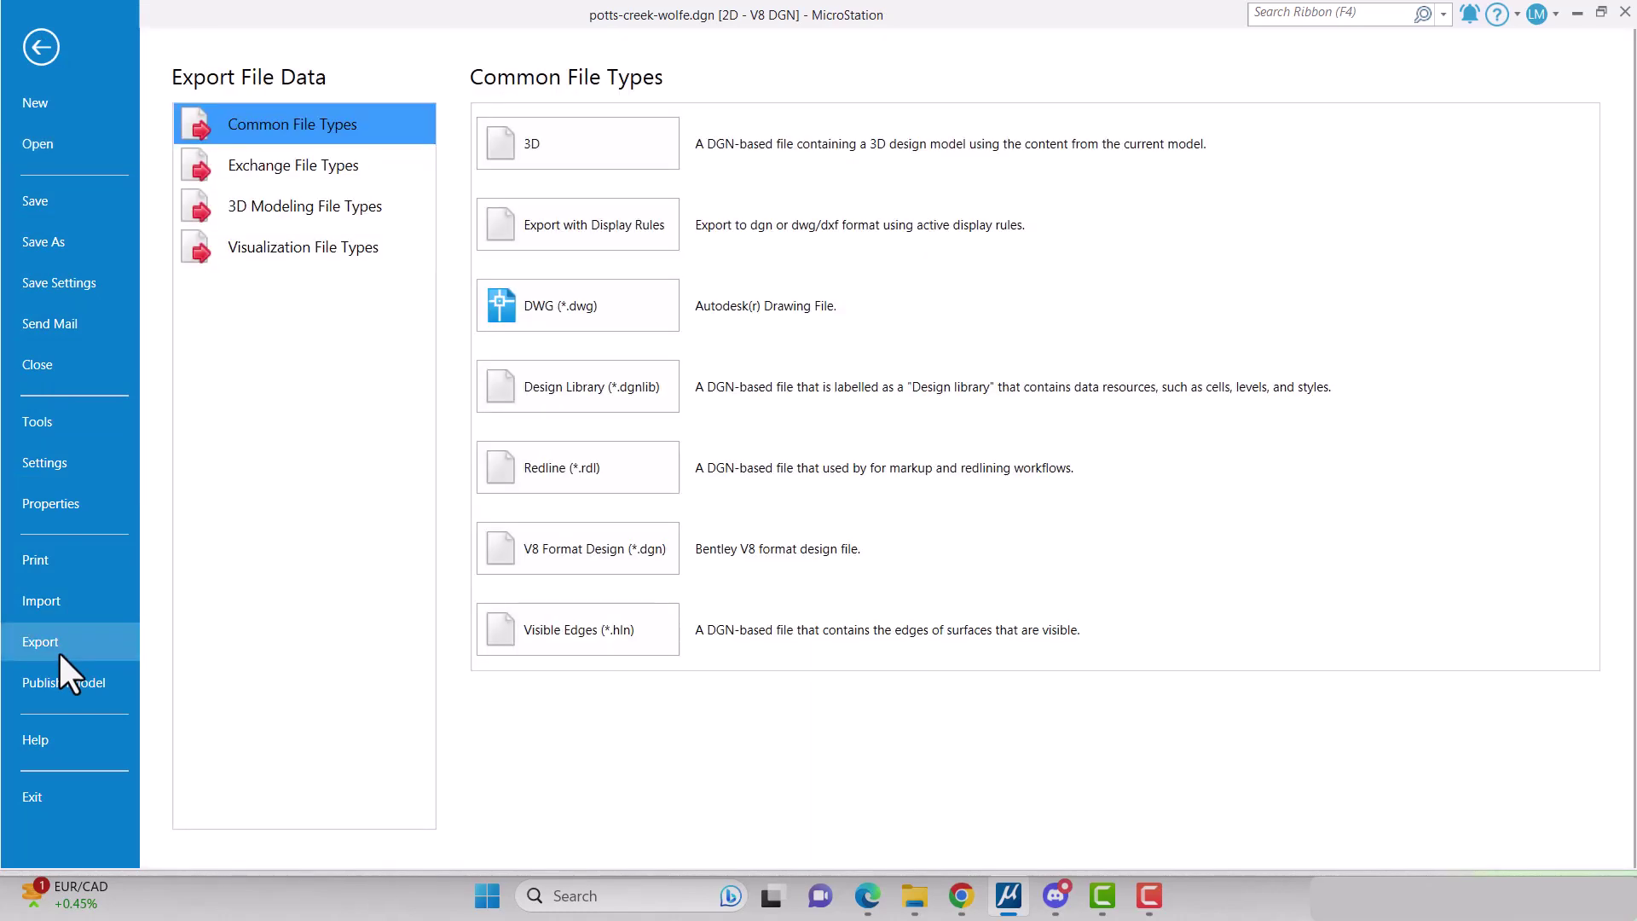
click(537, 143)
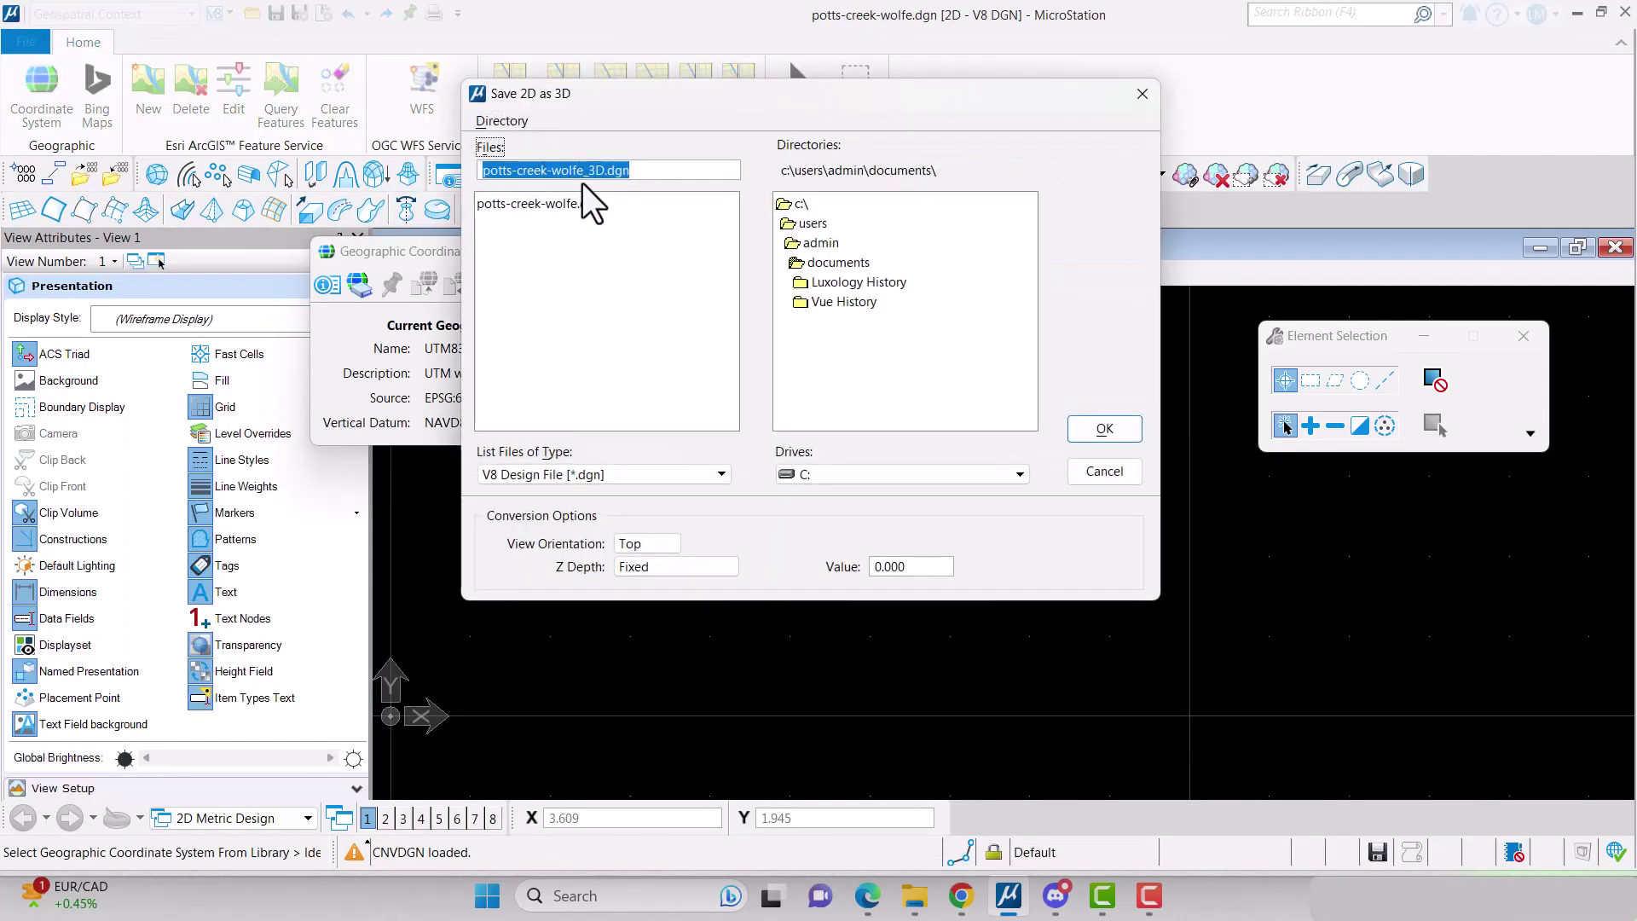
click(1096, 438)
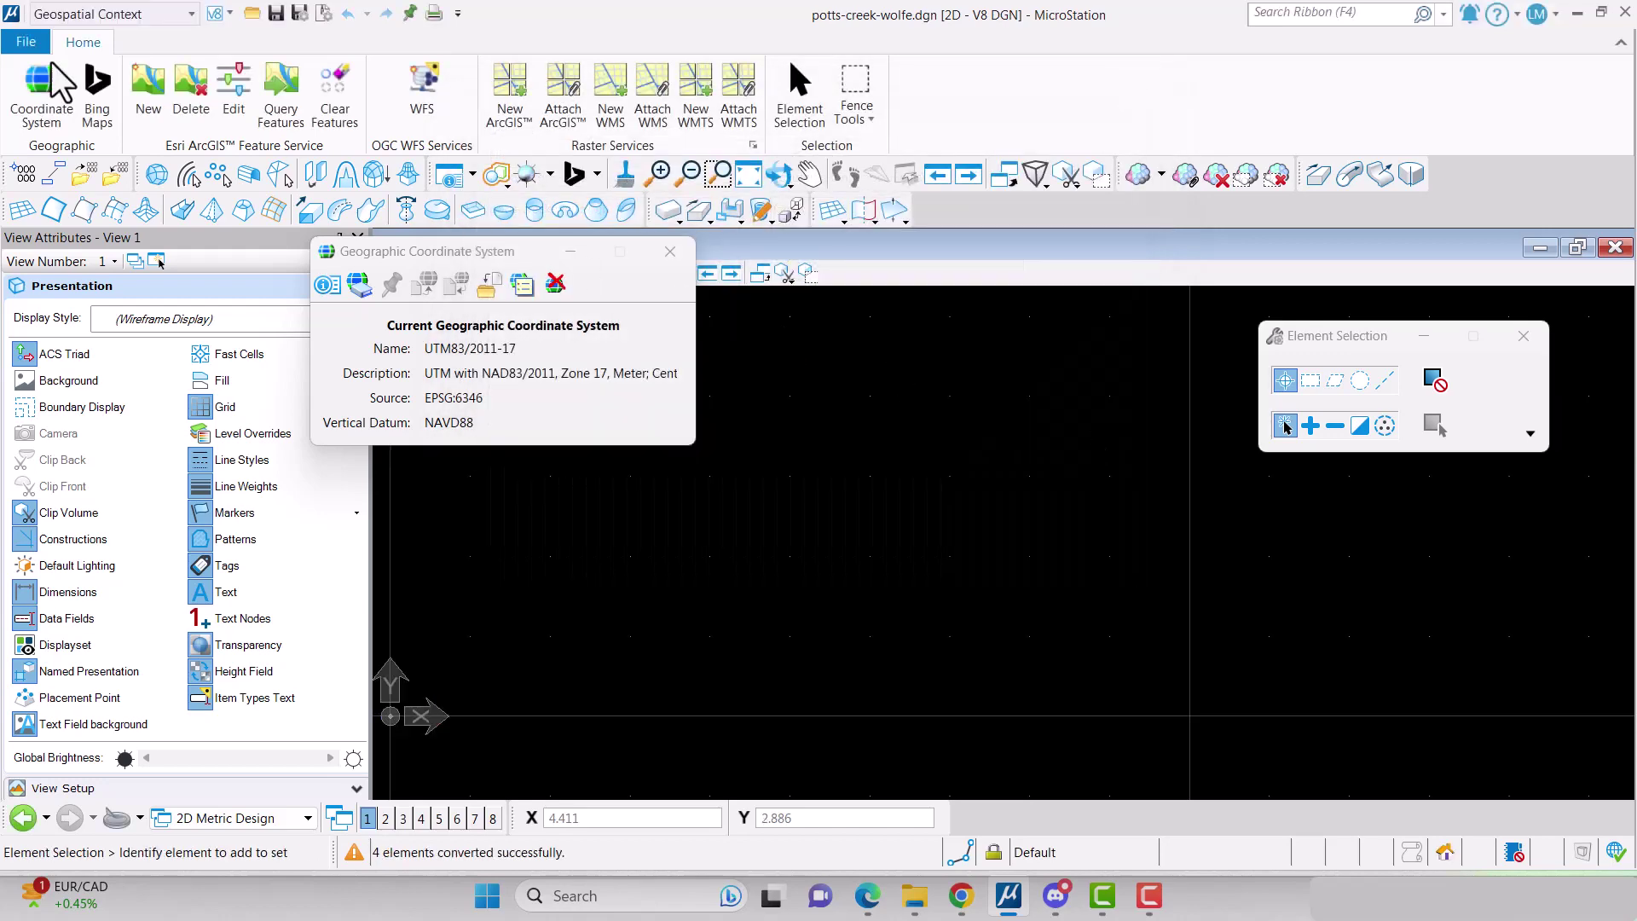
Browse to Documents and open potts-creek-wolfe_3D.dgn.
click(31, 44)
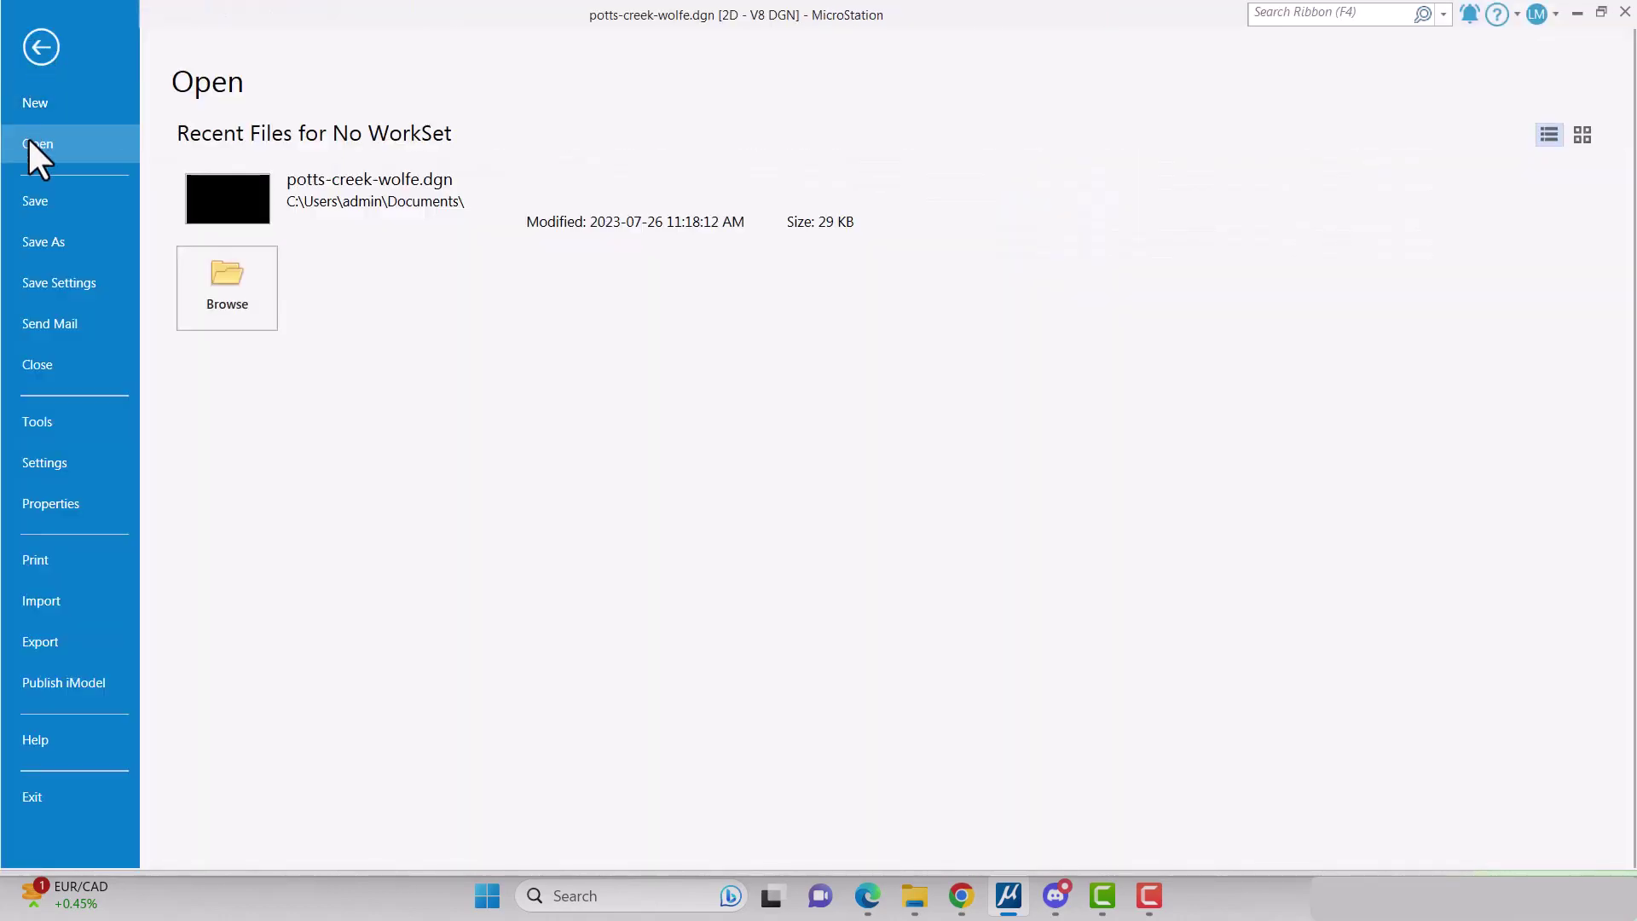
click(251, 299)
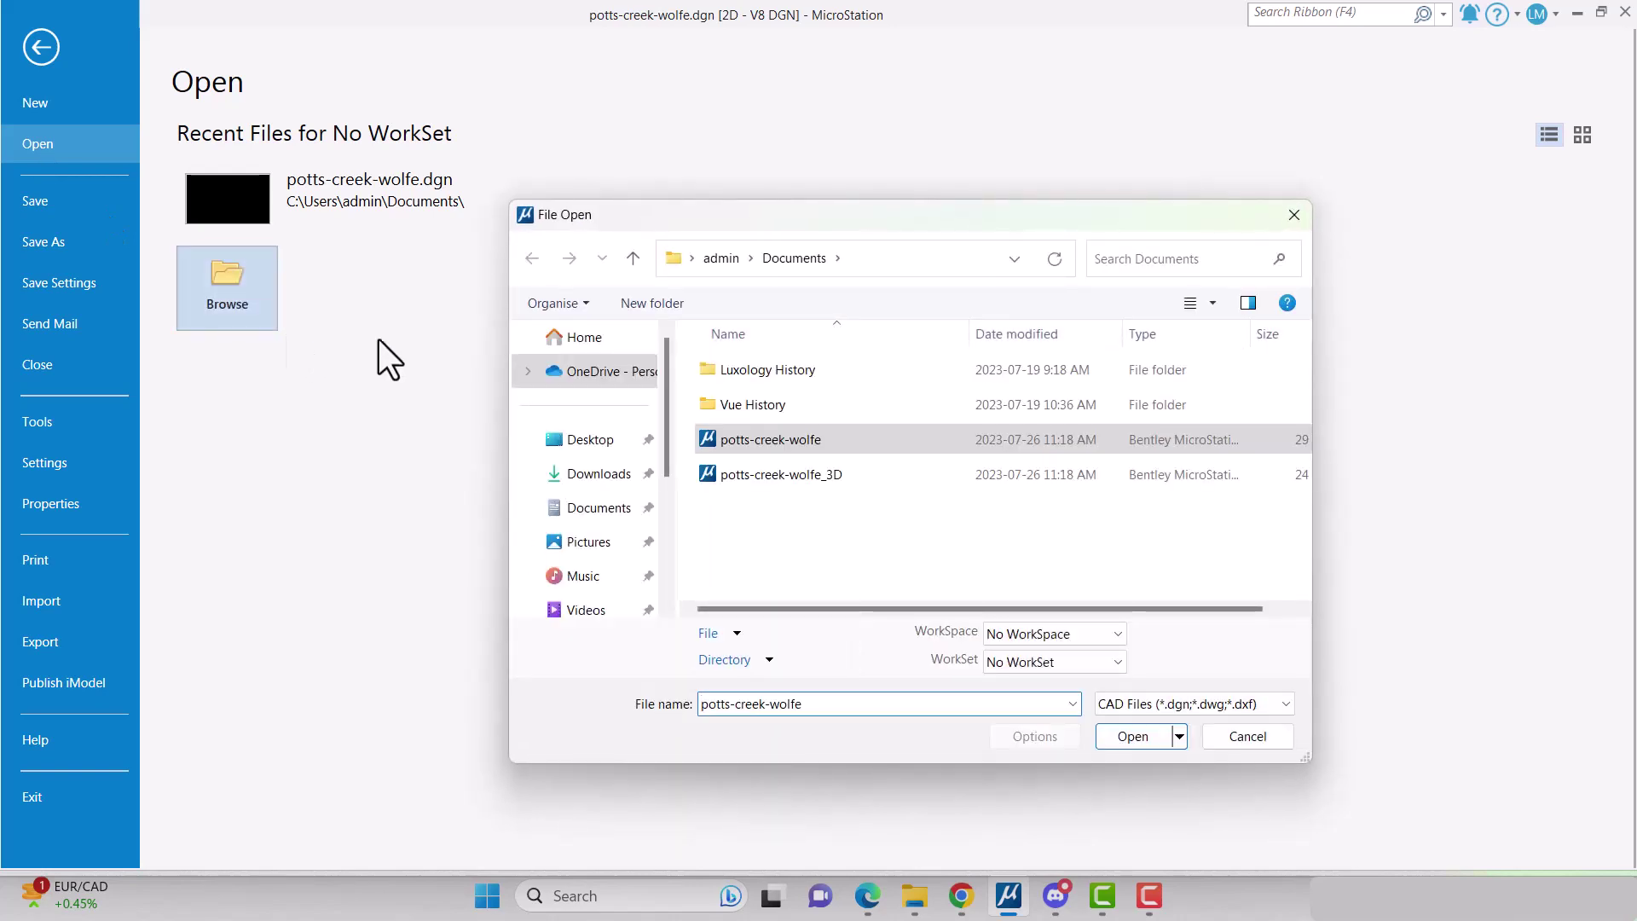
click(780, 481)
click(782, 471)
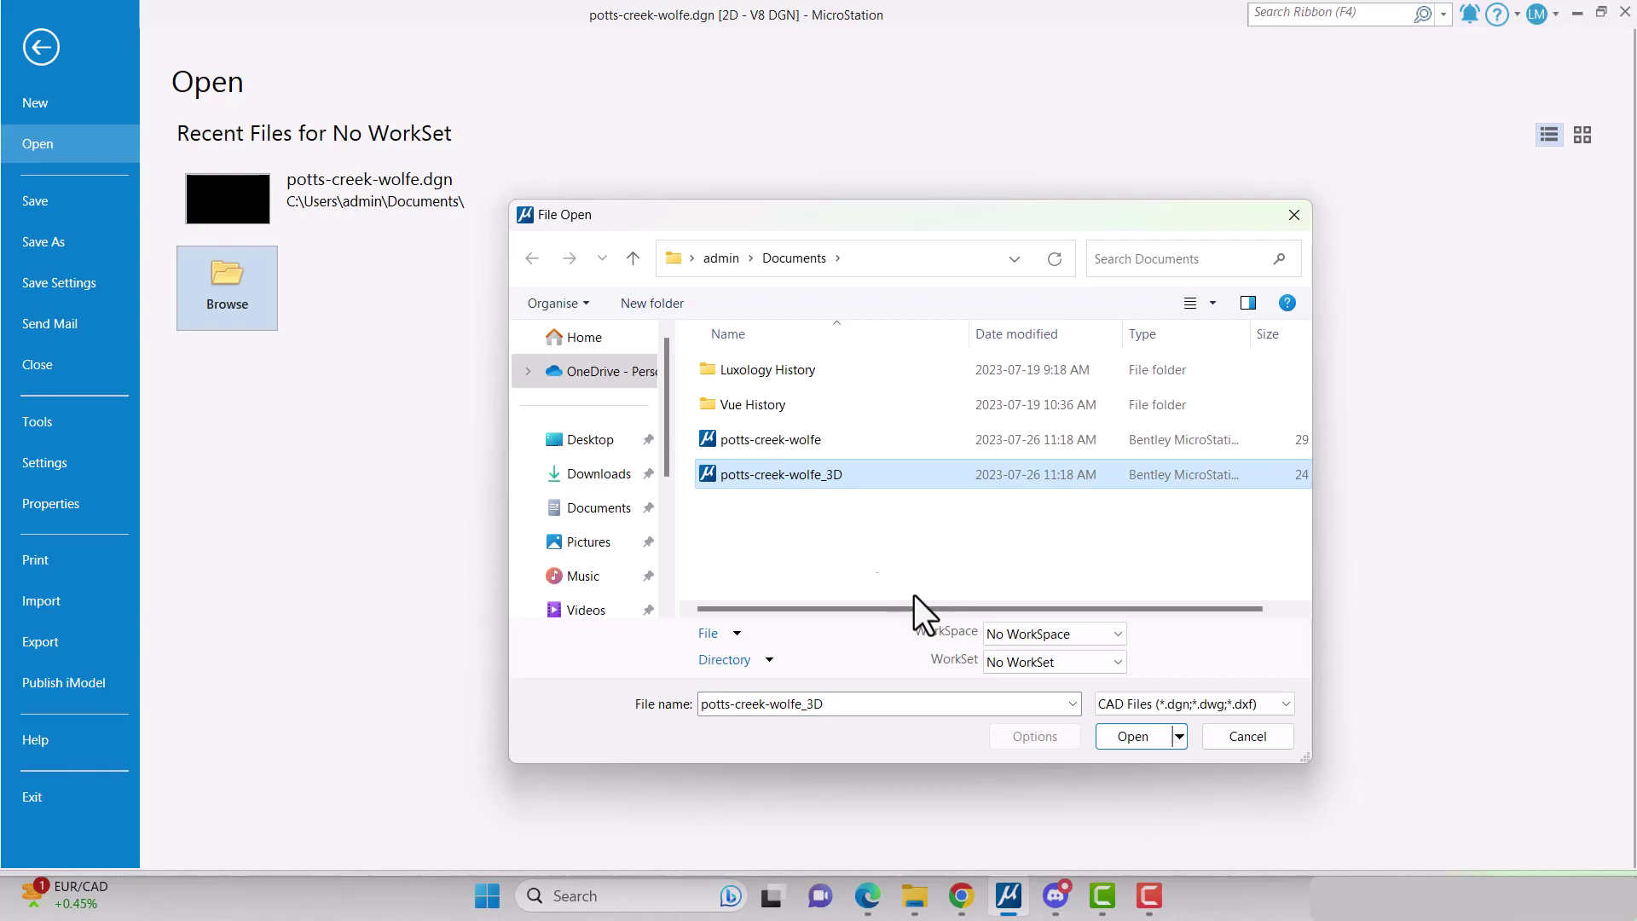
click(1132, 739)
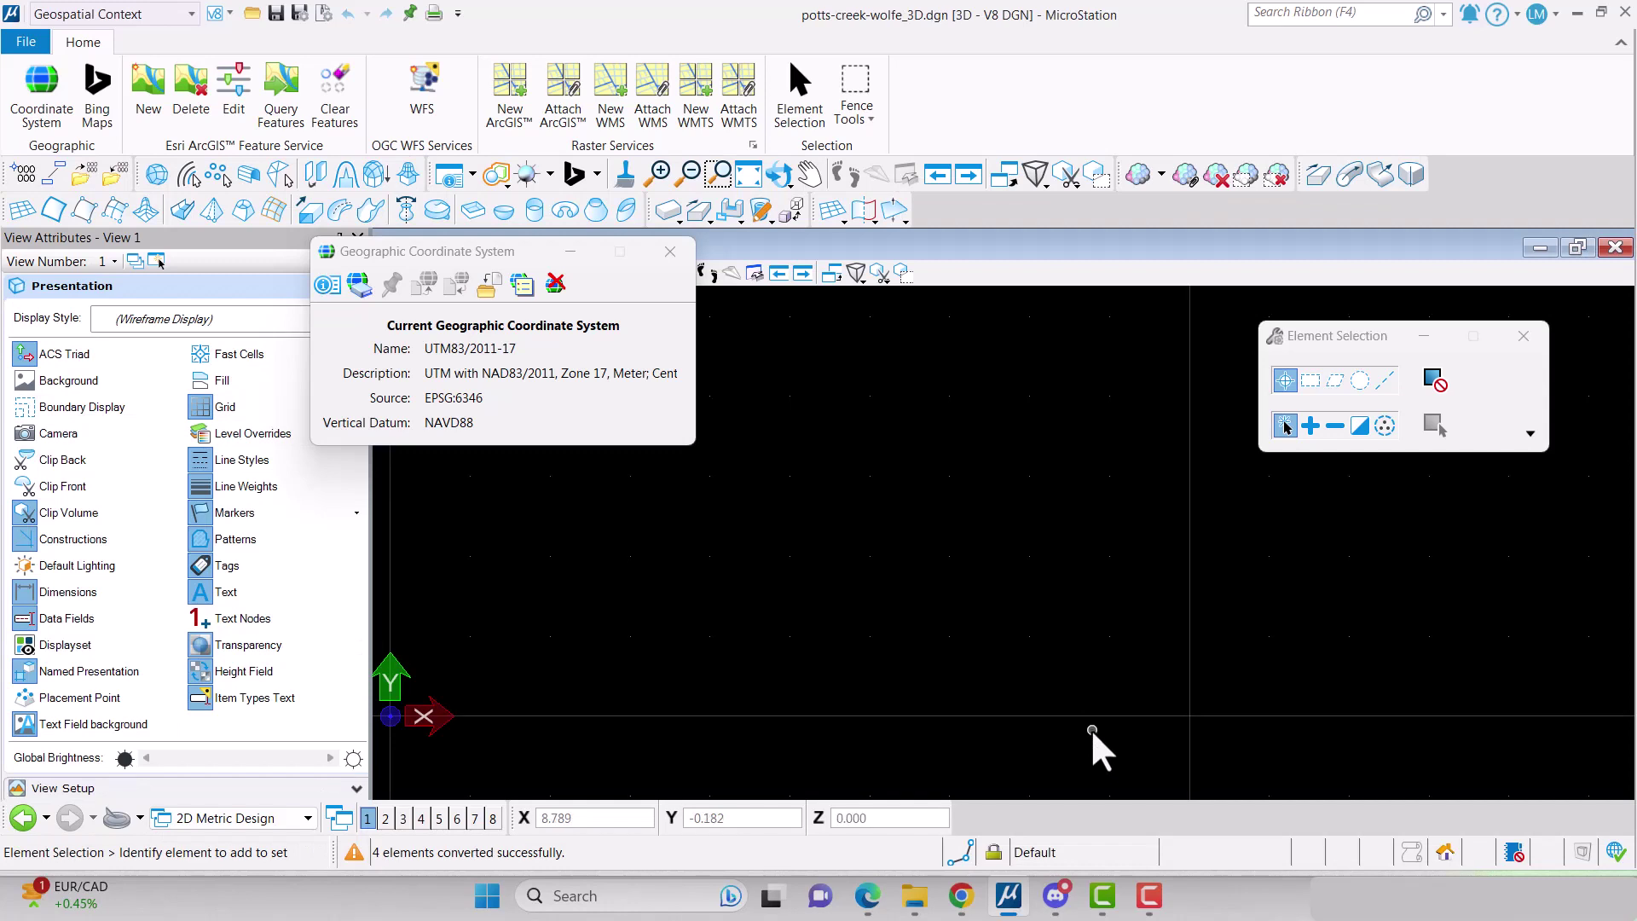
Open the Point Clouds manager, dismiss the coordinate system panel, and start File > Attach.
click(1139, 184)
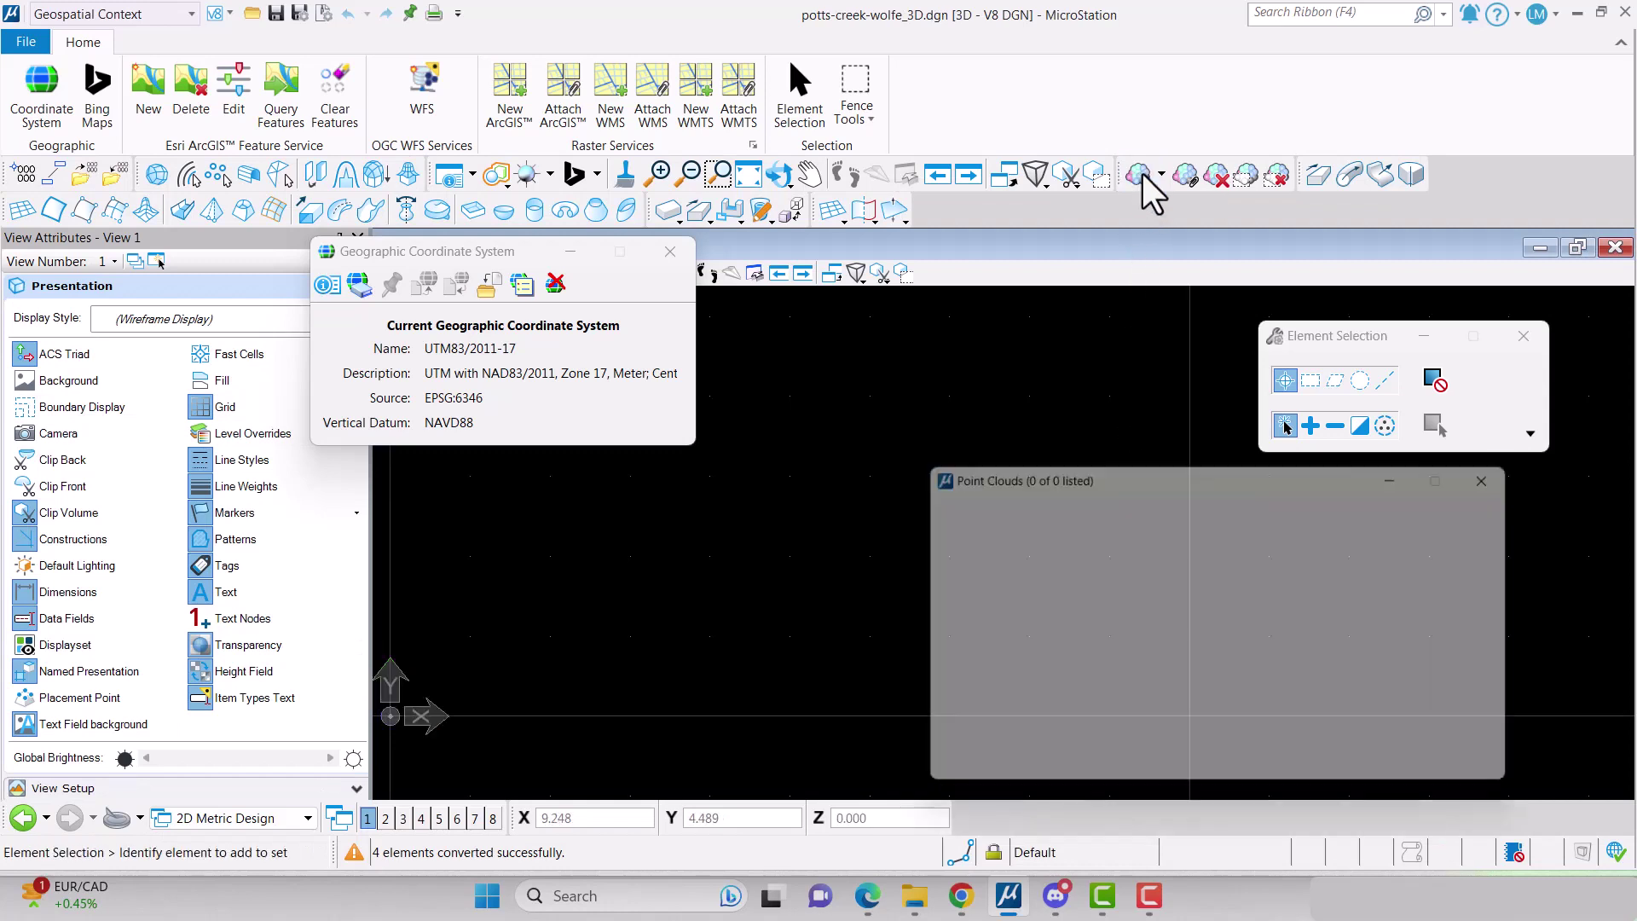
click(670, 252)
click(934, 504)
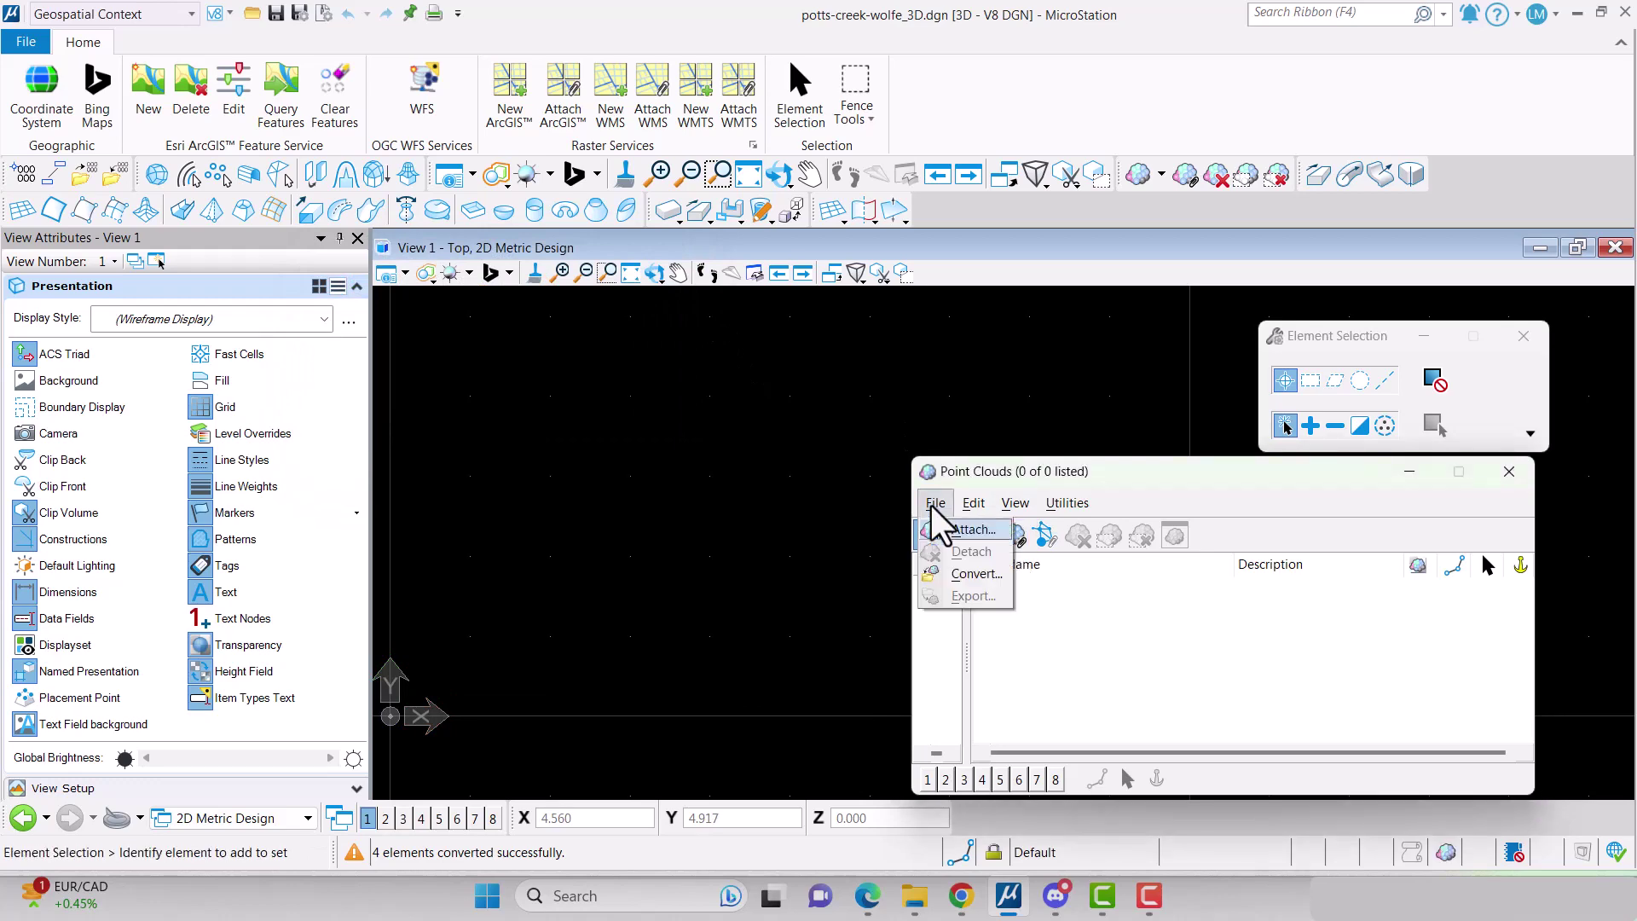
click(968, 531)
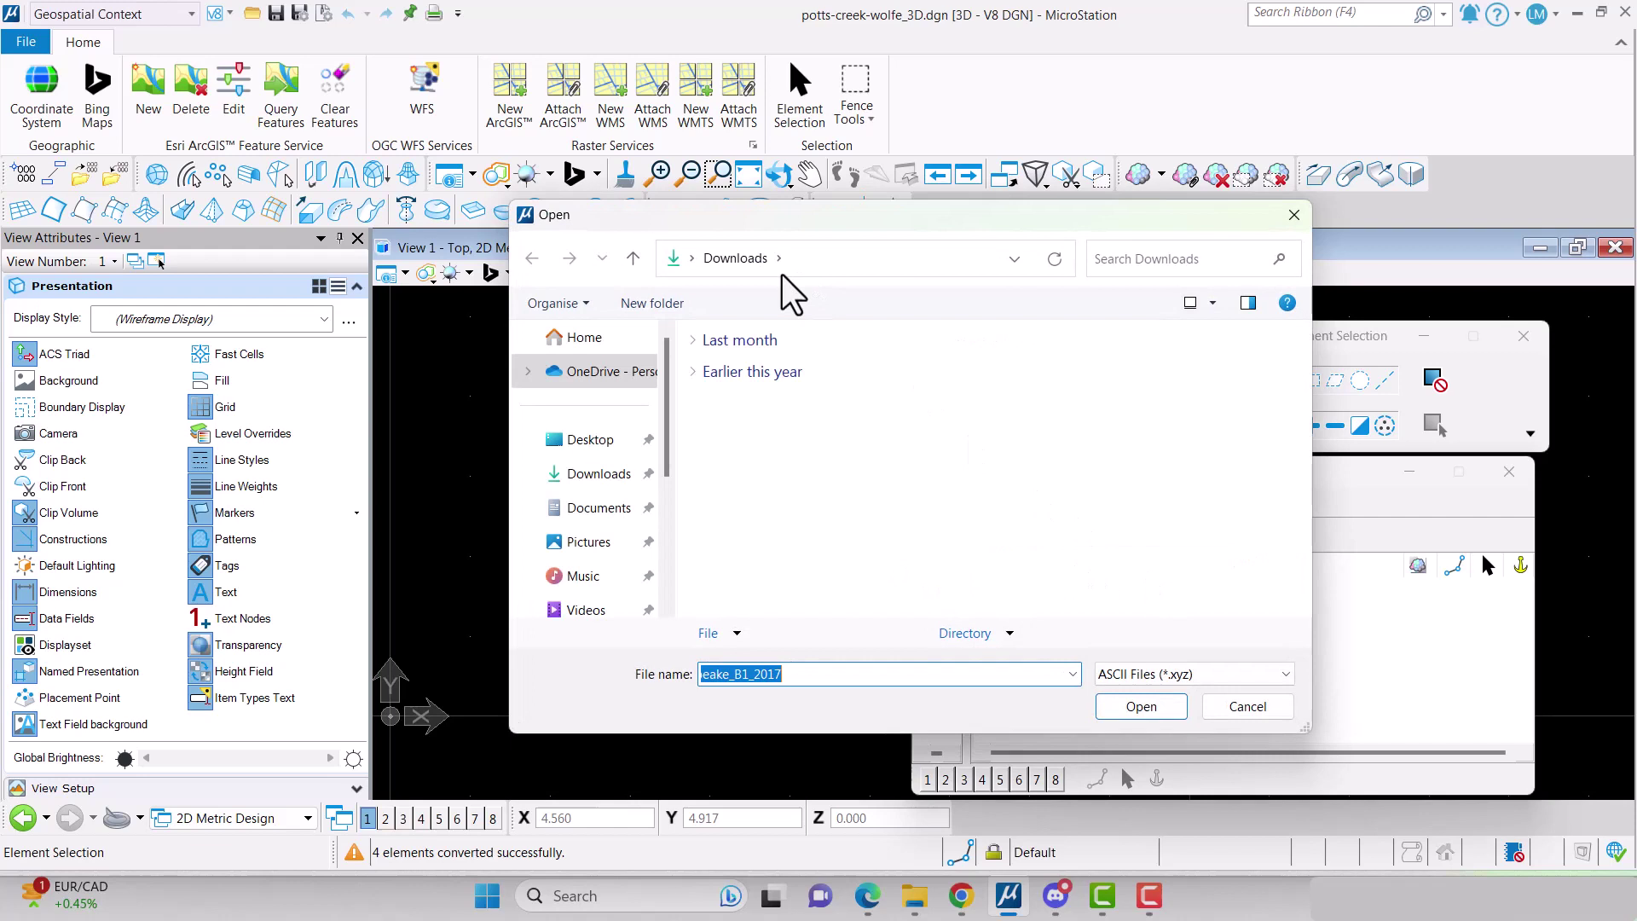
Filter to LAZ, open Point_Cloud_VA_West_Chesapeake_B1_2017.laz, and accept the Convert LAZ settings.
click(1177, 675)
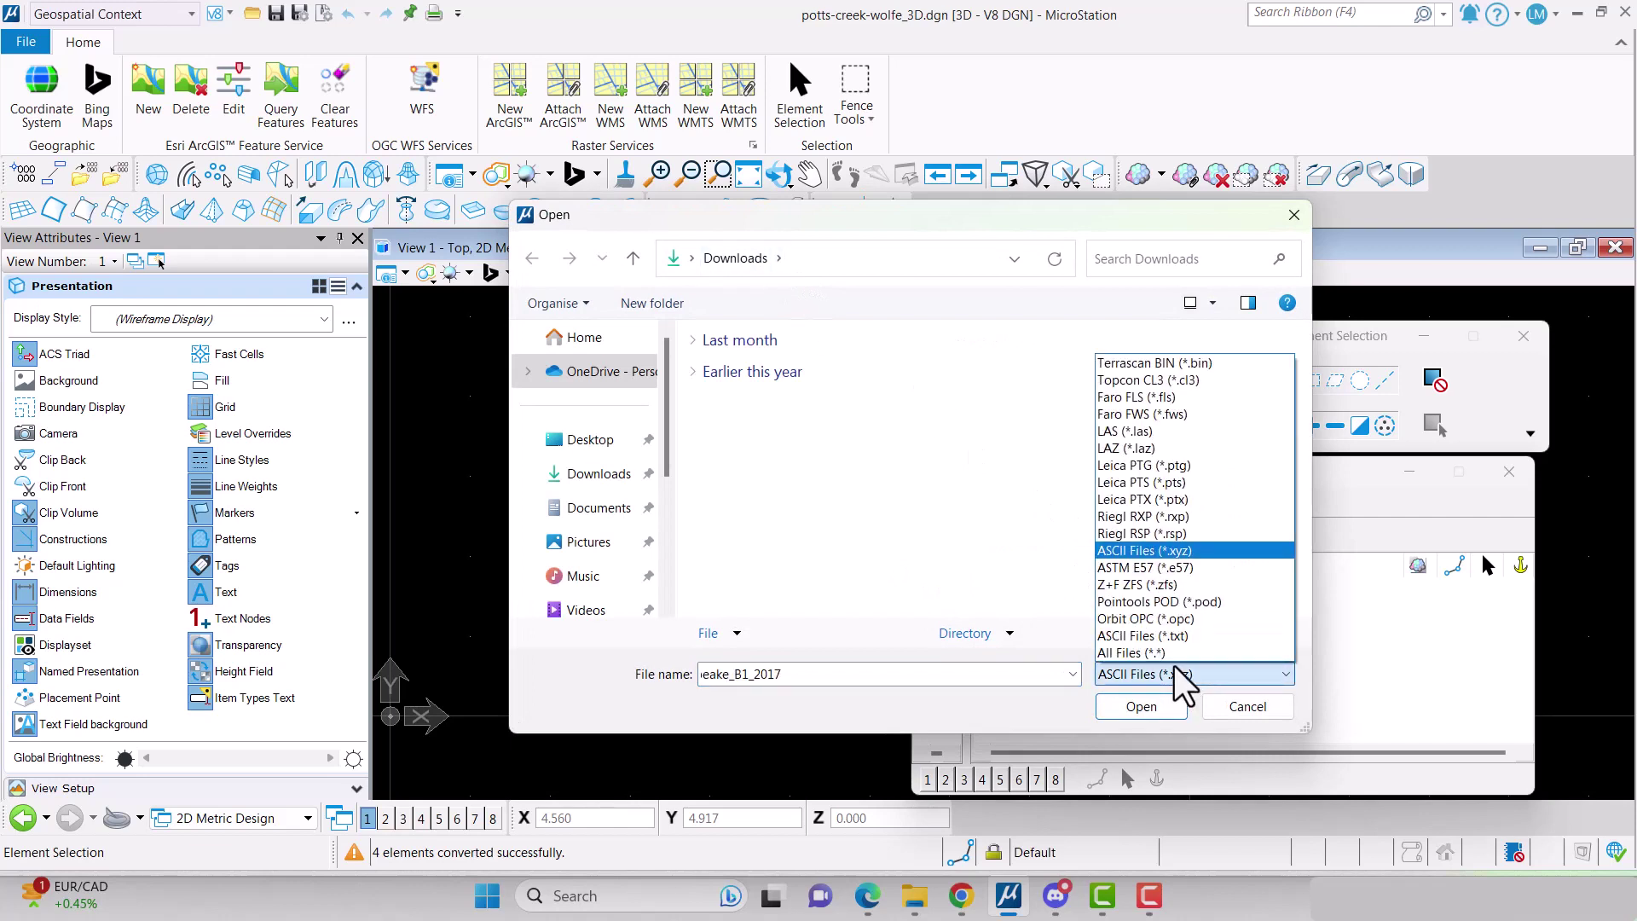
click(1125, 448)
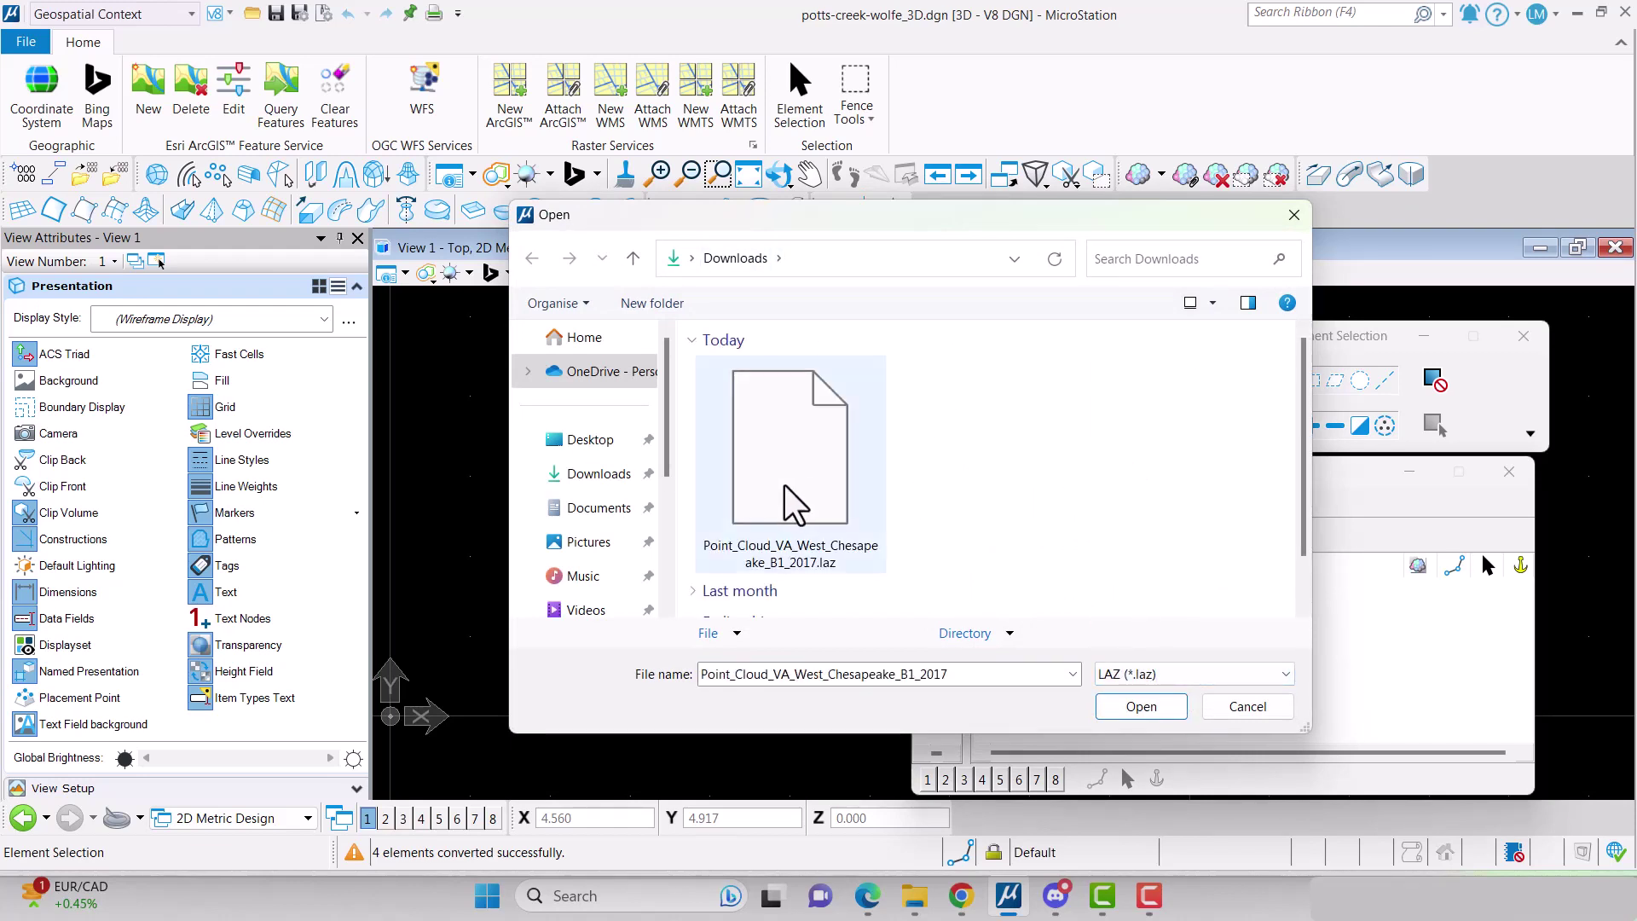
click(782, 475)
click(1117, 706)
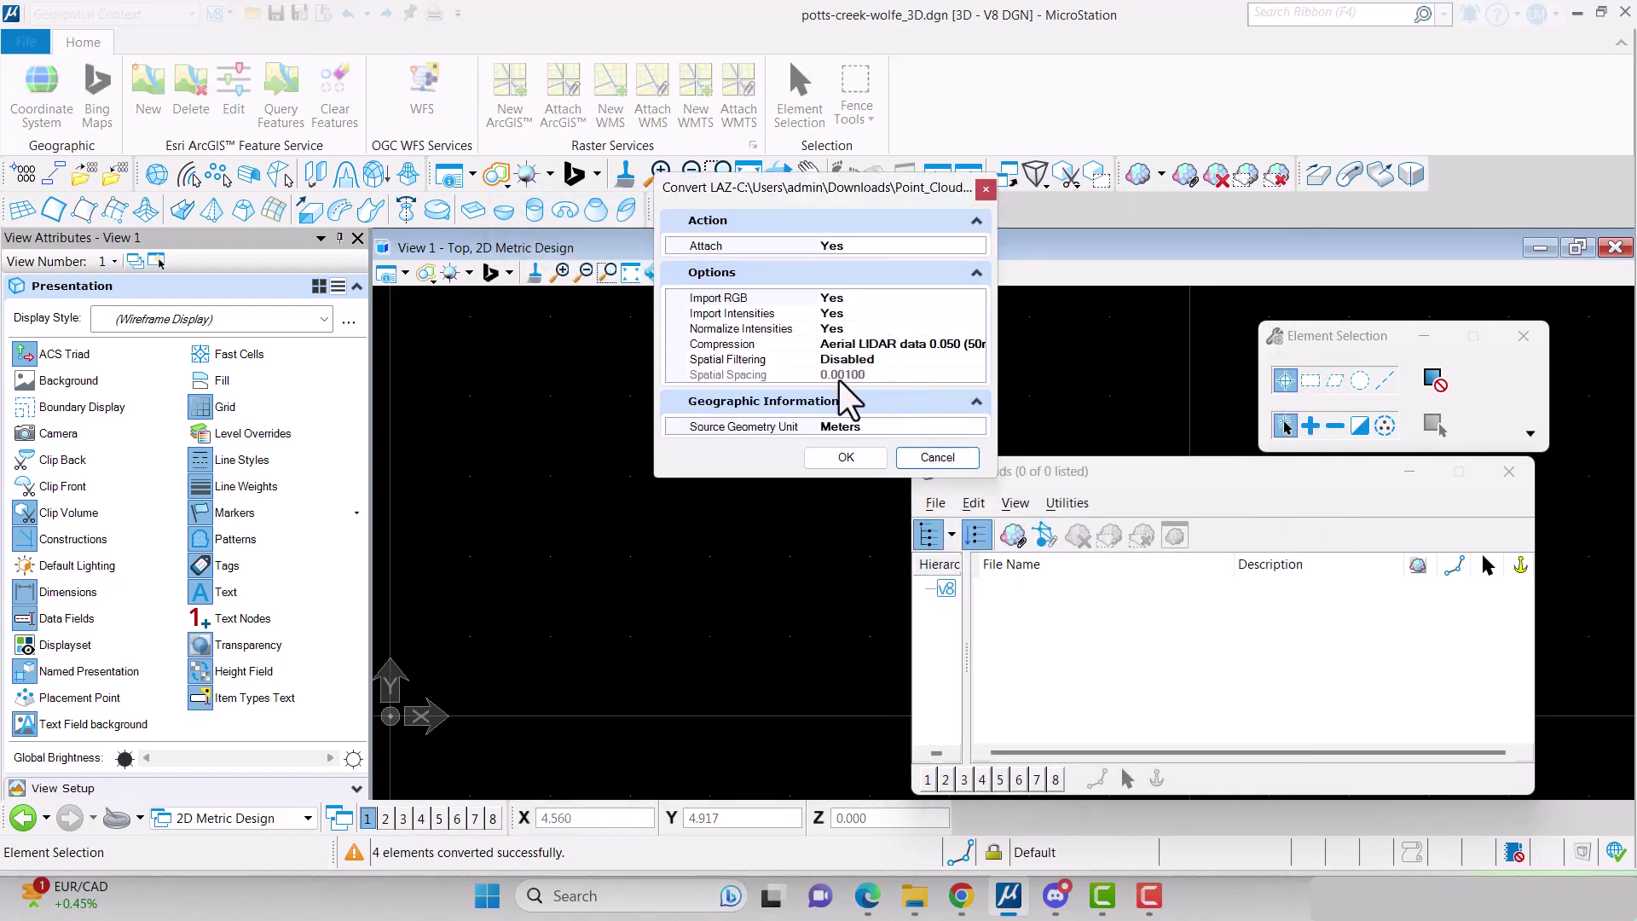
click(845, 457)
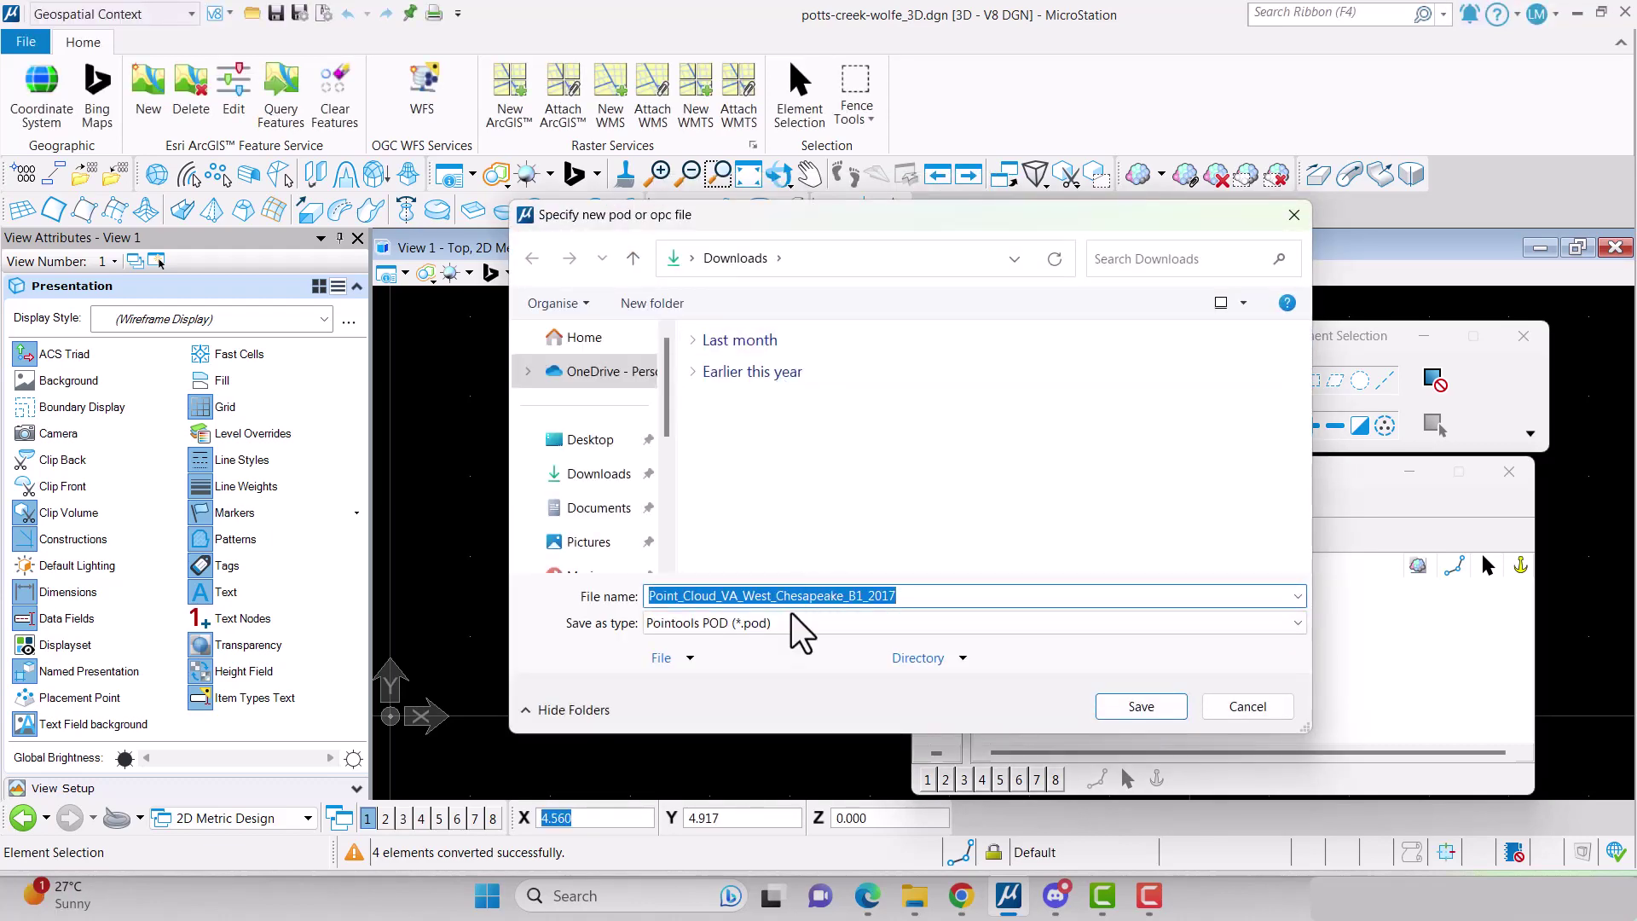
Save the converted Chesapeake point cloud as POD and fit it whole in the widened view.
click(1128, 706)
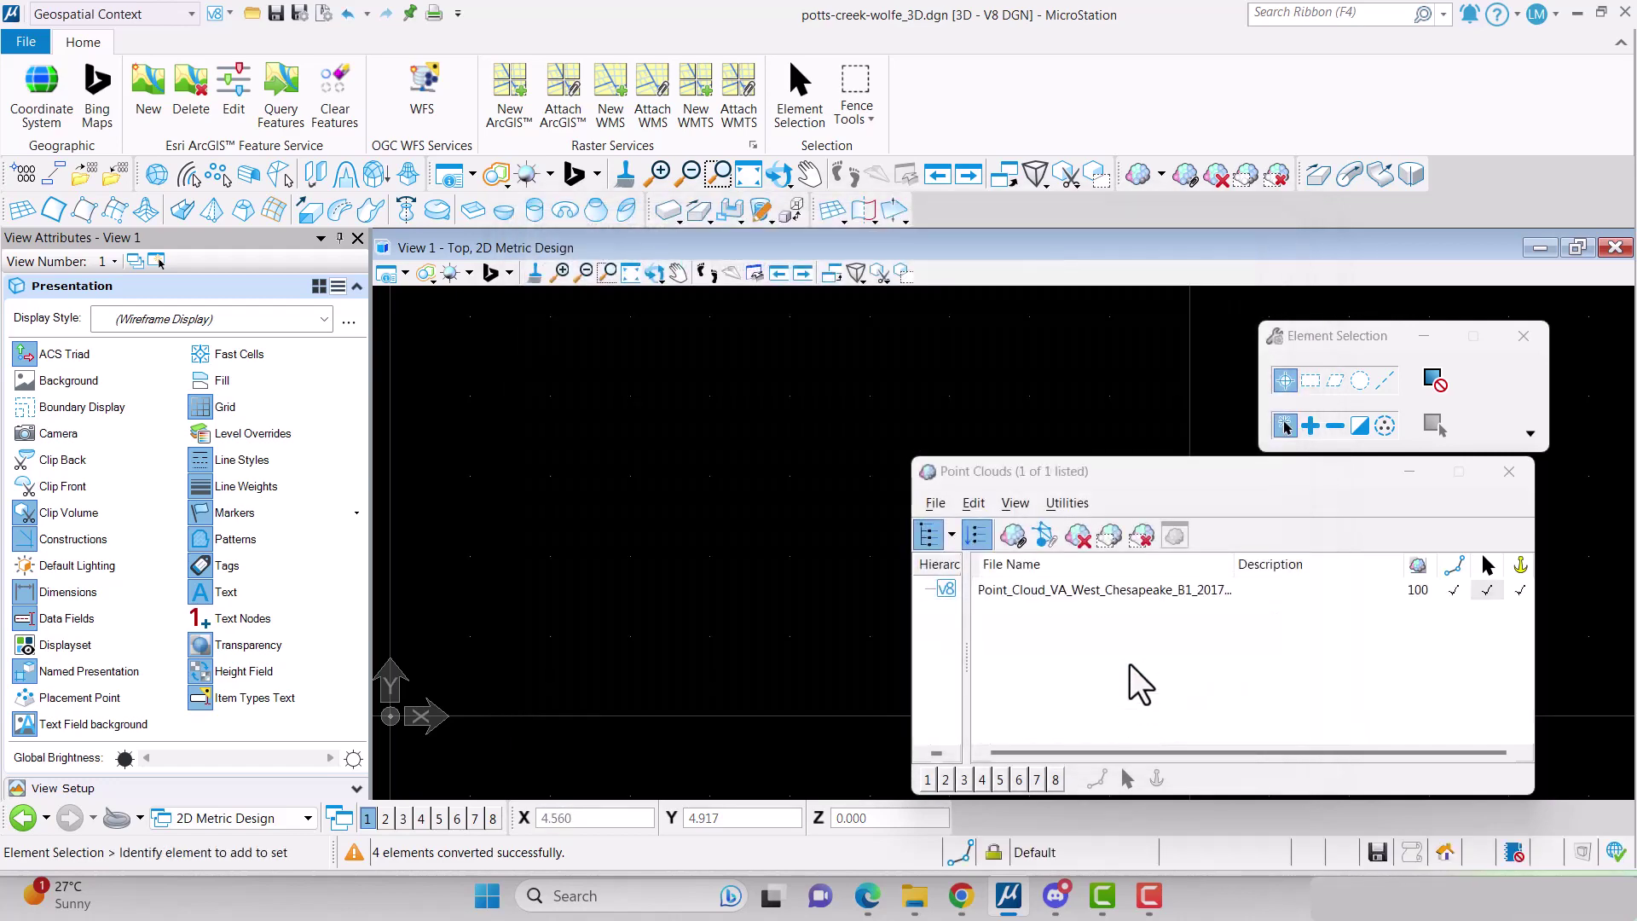
click(1122, 589)
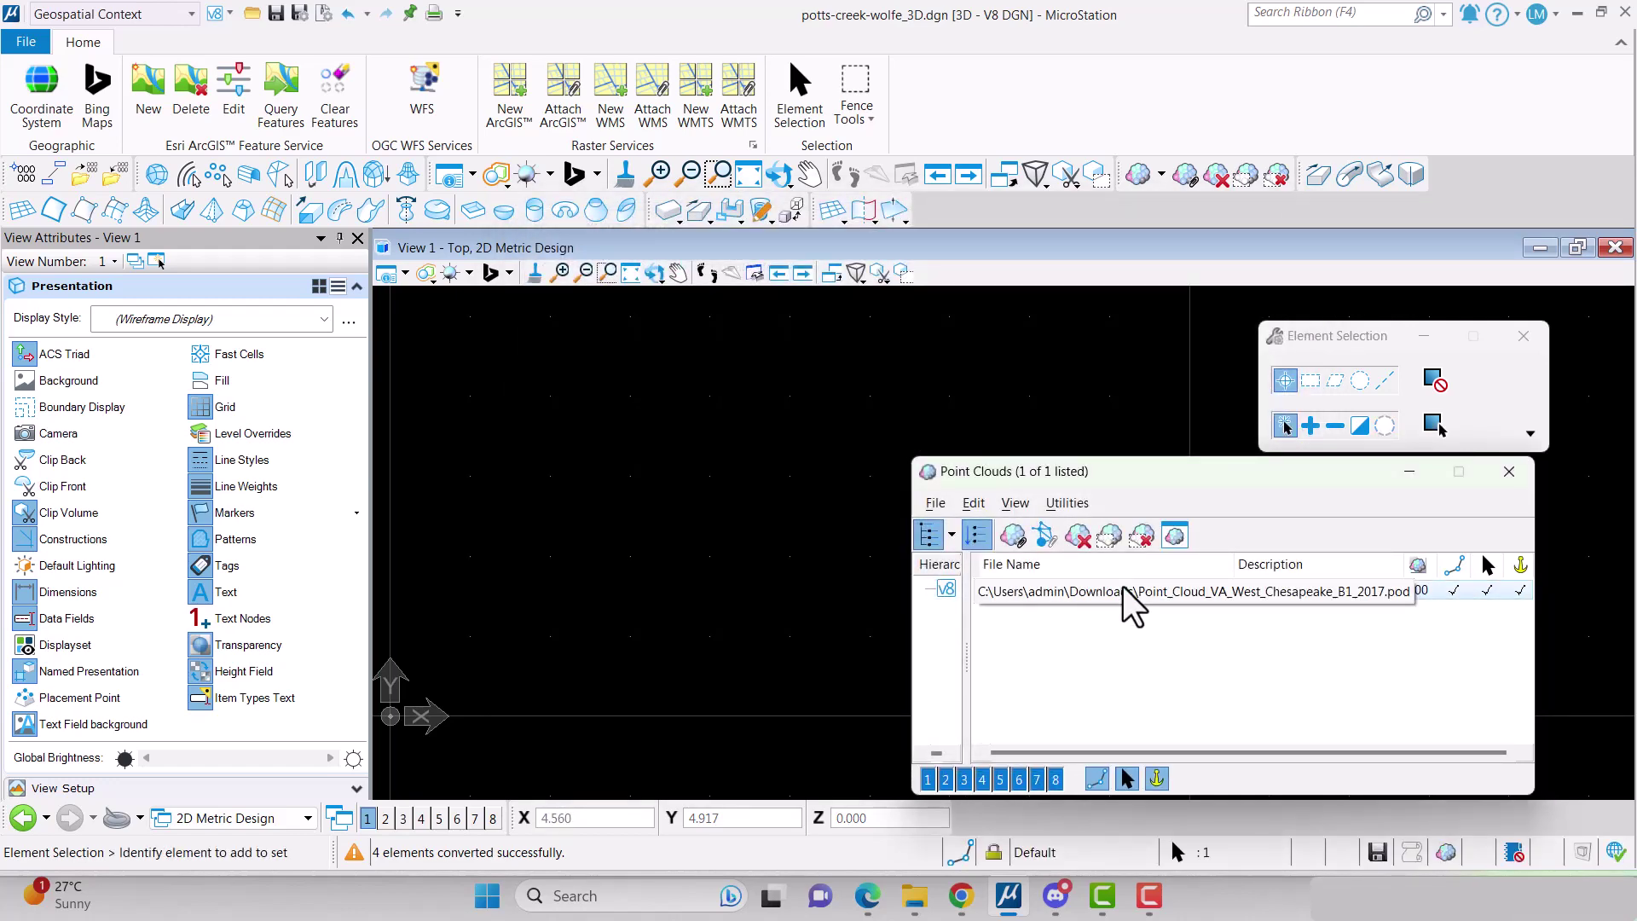
click(358, 239)
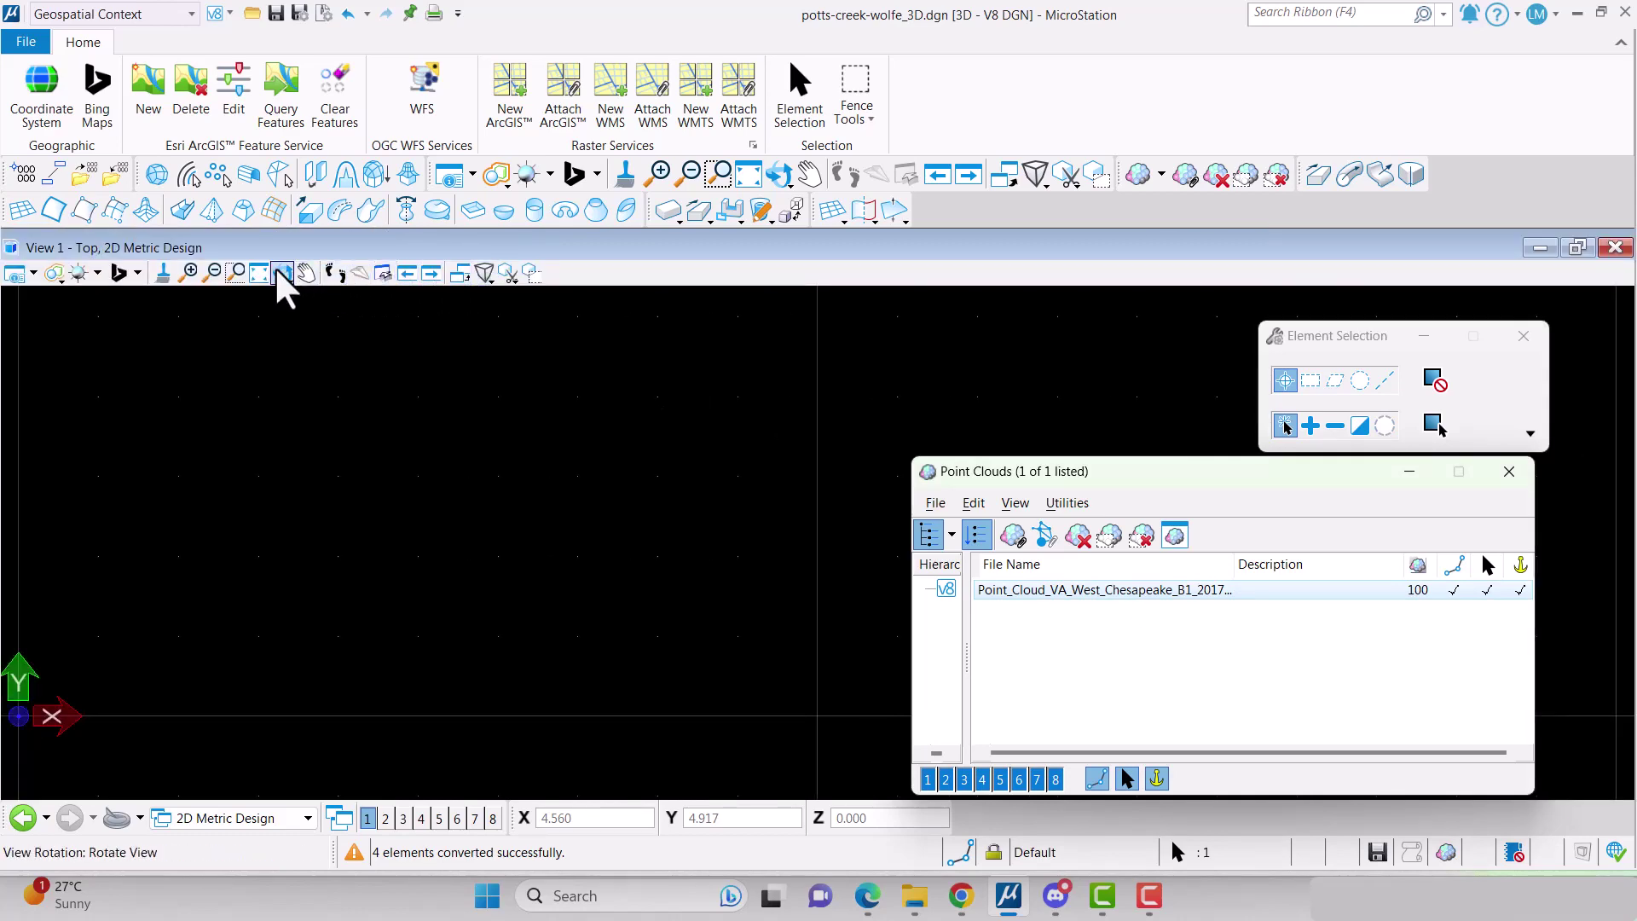
click(261, 273)
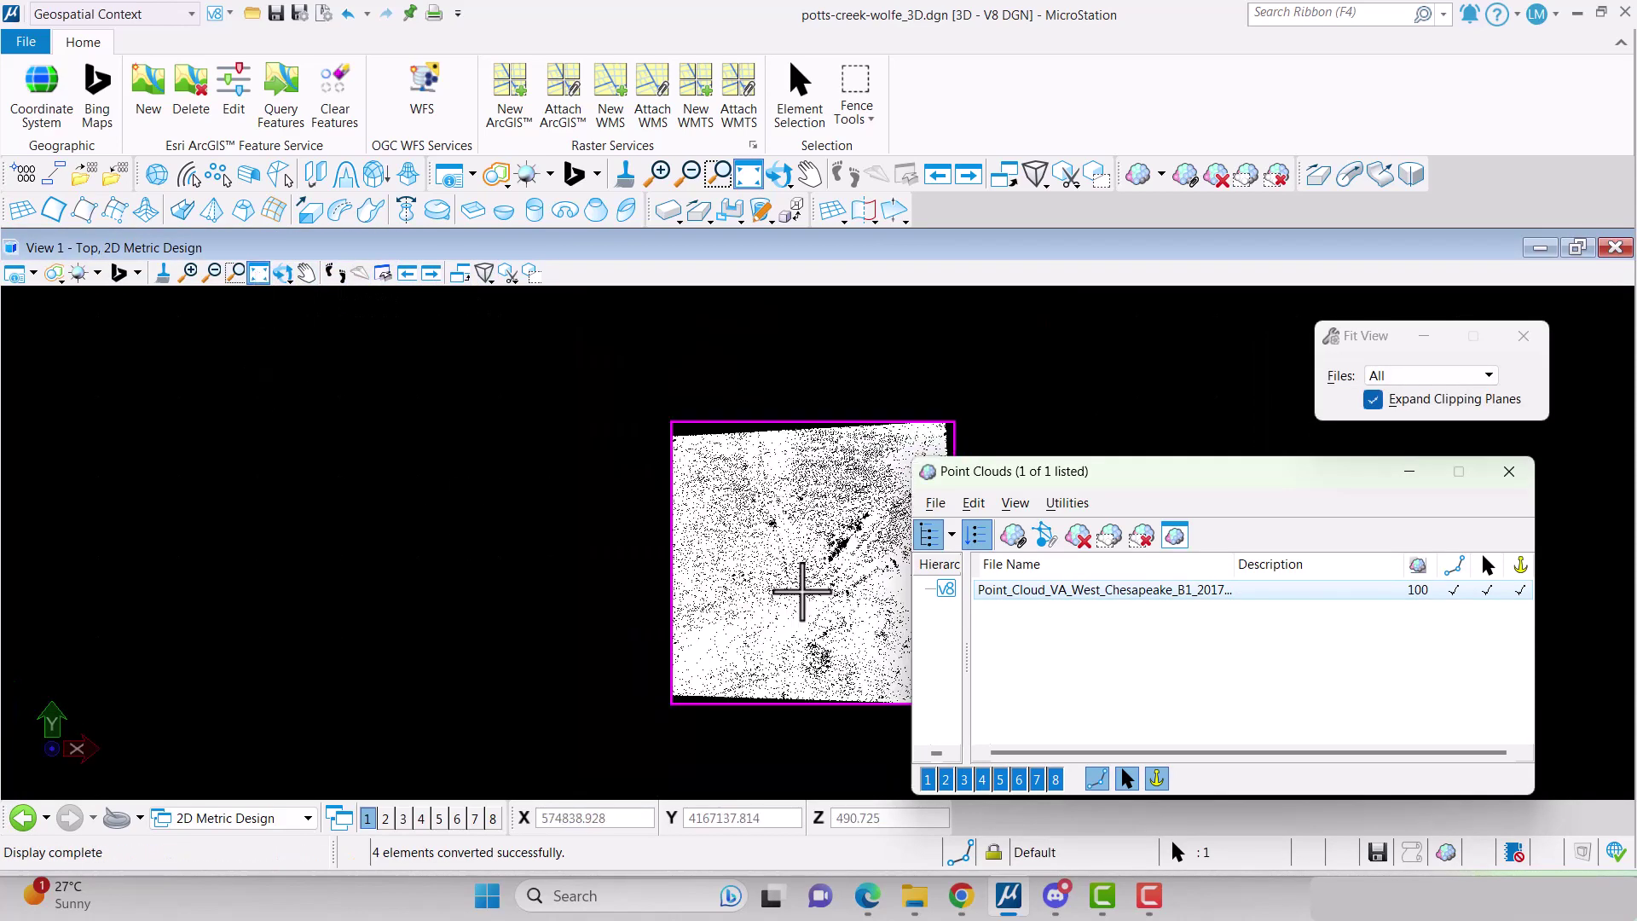
Check the cloud's placement over a Hybrid background map, then return to the map type list.
click(121, 274)
click(255, 310)
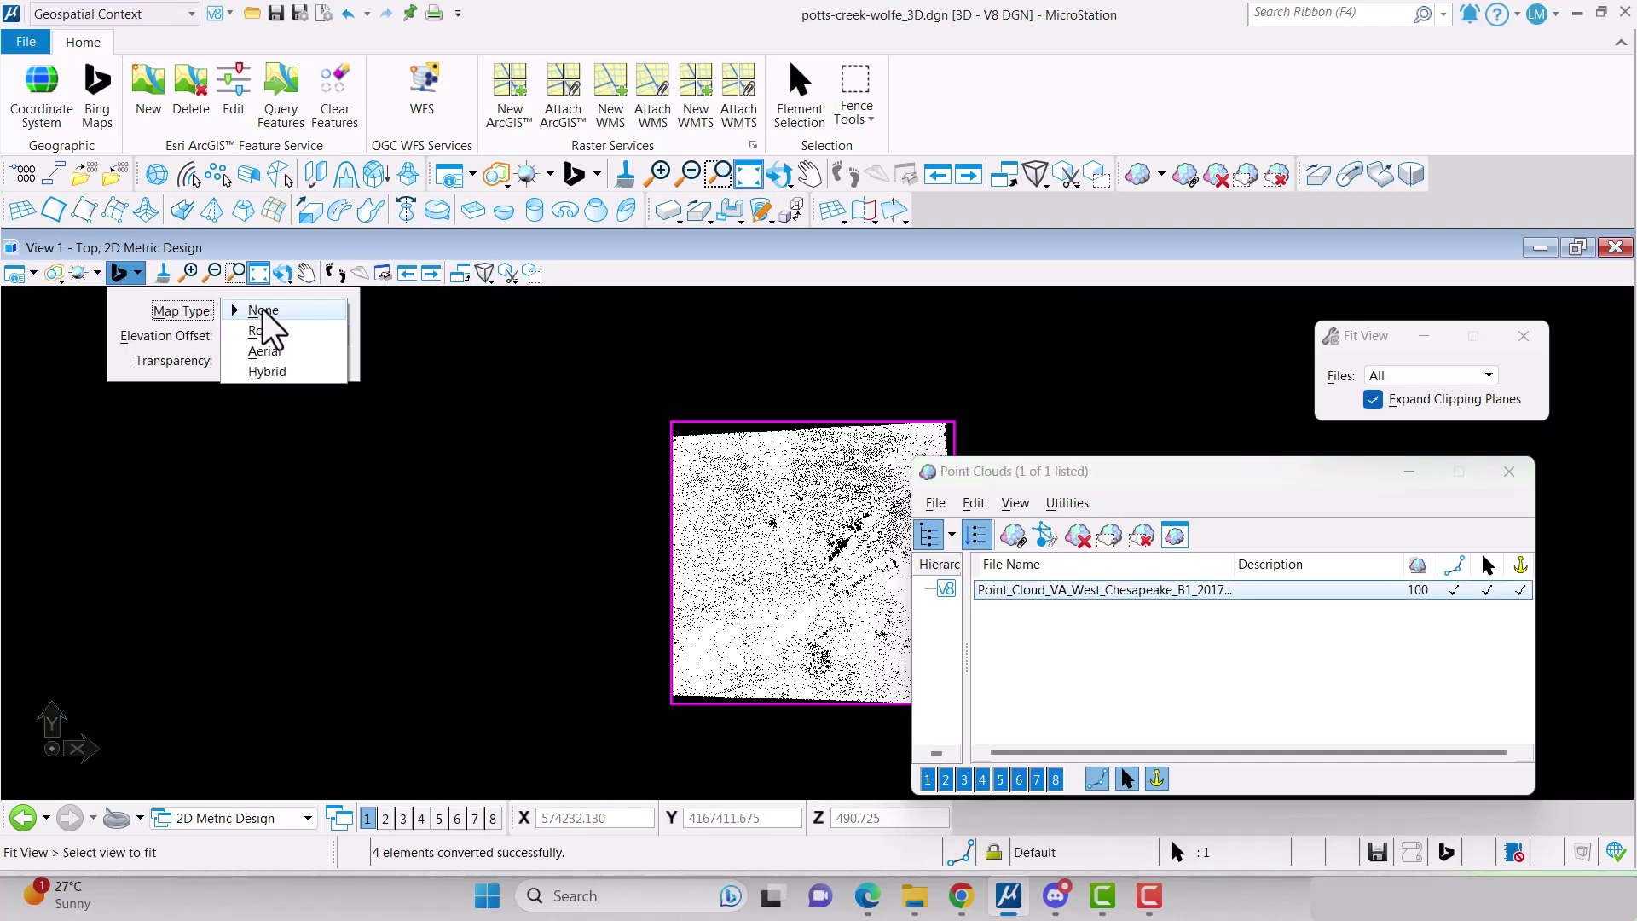
click(267, 373)
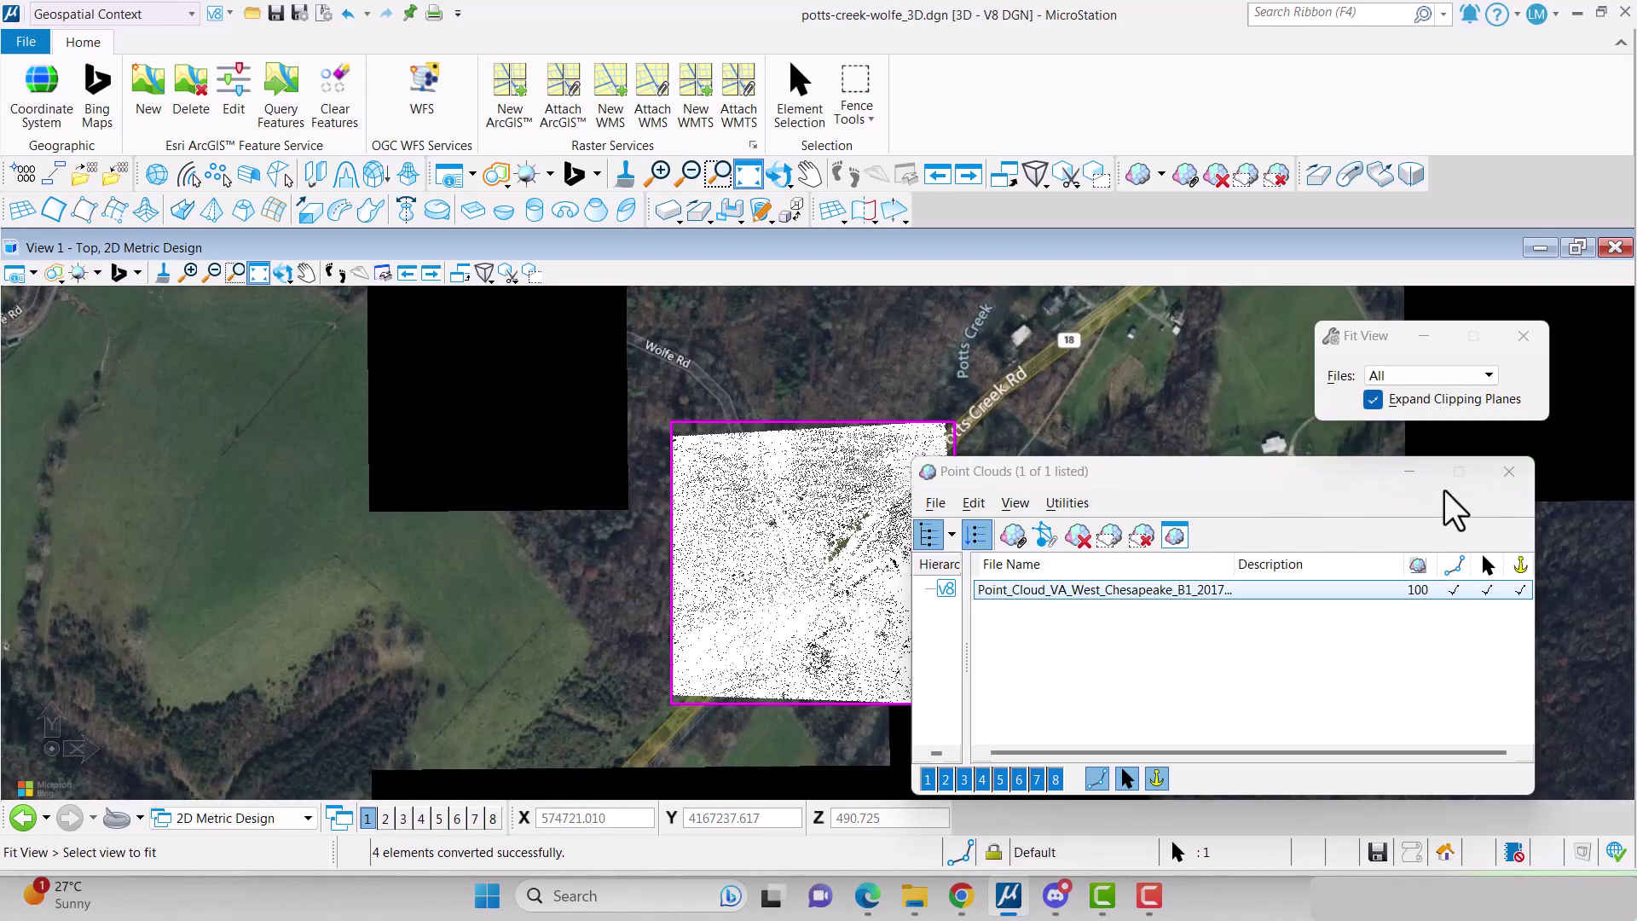
click(1507, 472)
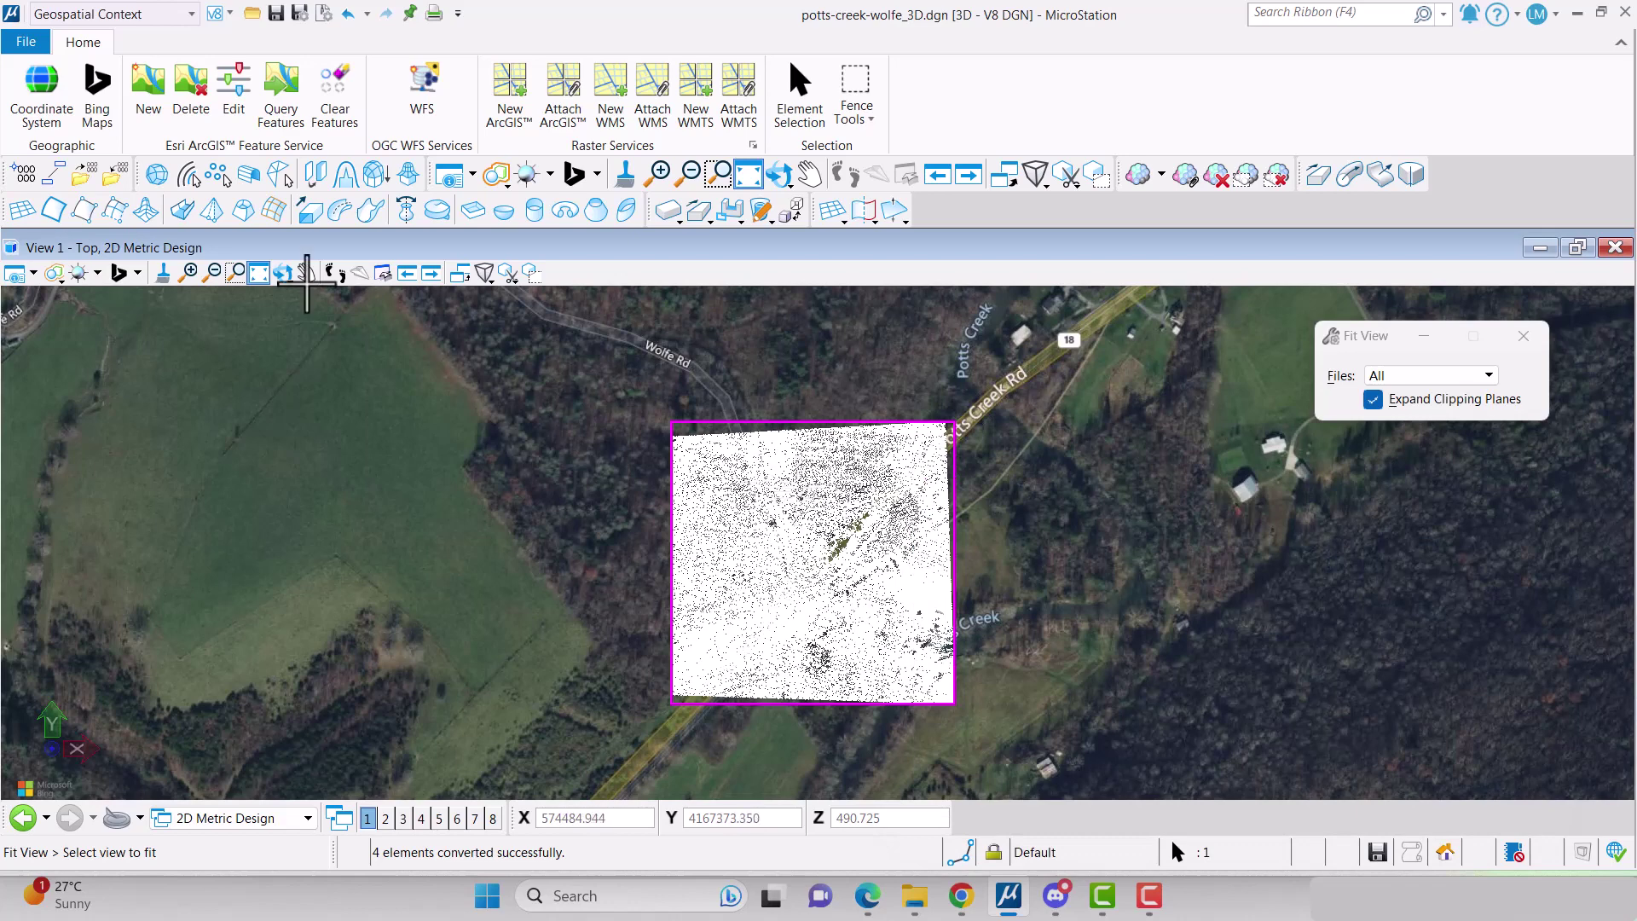
click(121, 275)
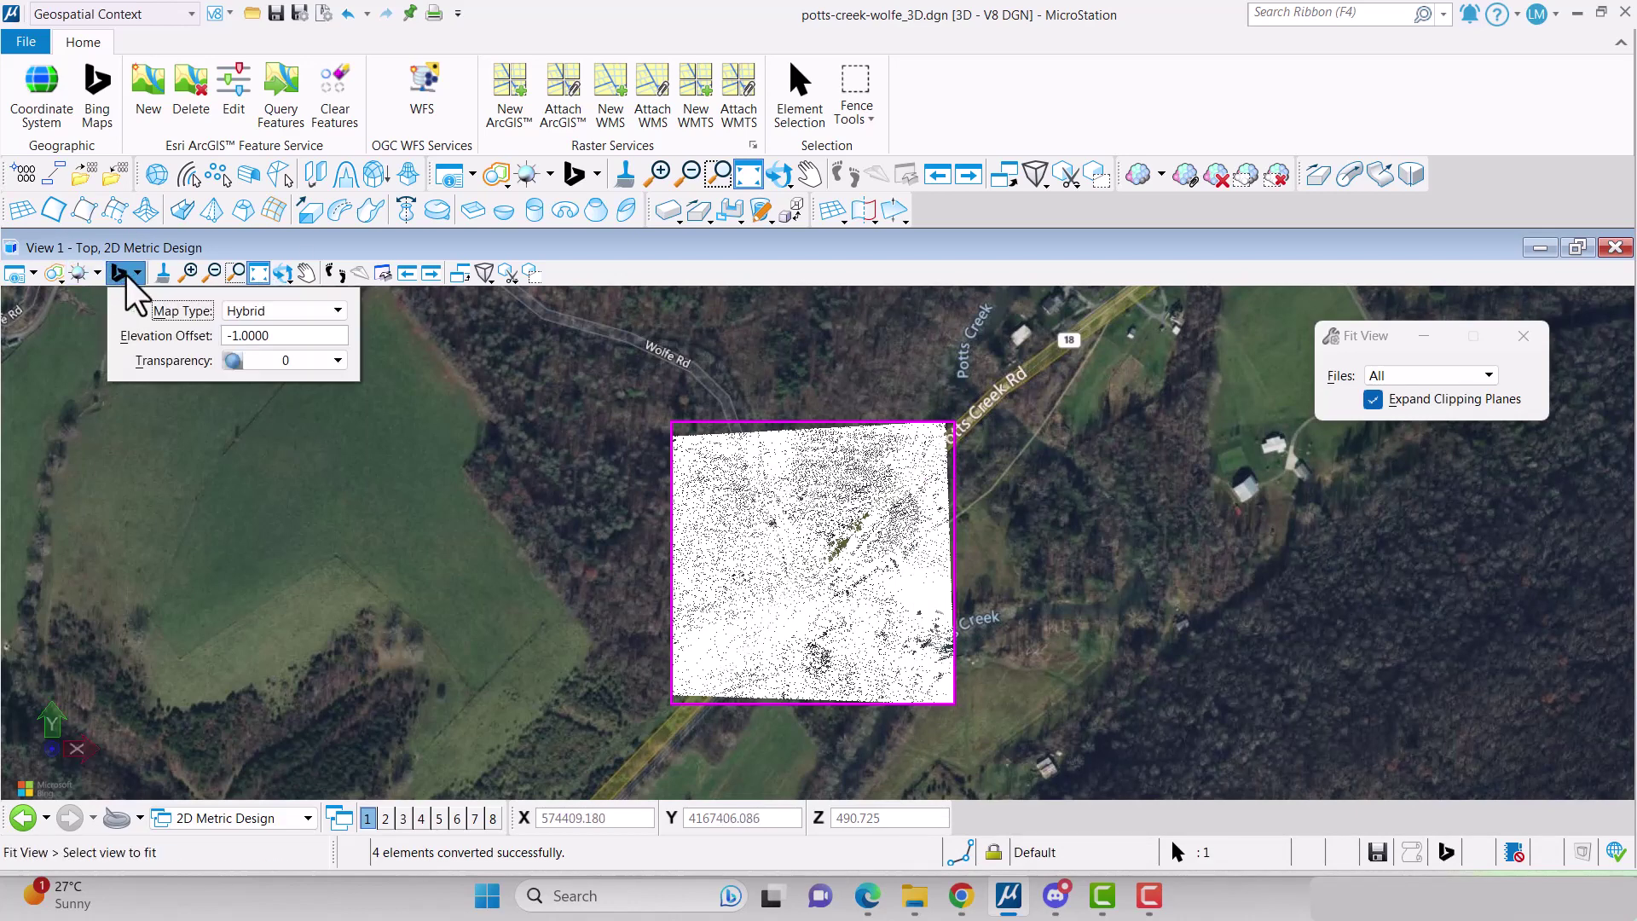
click(290, 312)
Turn the background map off and select the attached Chesapeake cloud in the Point Clouds list.
click(266, 251)
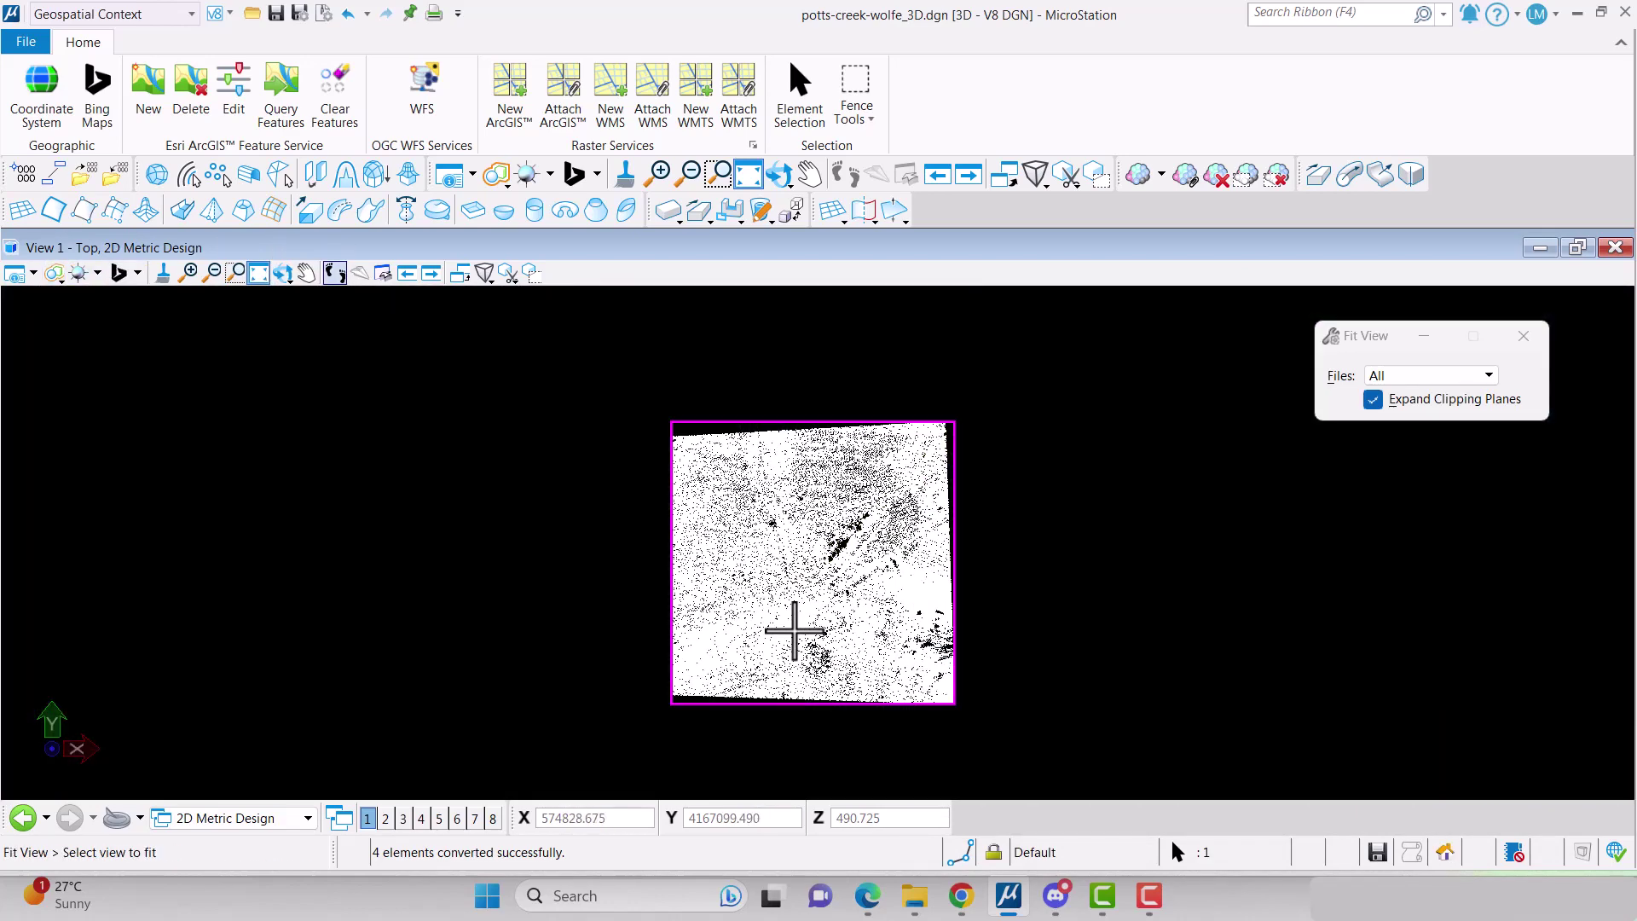
click(1134, 177)
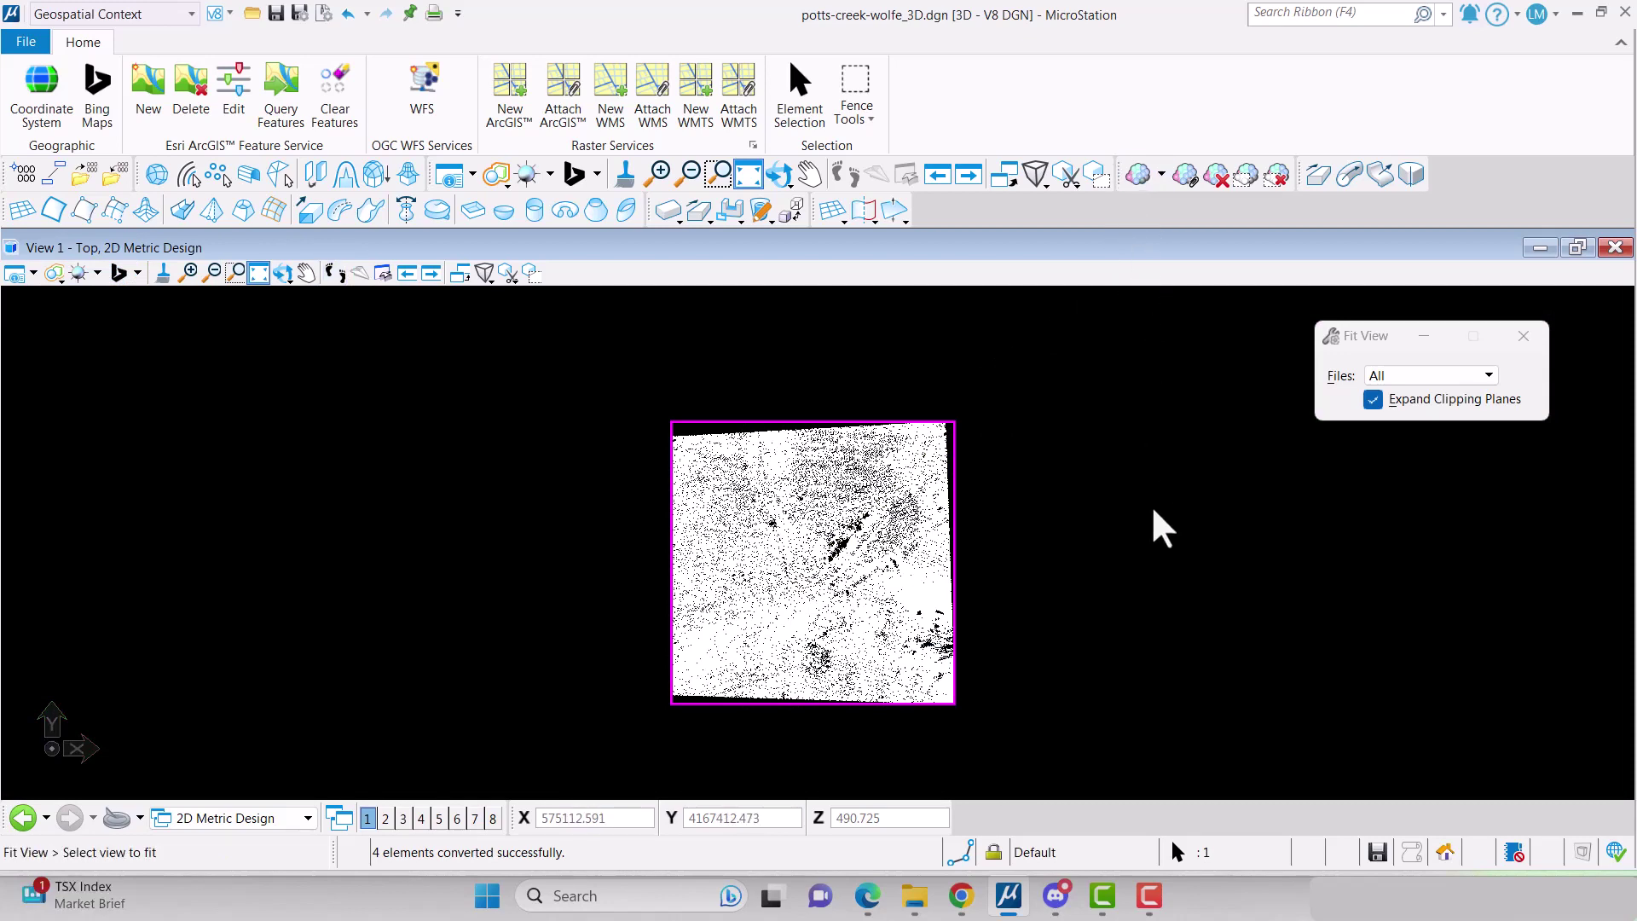
drag(1127, 483, 1096, 370)
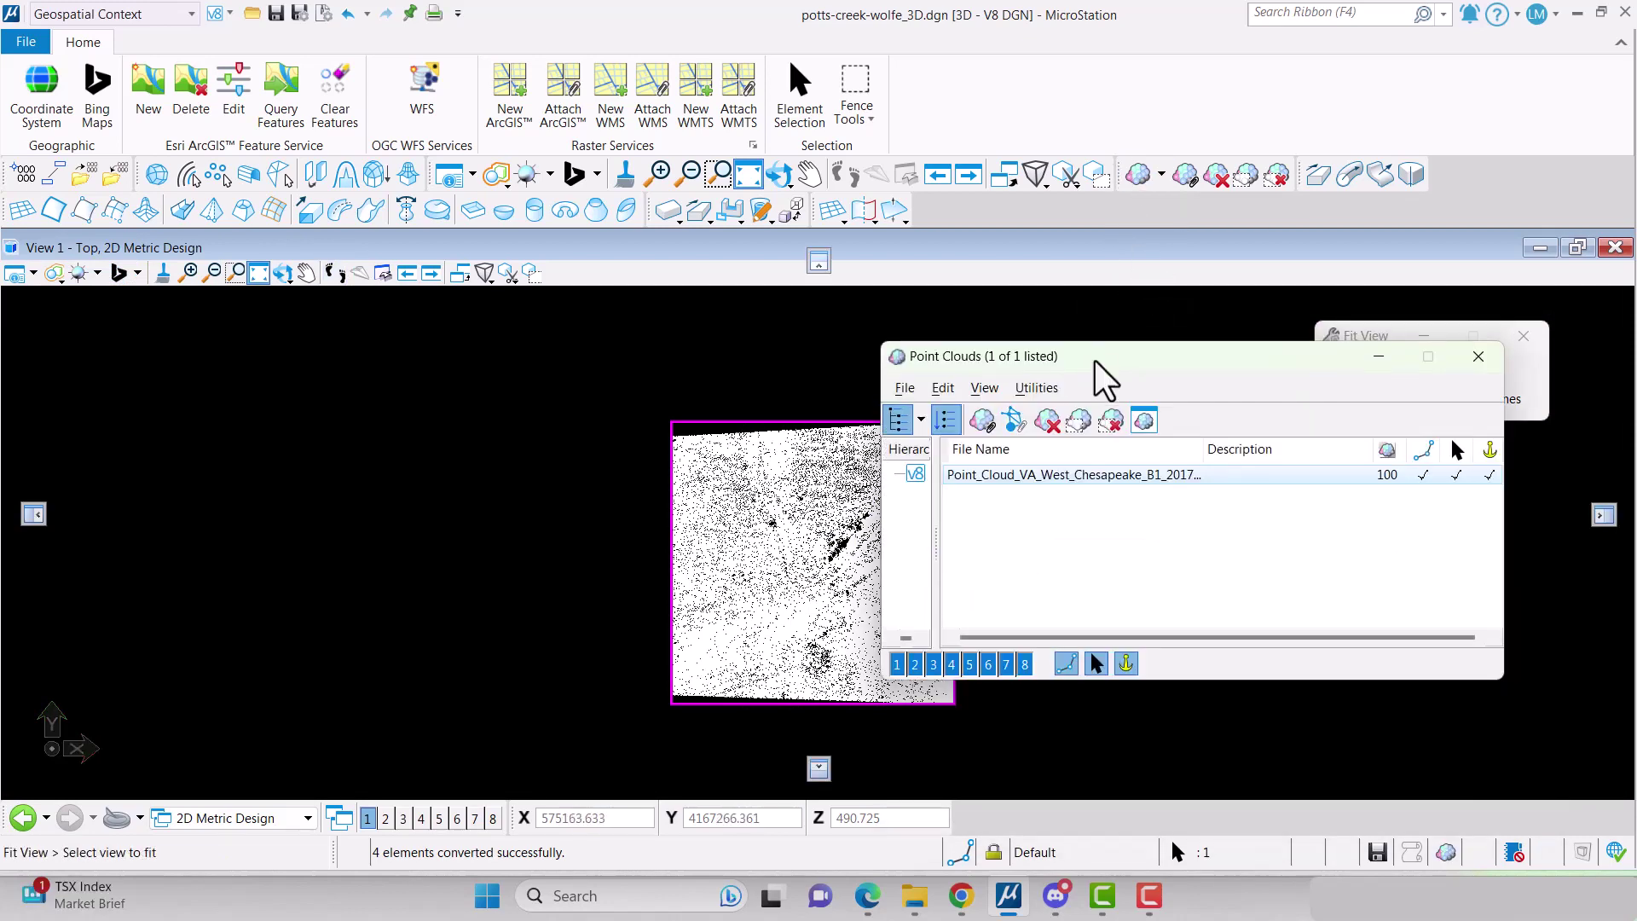
click(1058, 493)
Export the point cloud as an ASCII Files (*.xyz) file into Downloads.
click(905, 394)
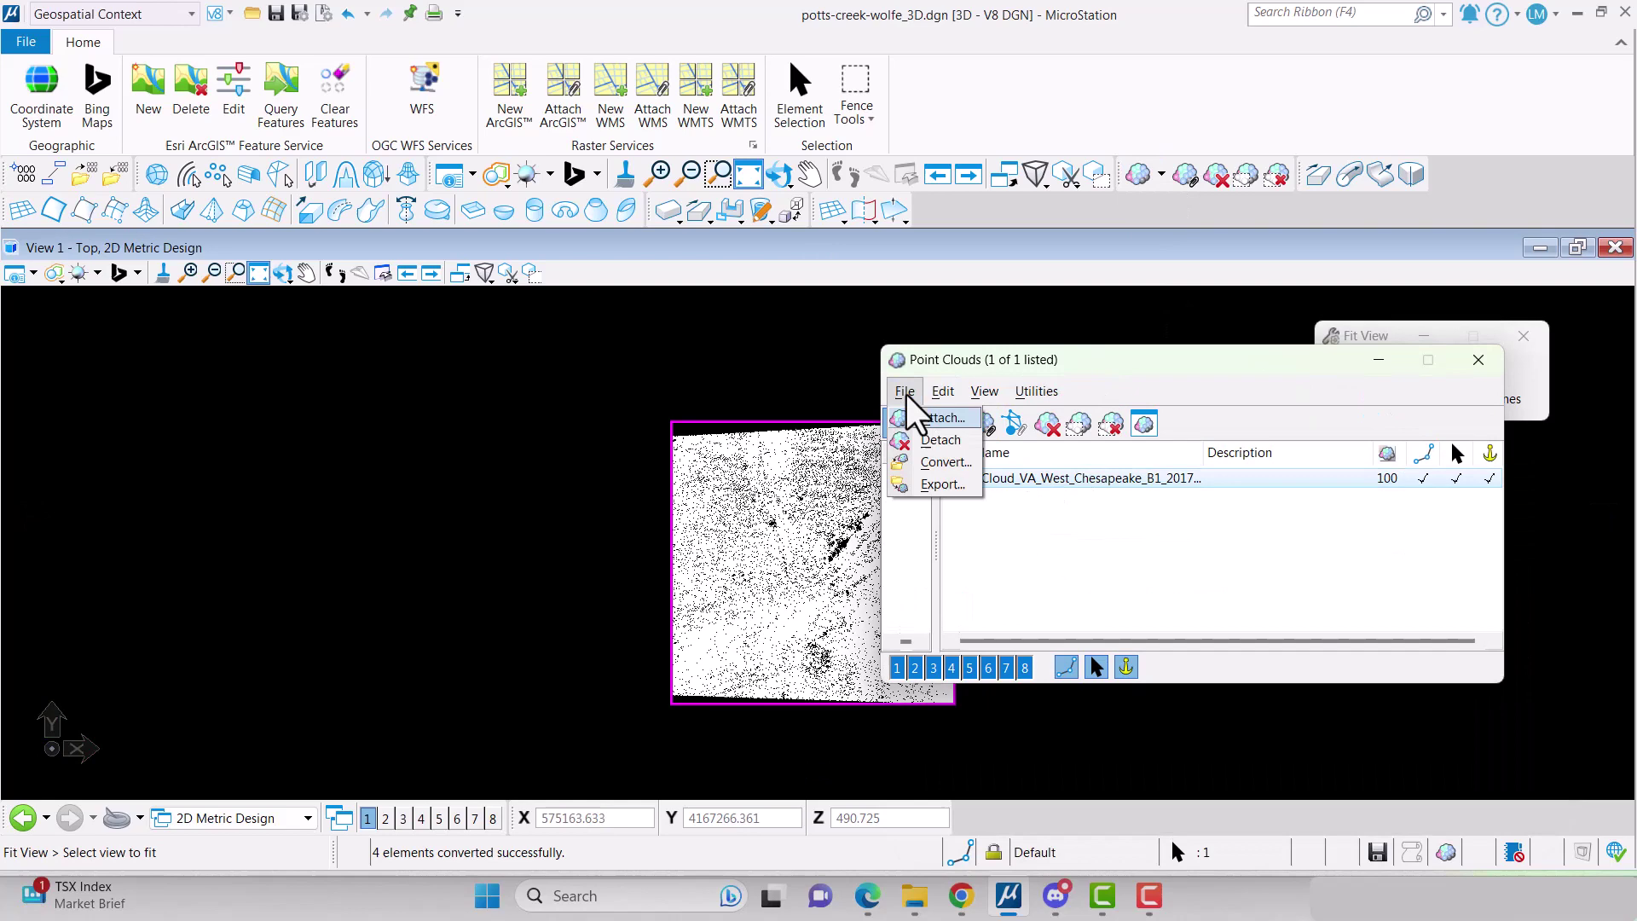
click(922, 488)
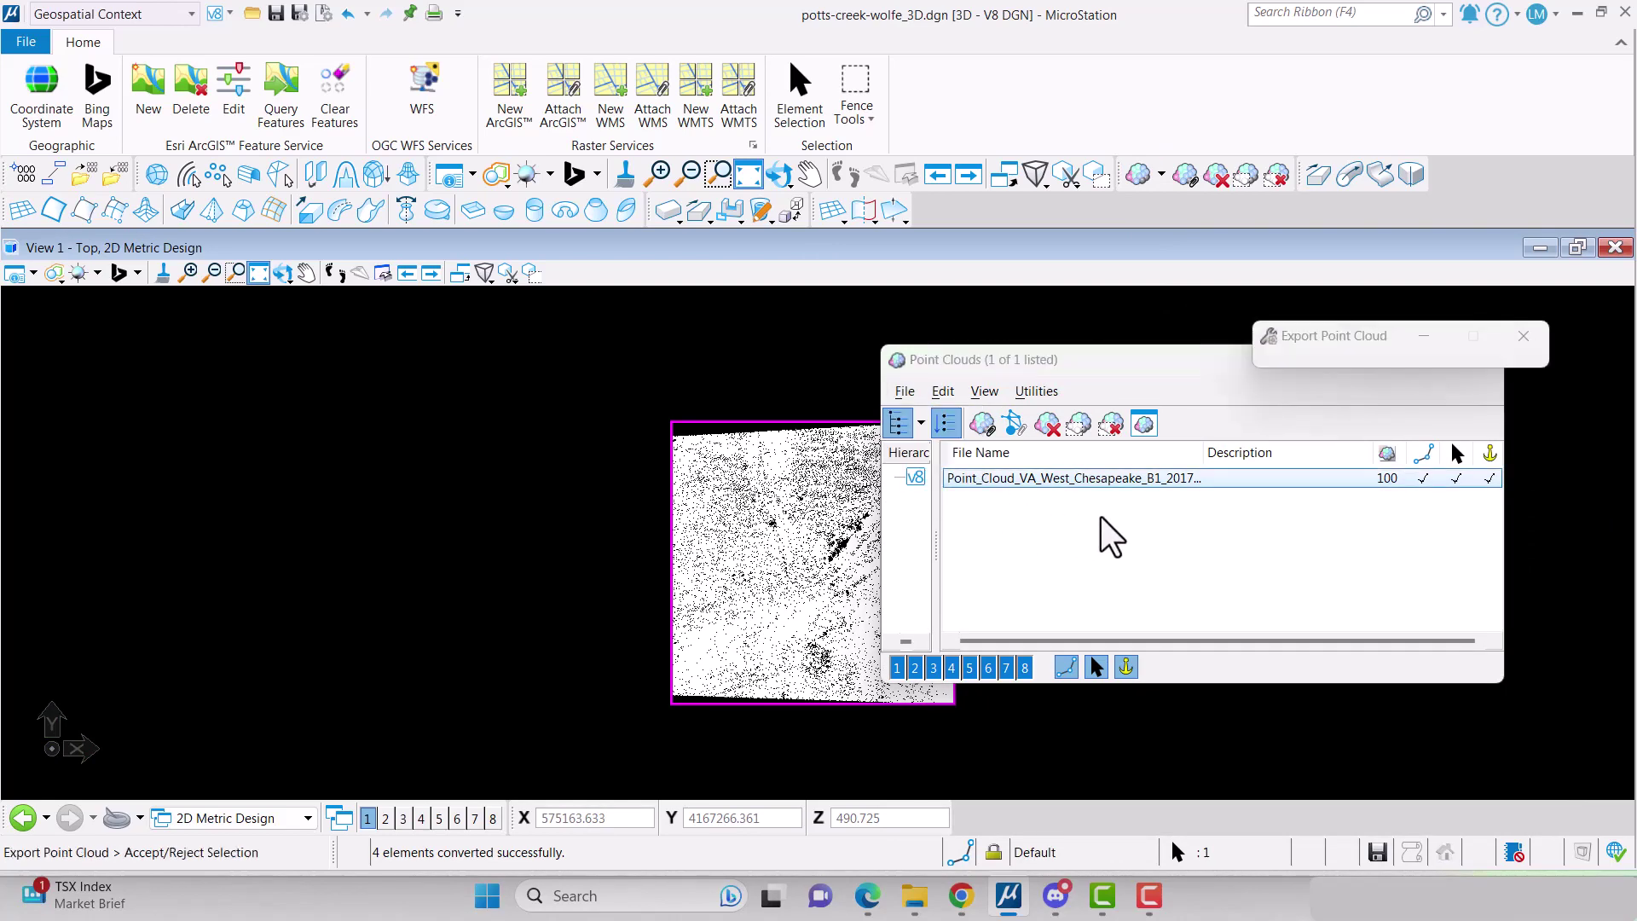
click(876, 295)
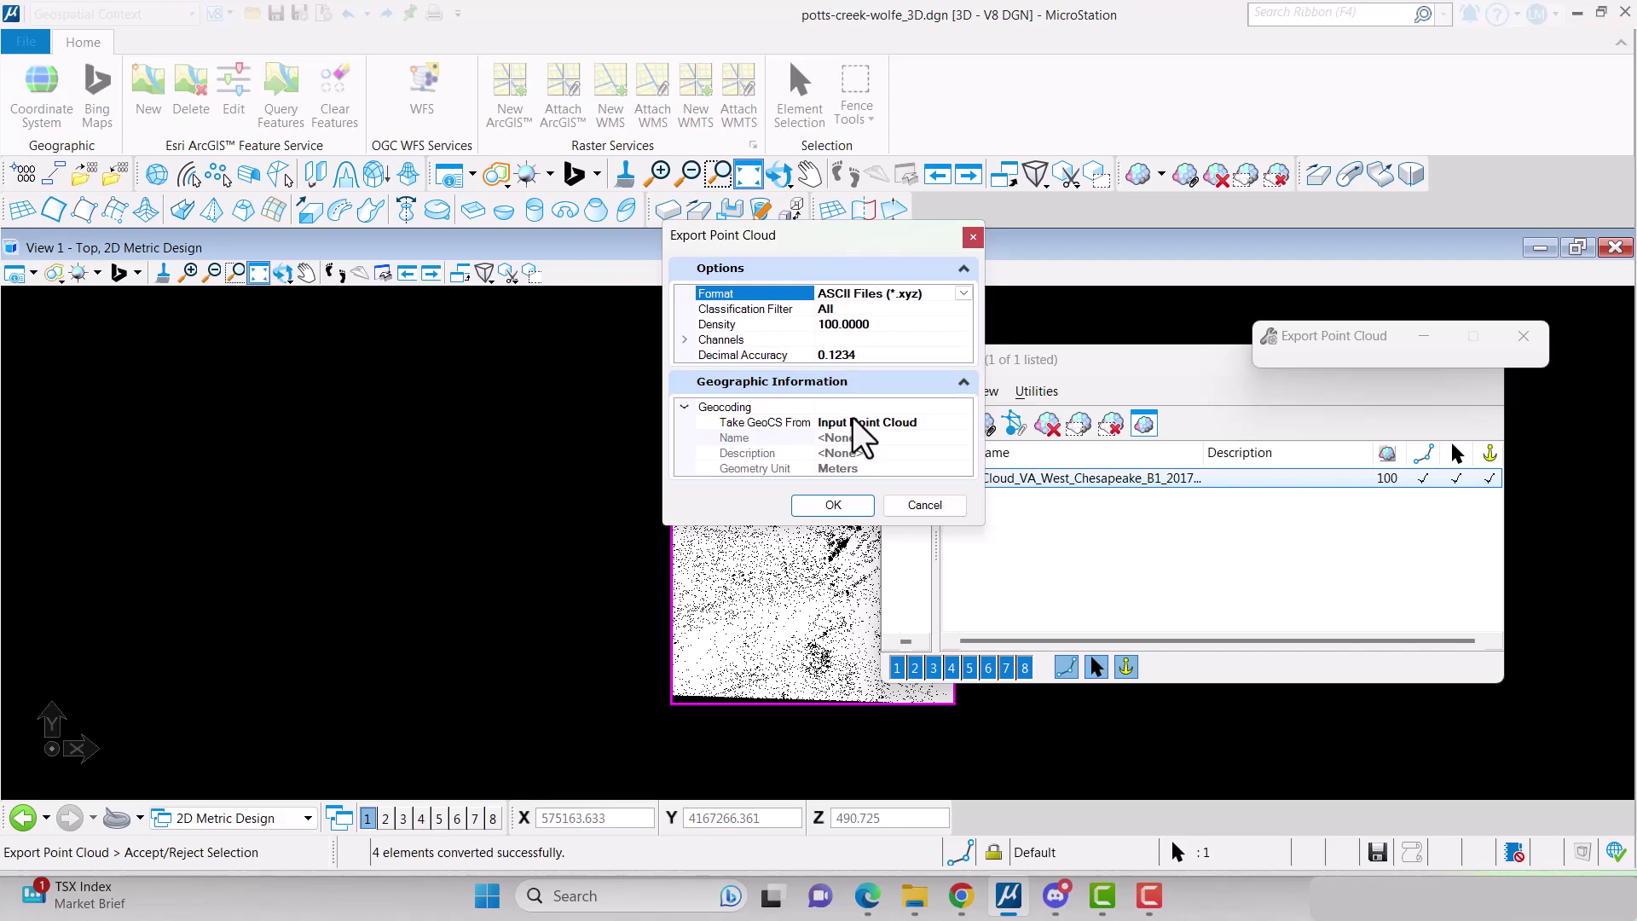
click(840, 507)
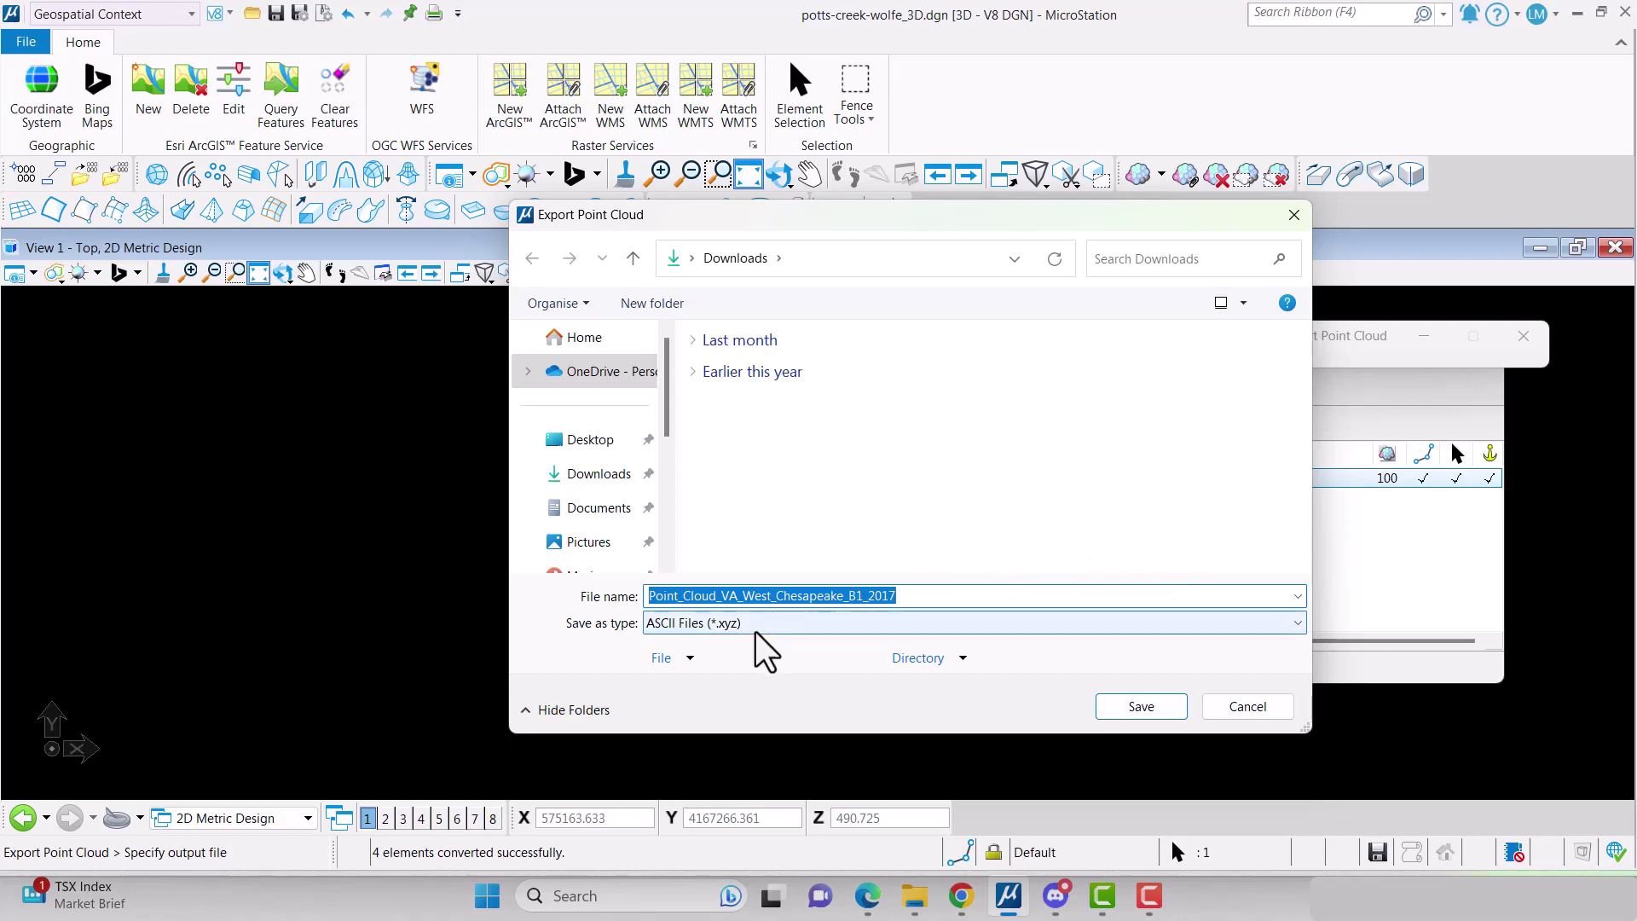
click(1132, 710)
Detach the point cloud from the drawing and close the open dialogs.
click(905, 391)
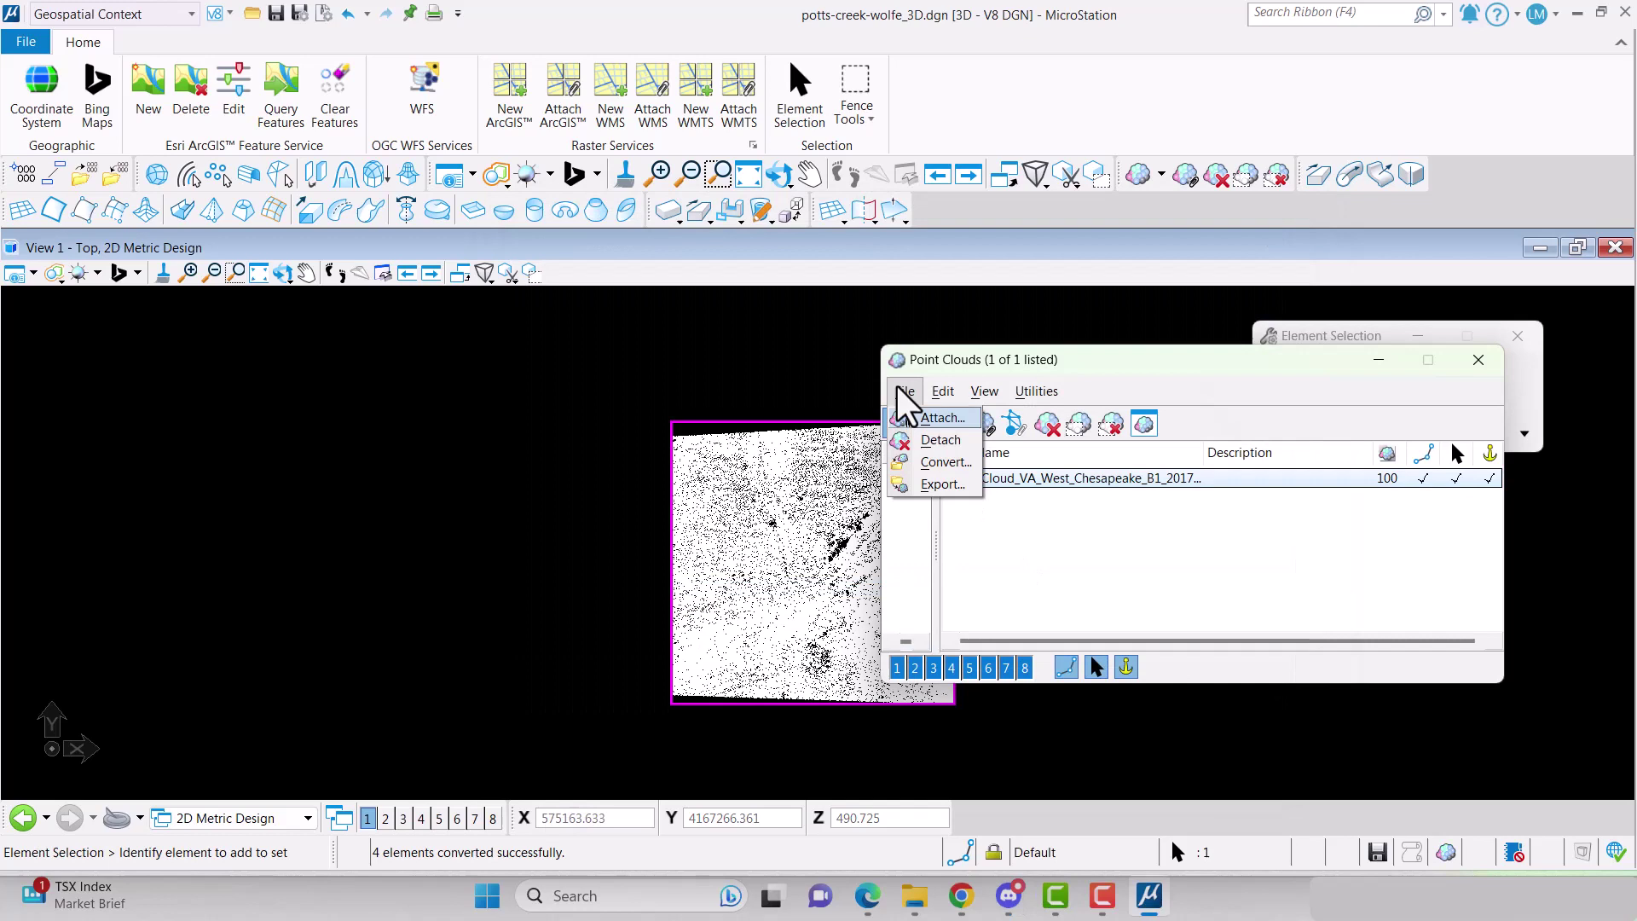
click(921, 436)
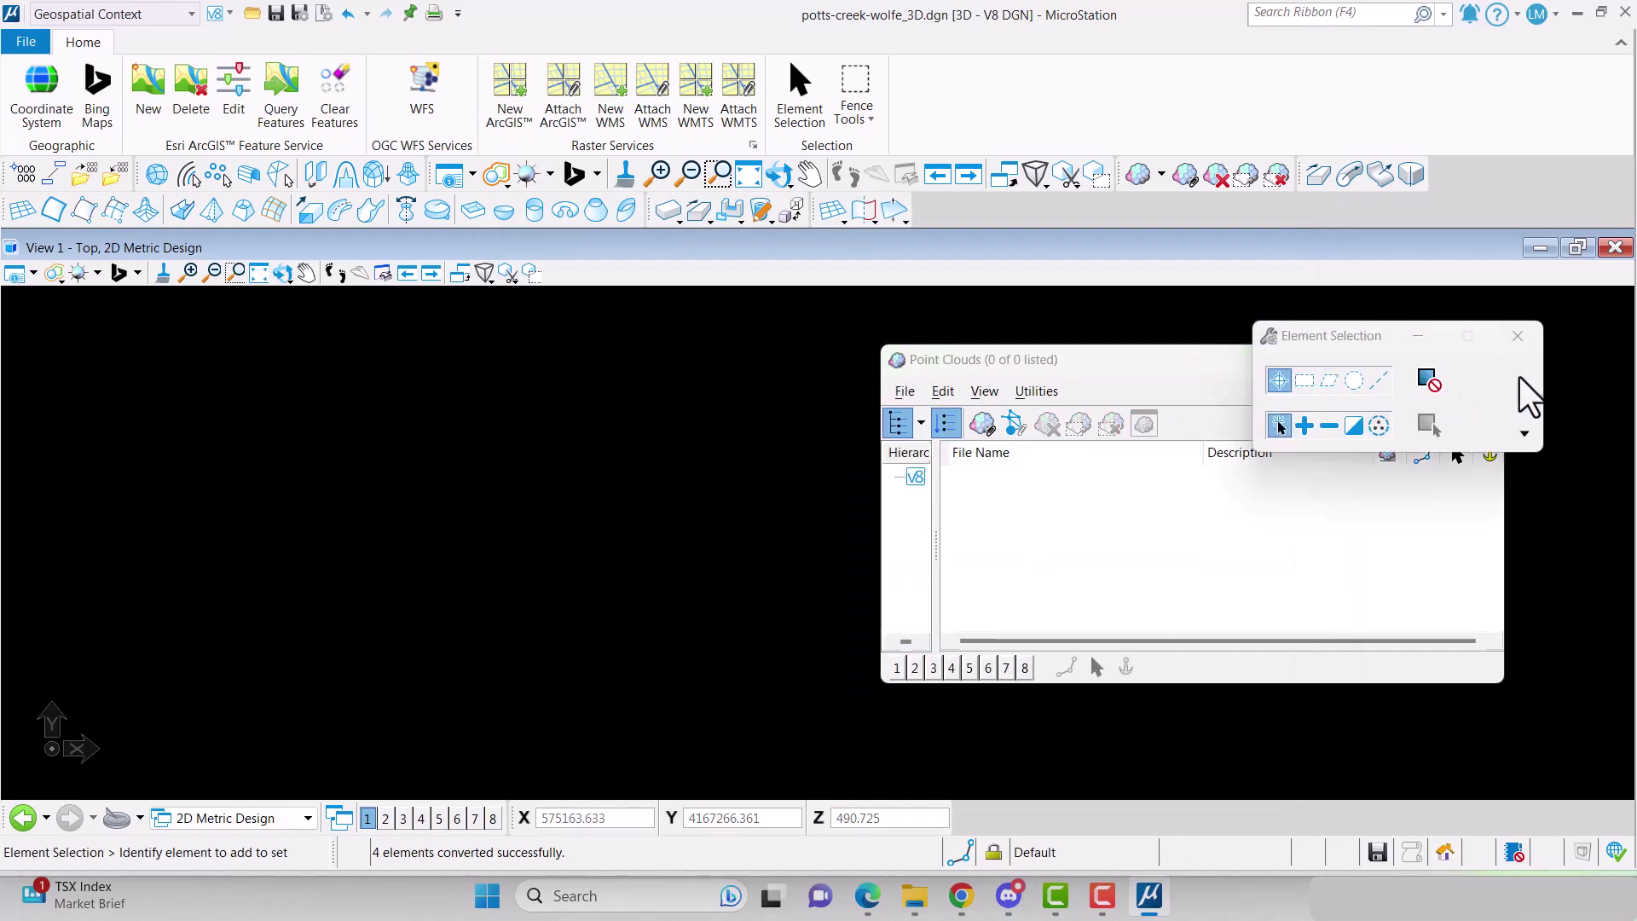
click(1516, 336)
click(1480, 361)
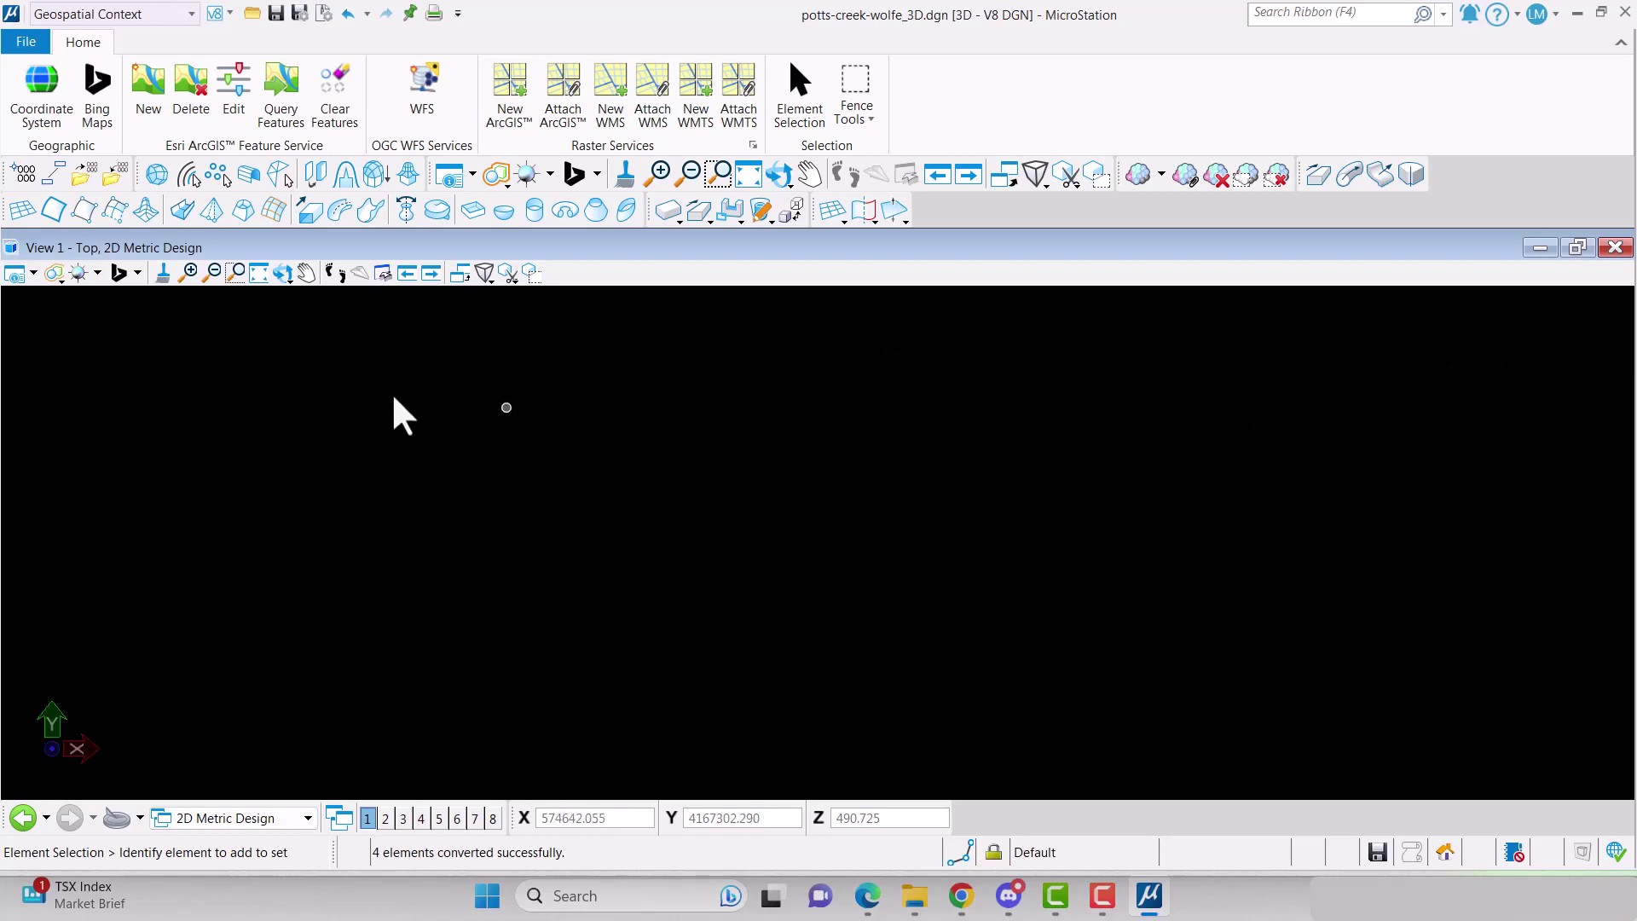
Import Point_Cloud_VA_West_Chesapeake_B1_2017.xyz from Downloads as X Y Z point elements in View 1.
click(85, 203)
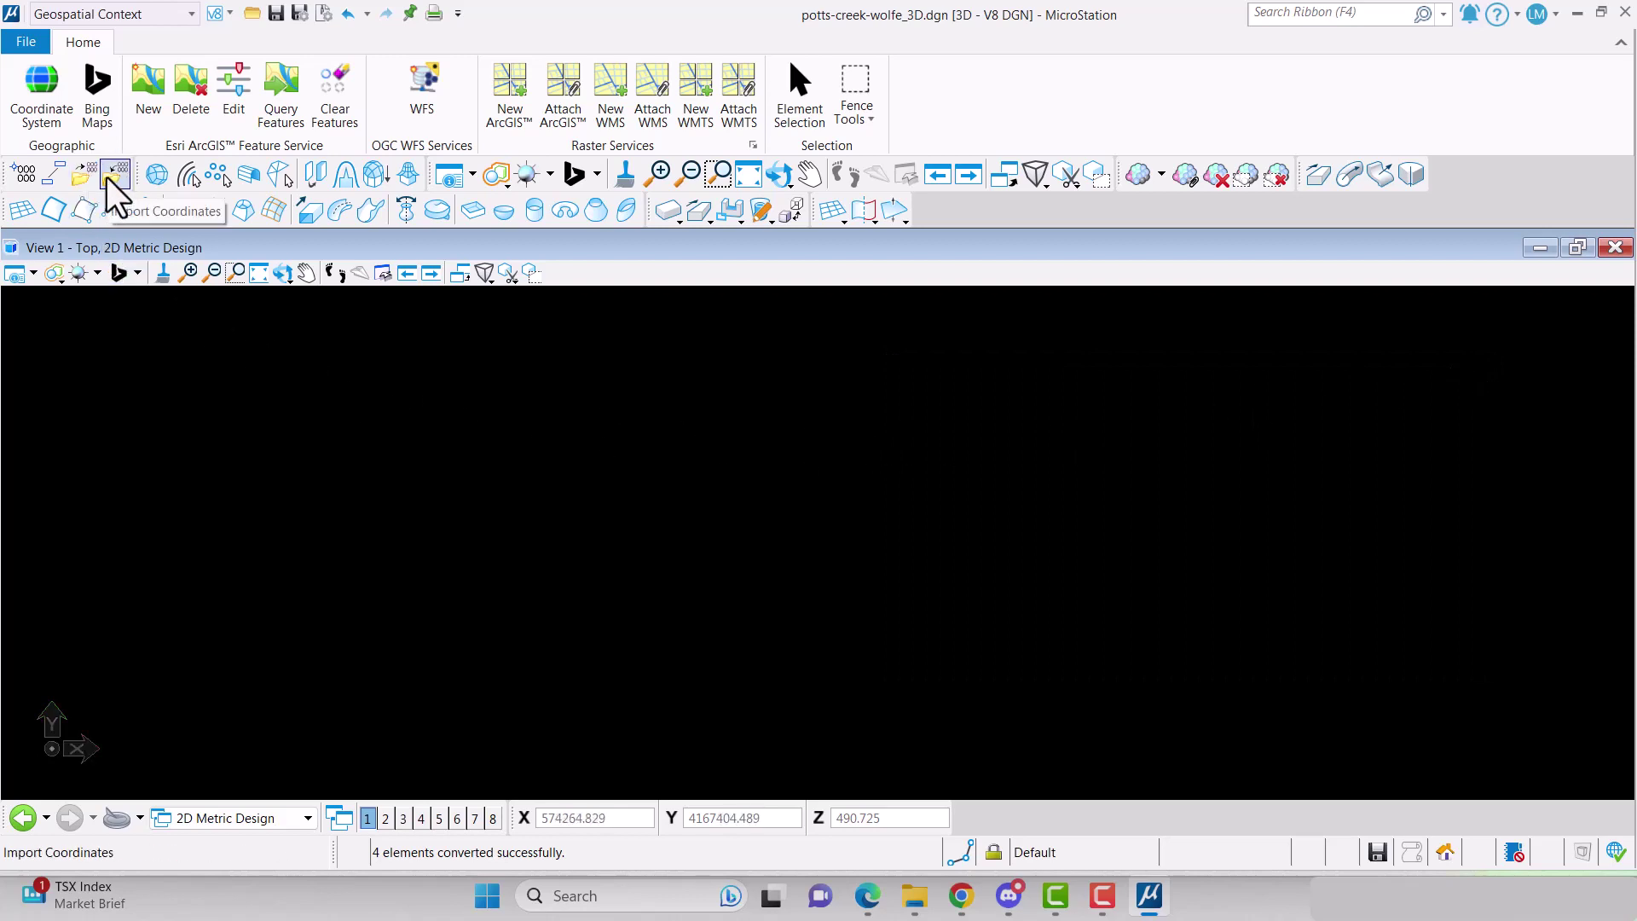
click(108, 177)
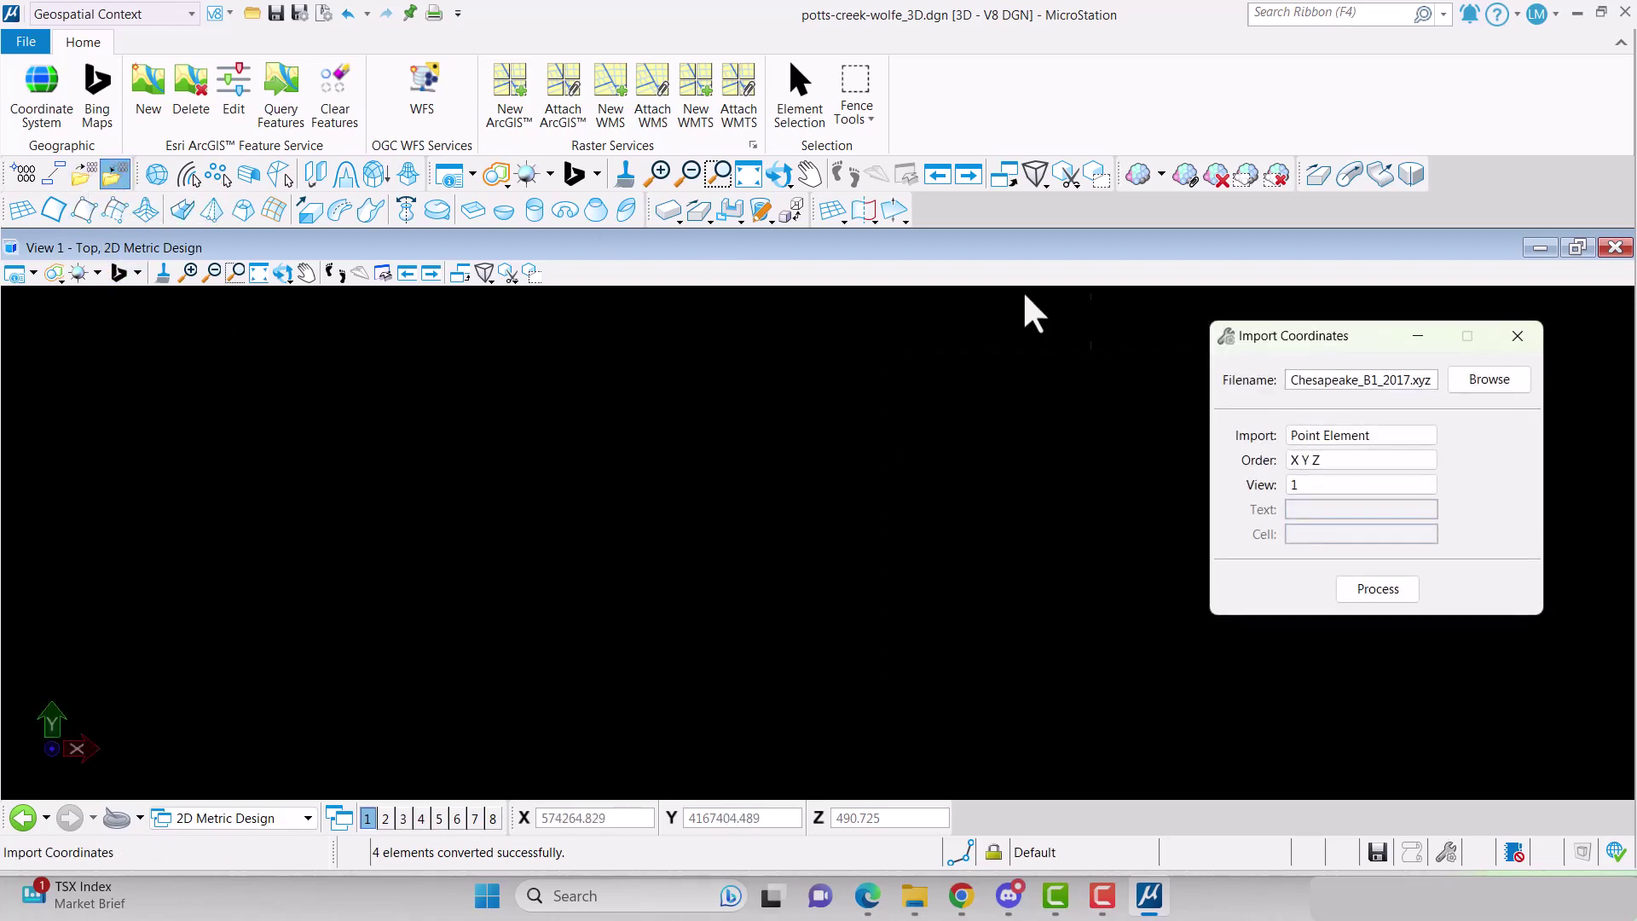
click(1485, 380)
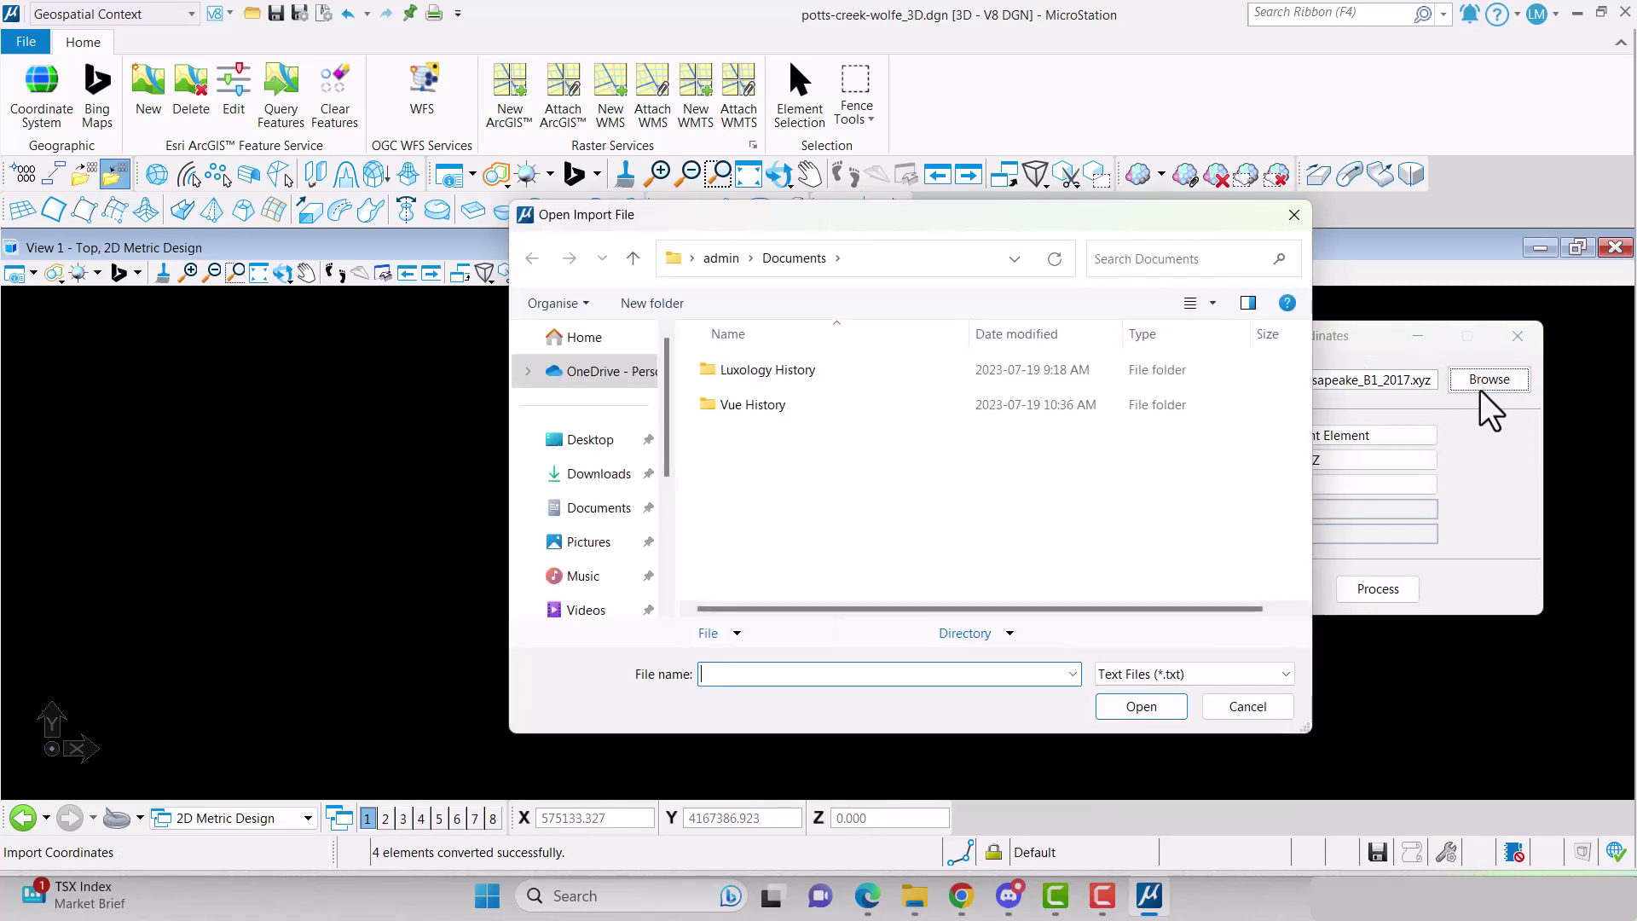
click(590, 482)
click(1179, 673)
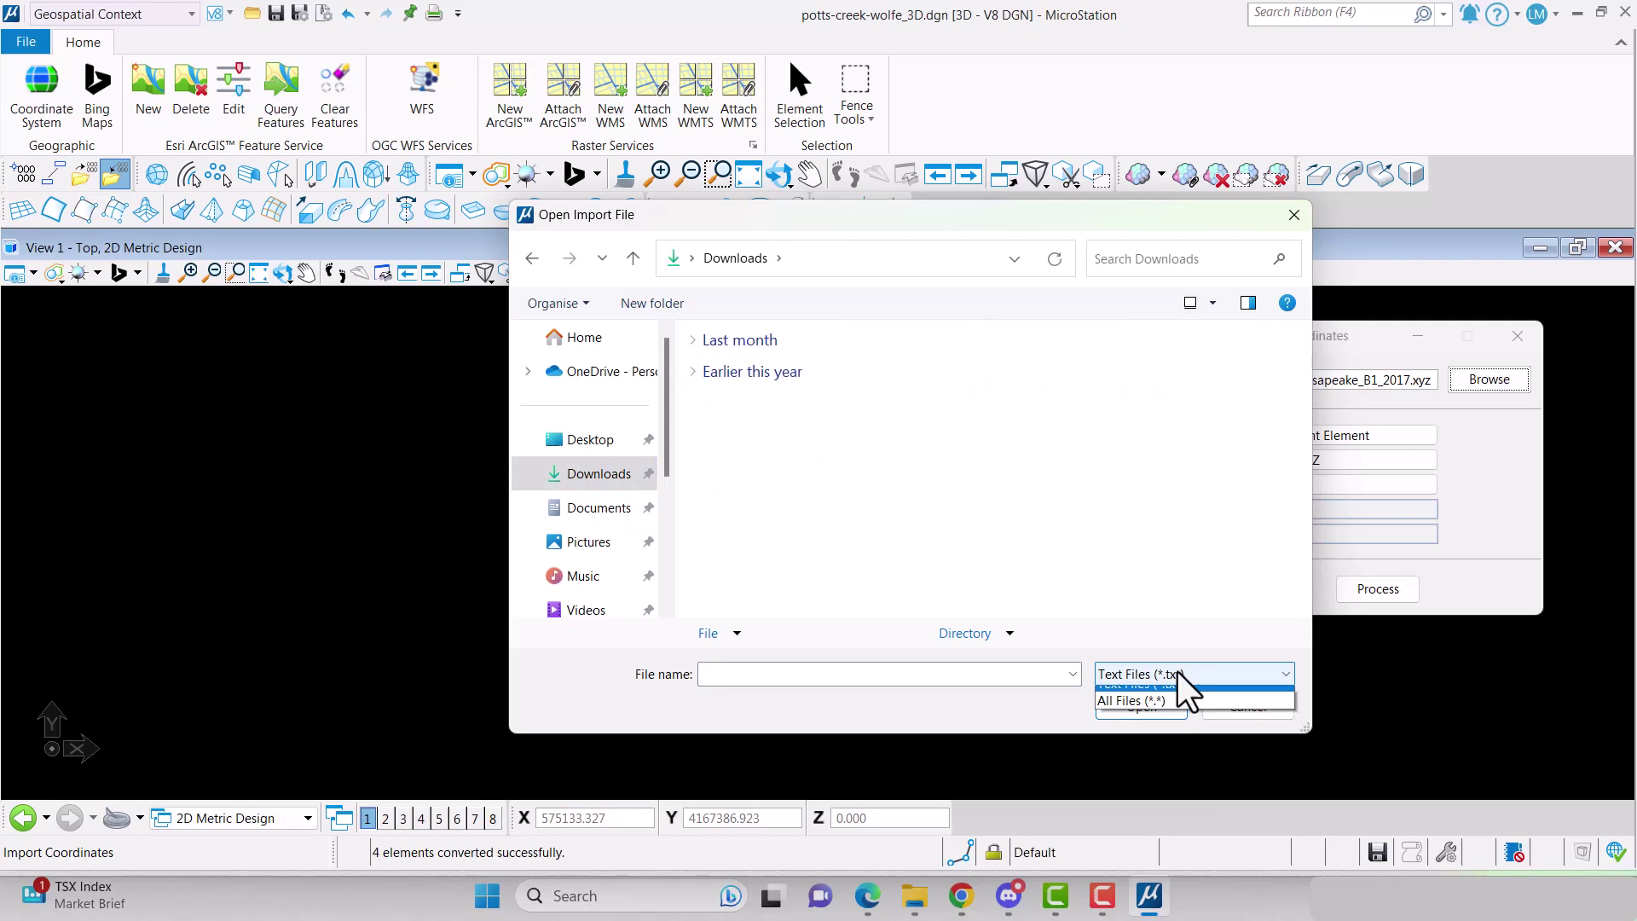
click(1138, 711)
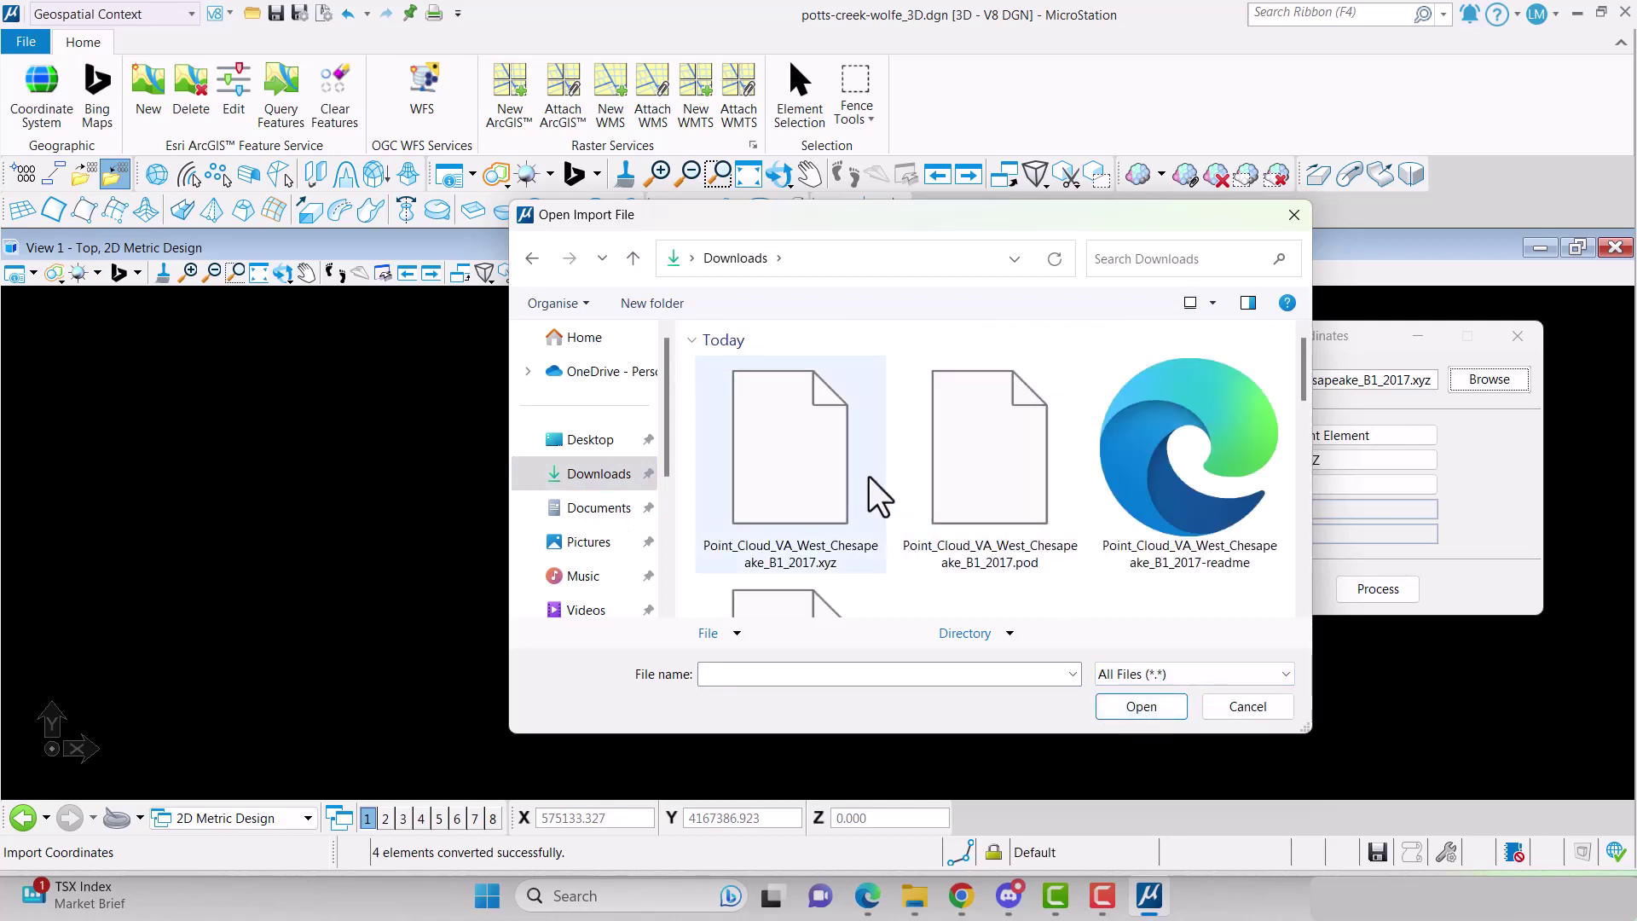
click(797, 462)
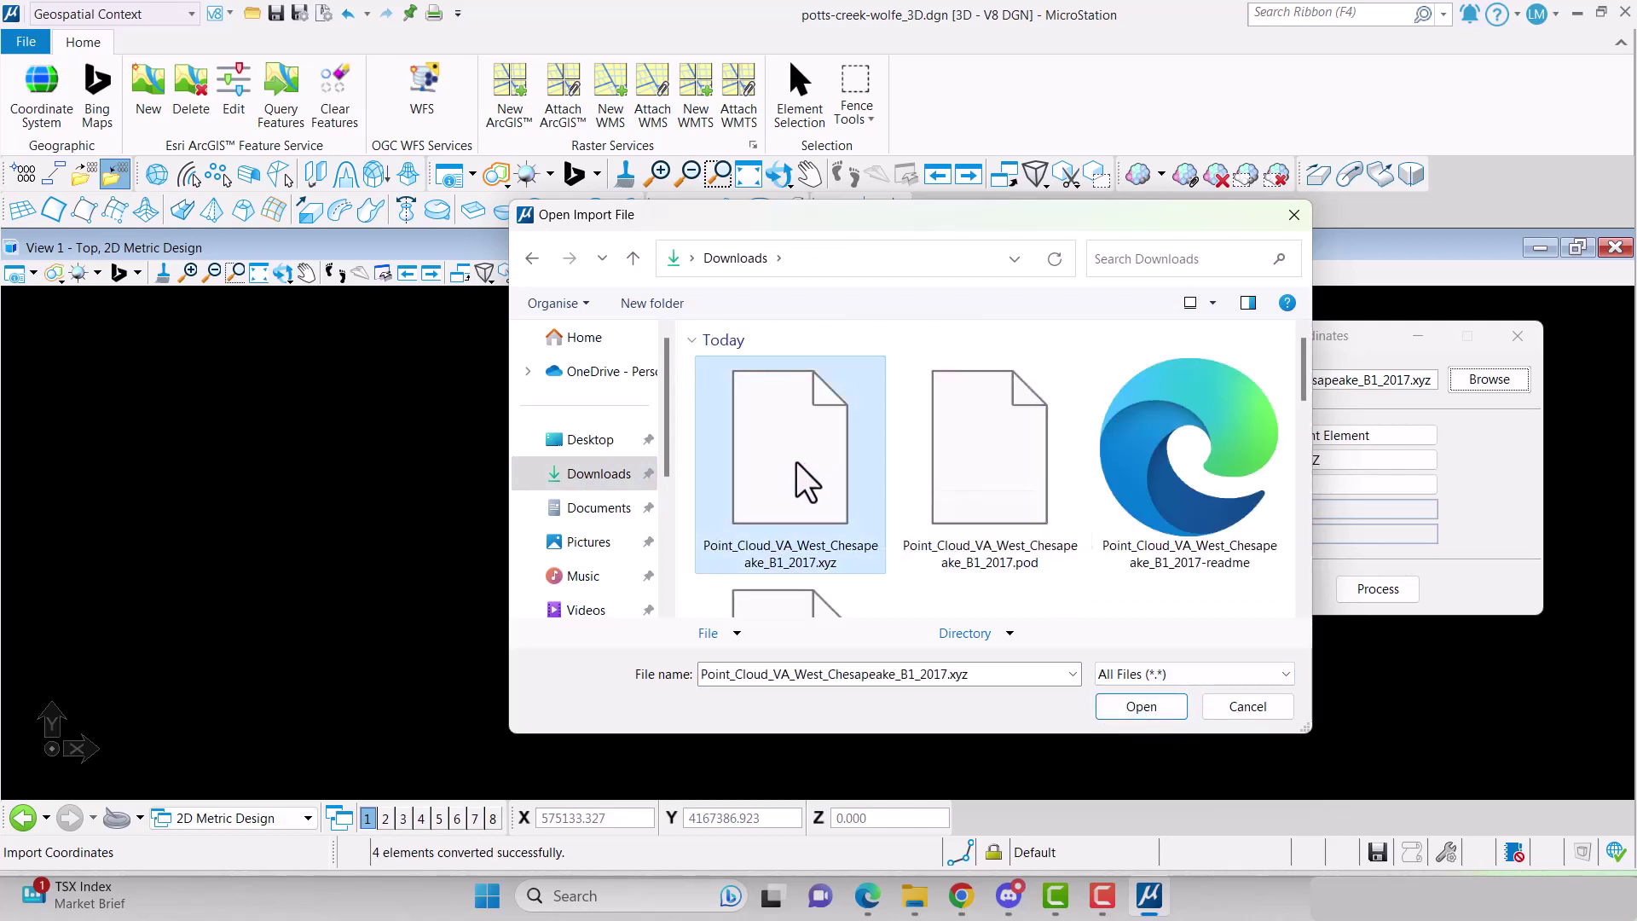
click(1141, 707)
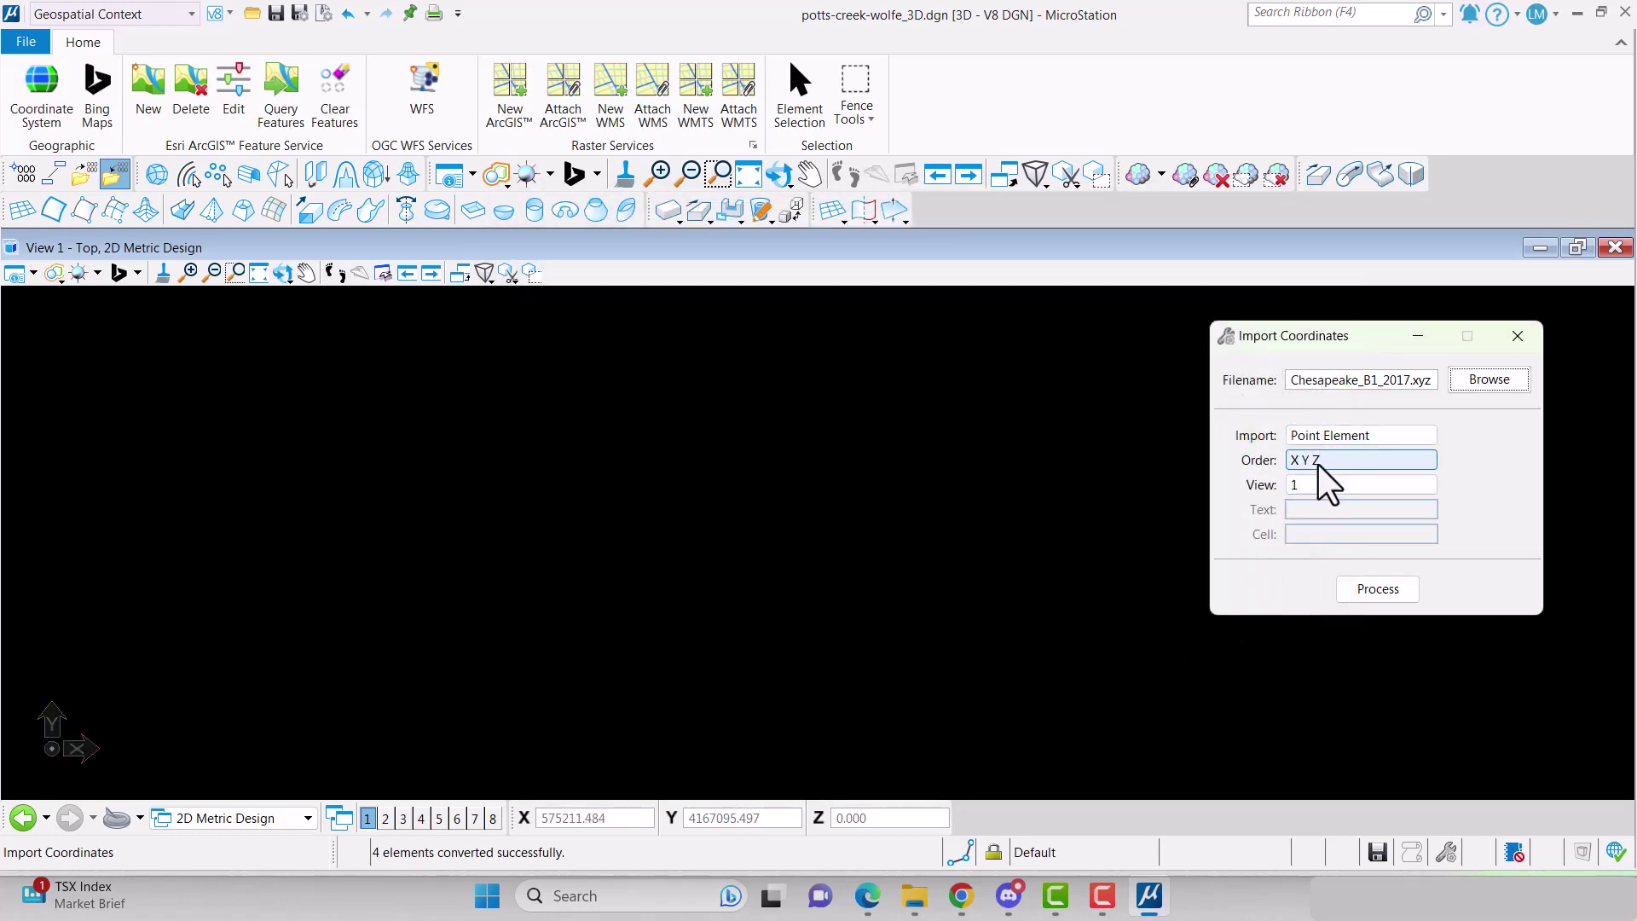
click(1389, 586)
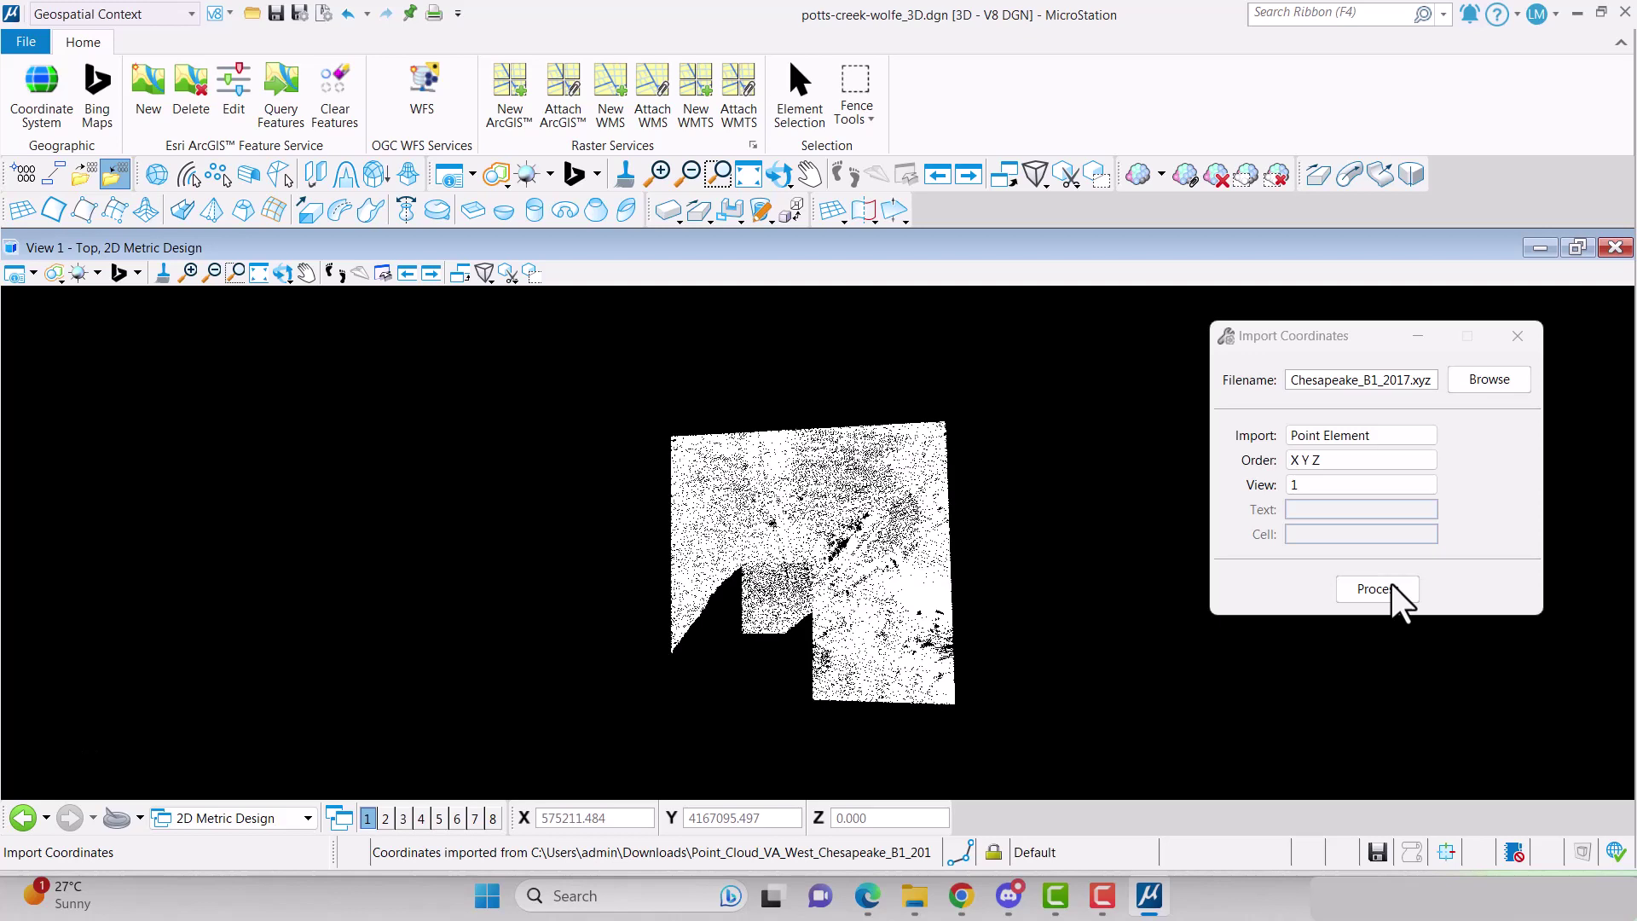
Build a Global Z mesh, keeping all triangles, from a box drawn around every imported point.
click(216, 181)
click(620, 397)
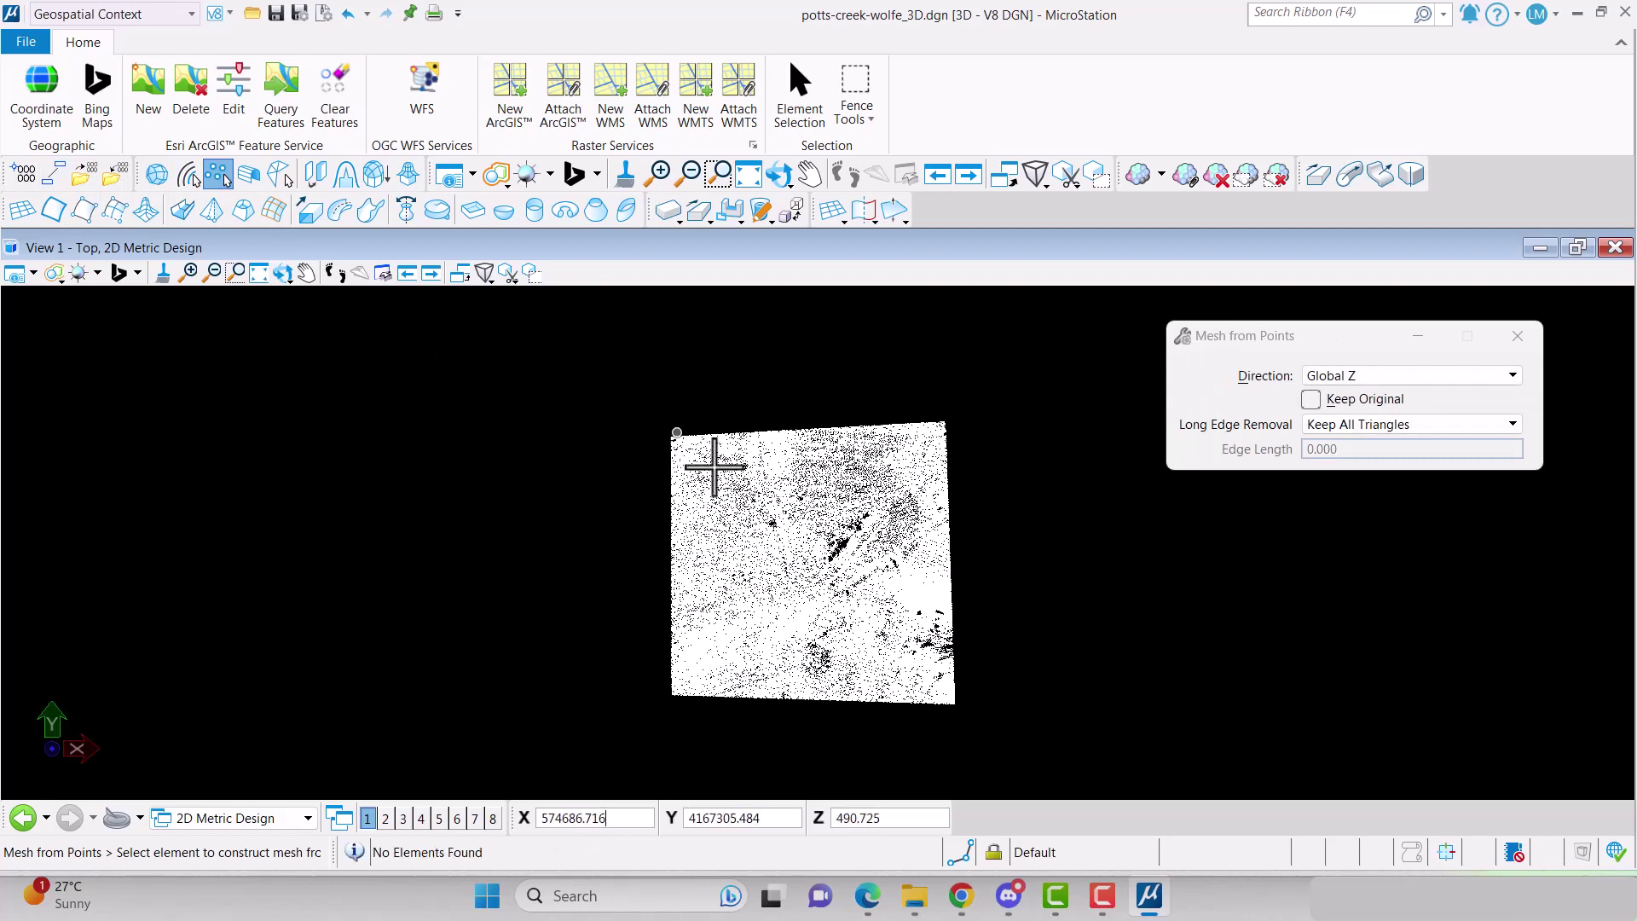
click(971, 726)
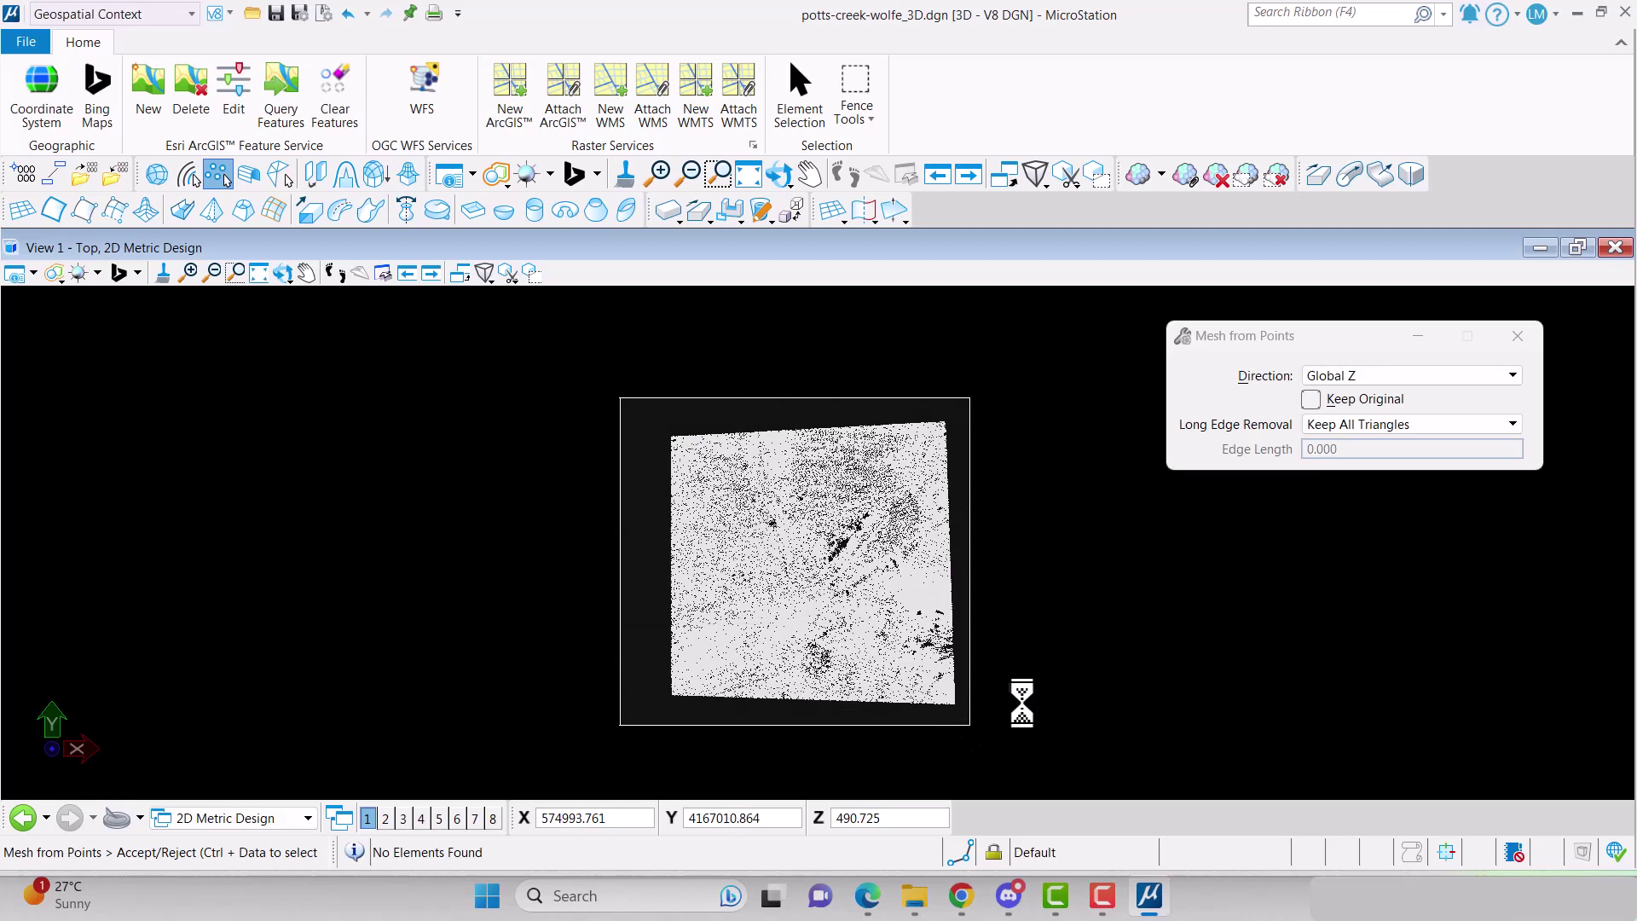
click(1021, 704)
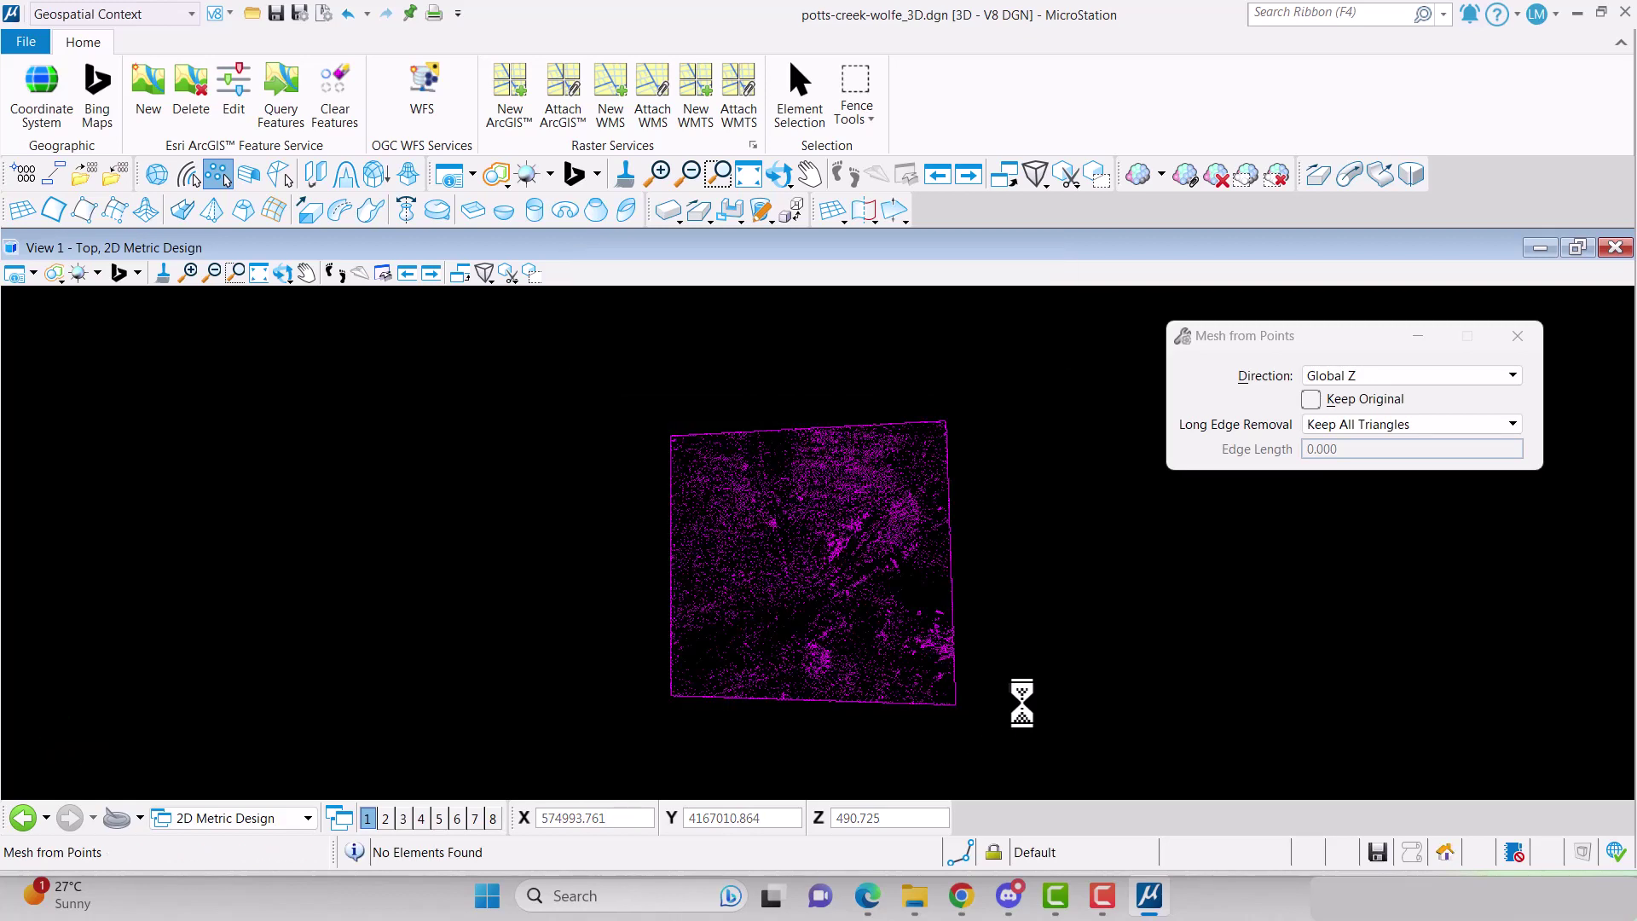
Set View 1's display style to Smooth:Modeling.
click(16, 274)
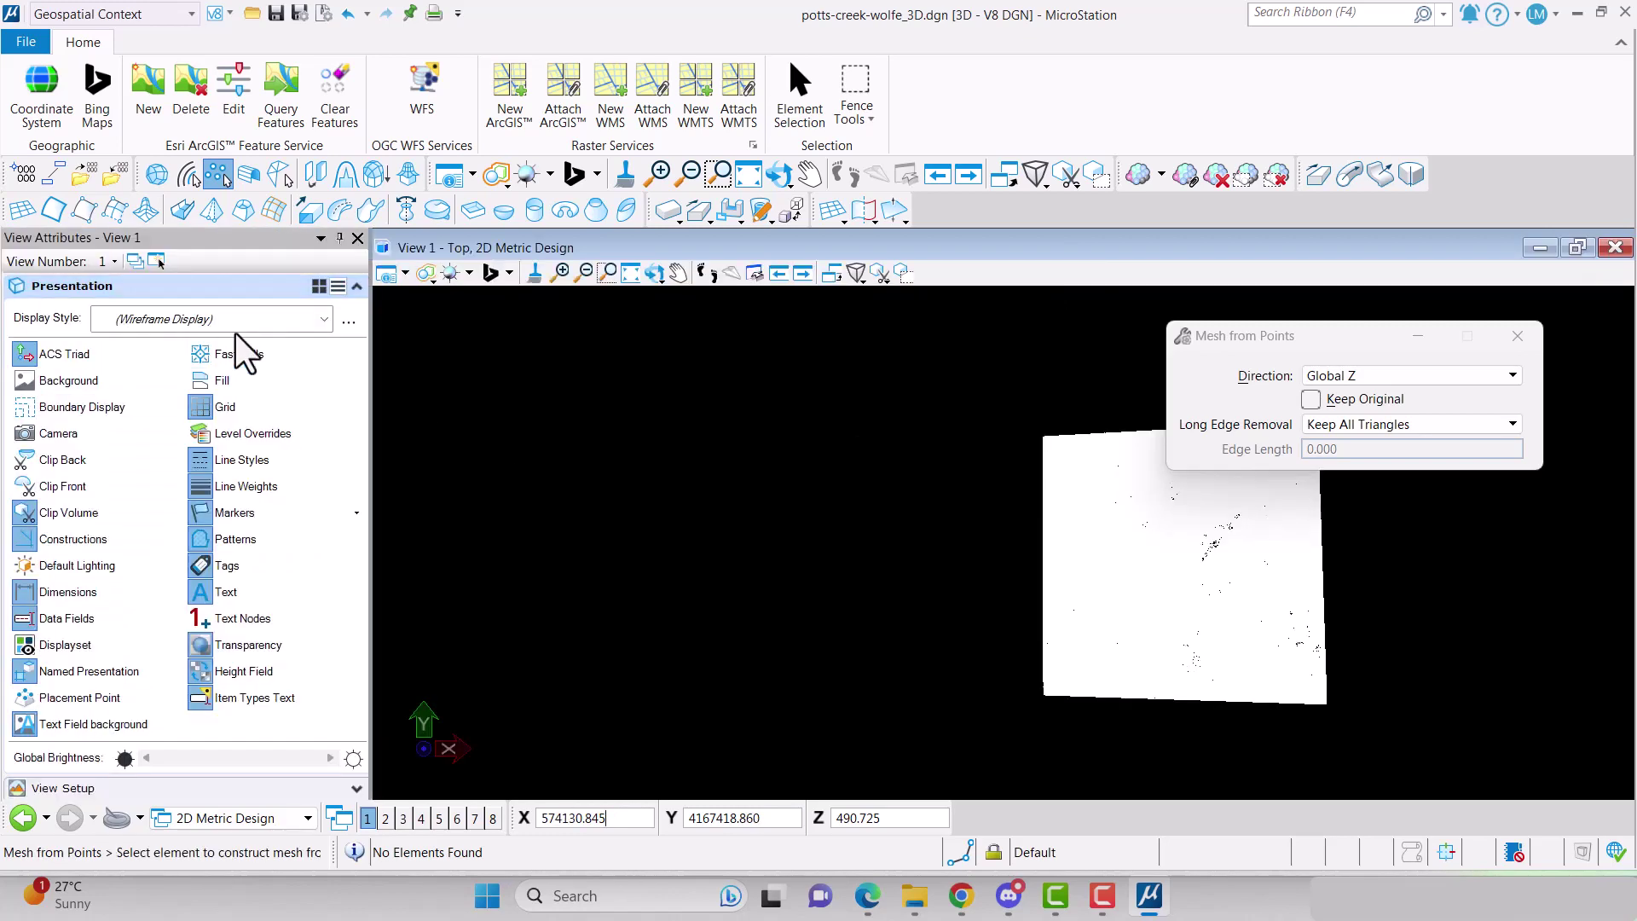
click(325, 319)
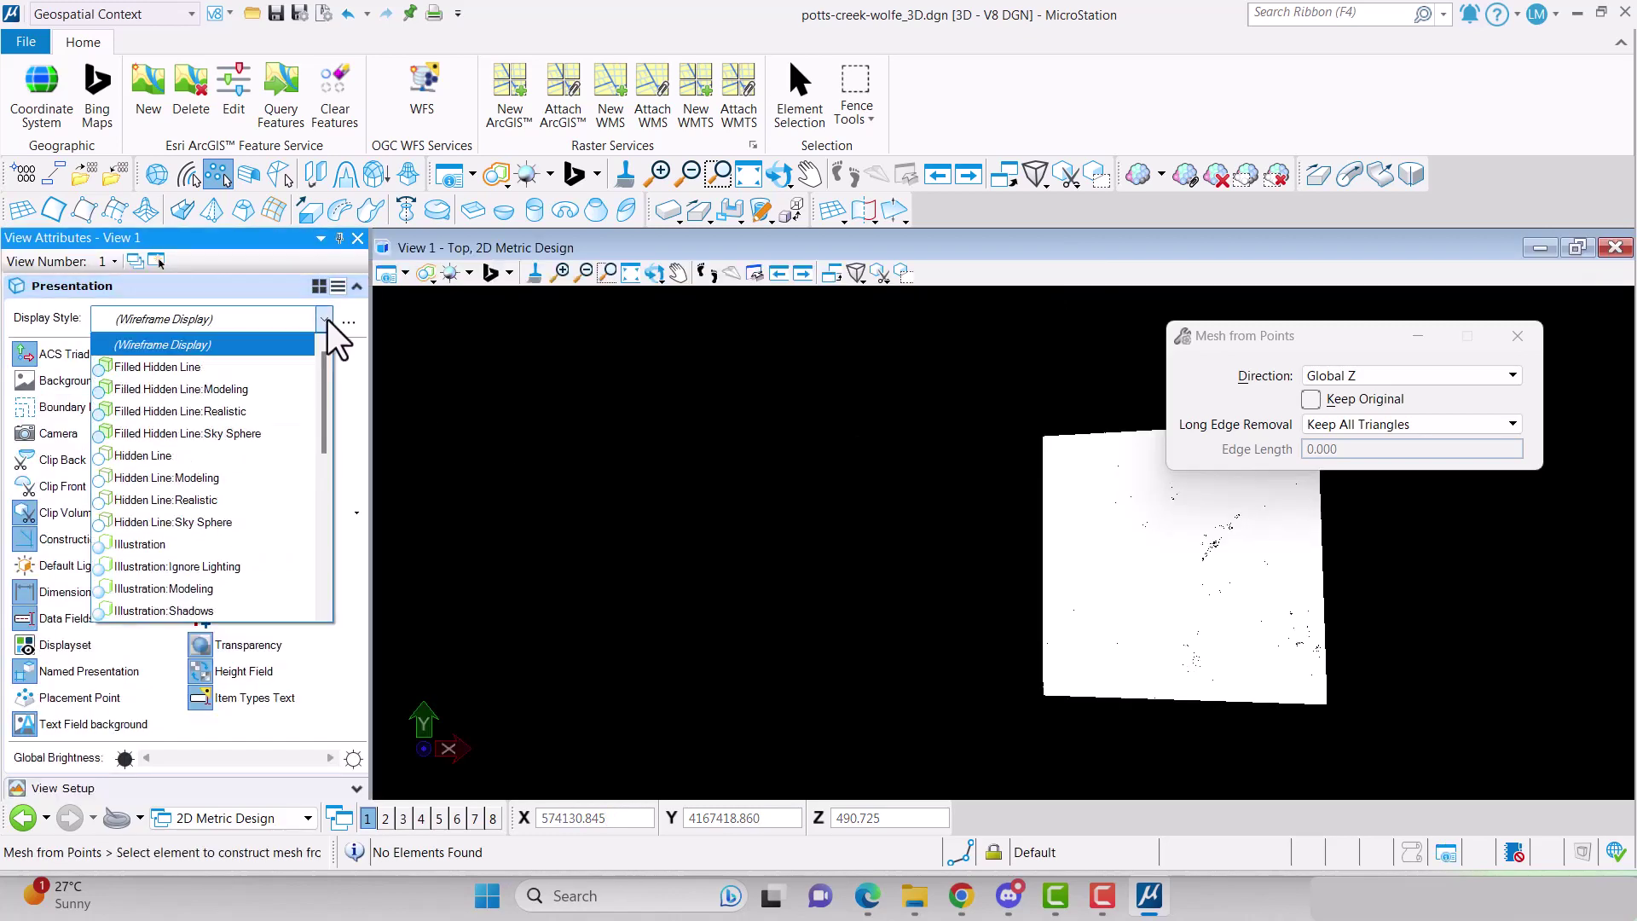
scroll(248, 438, down, 2)
scroll(247, 438, down, 1)
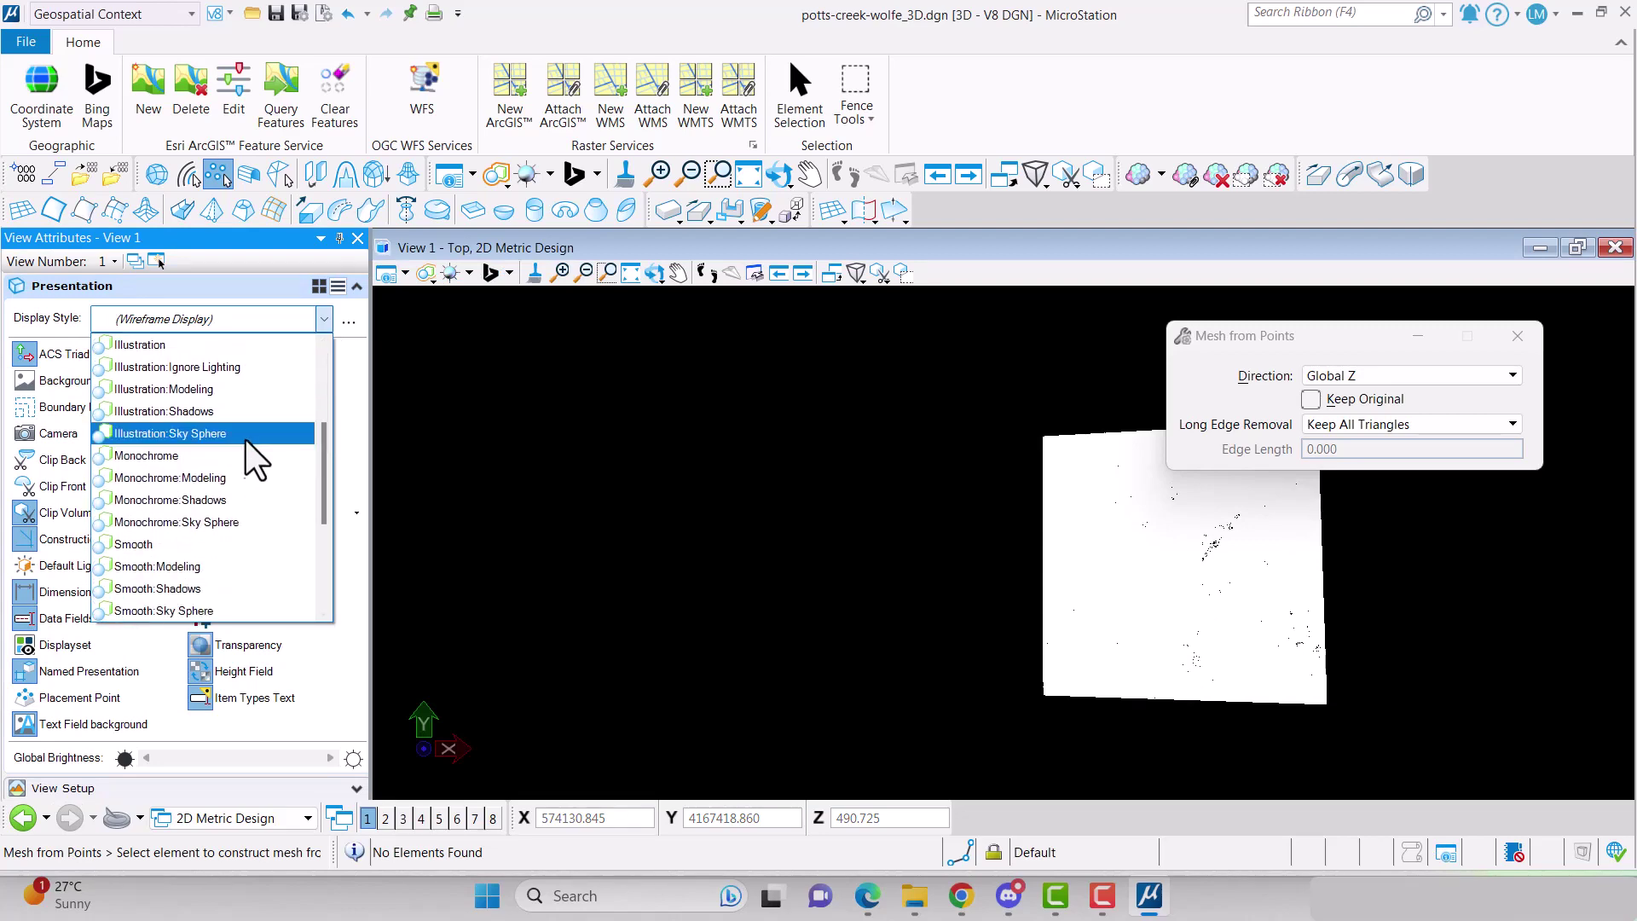
click(208, 569)
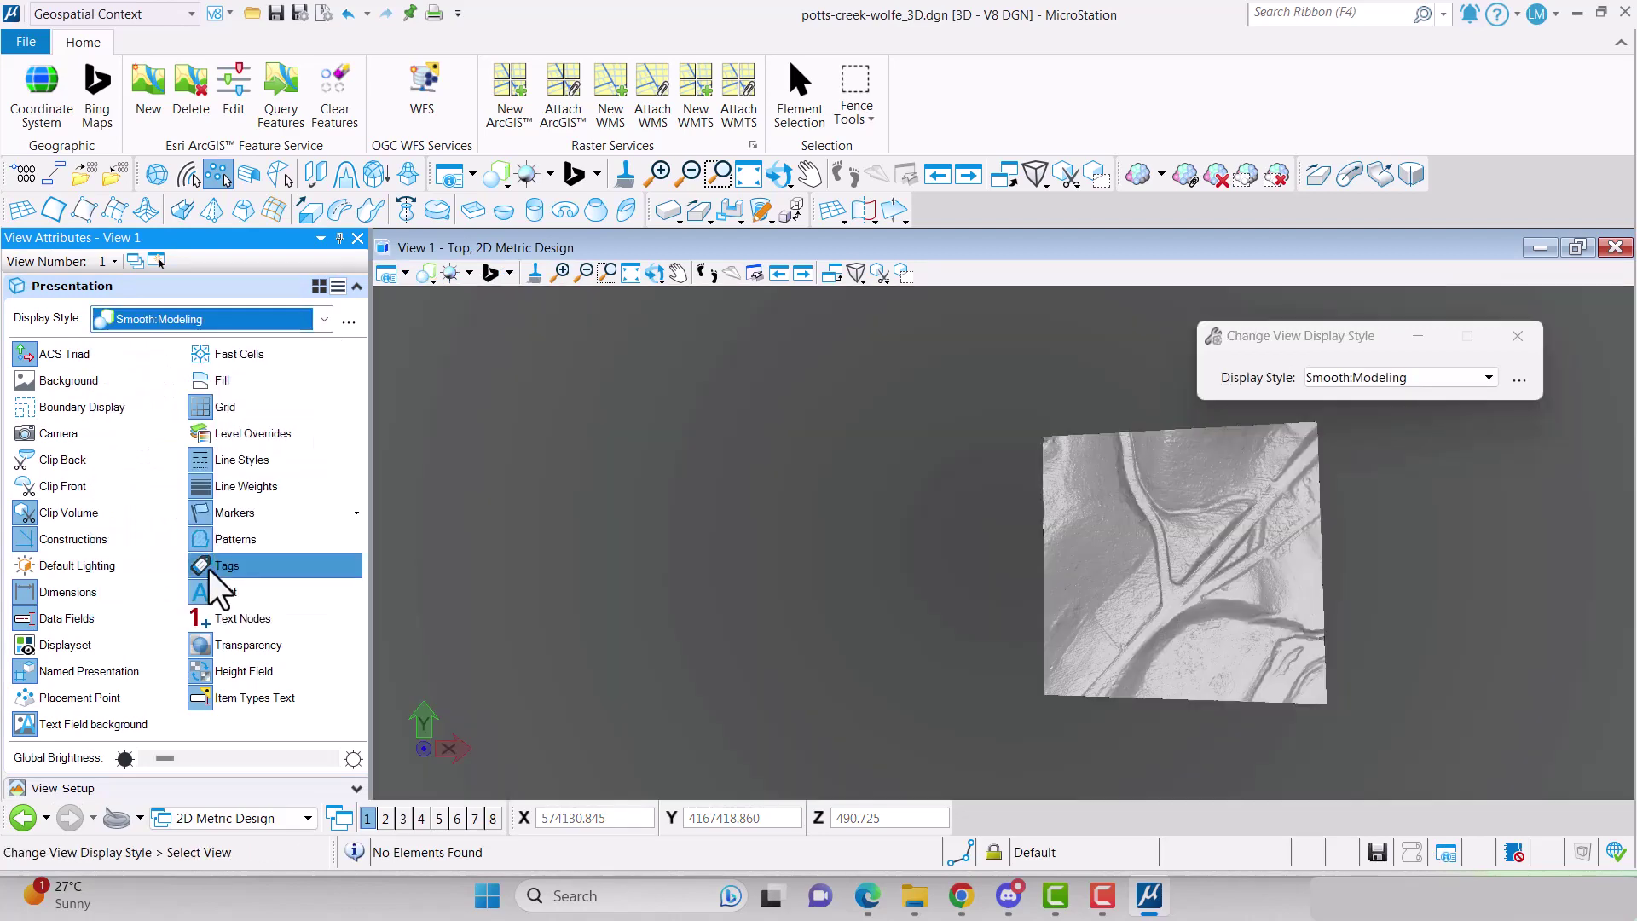
Briefly rotate the view, then fit the whole terrain mesh to fill it.
click(654, 273)
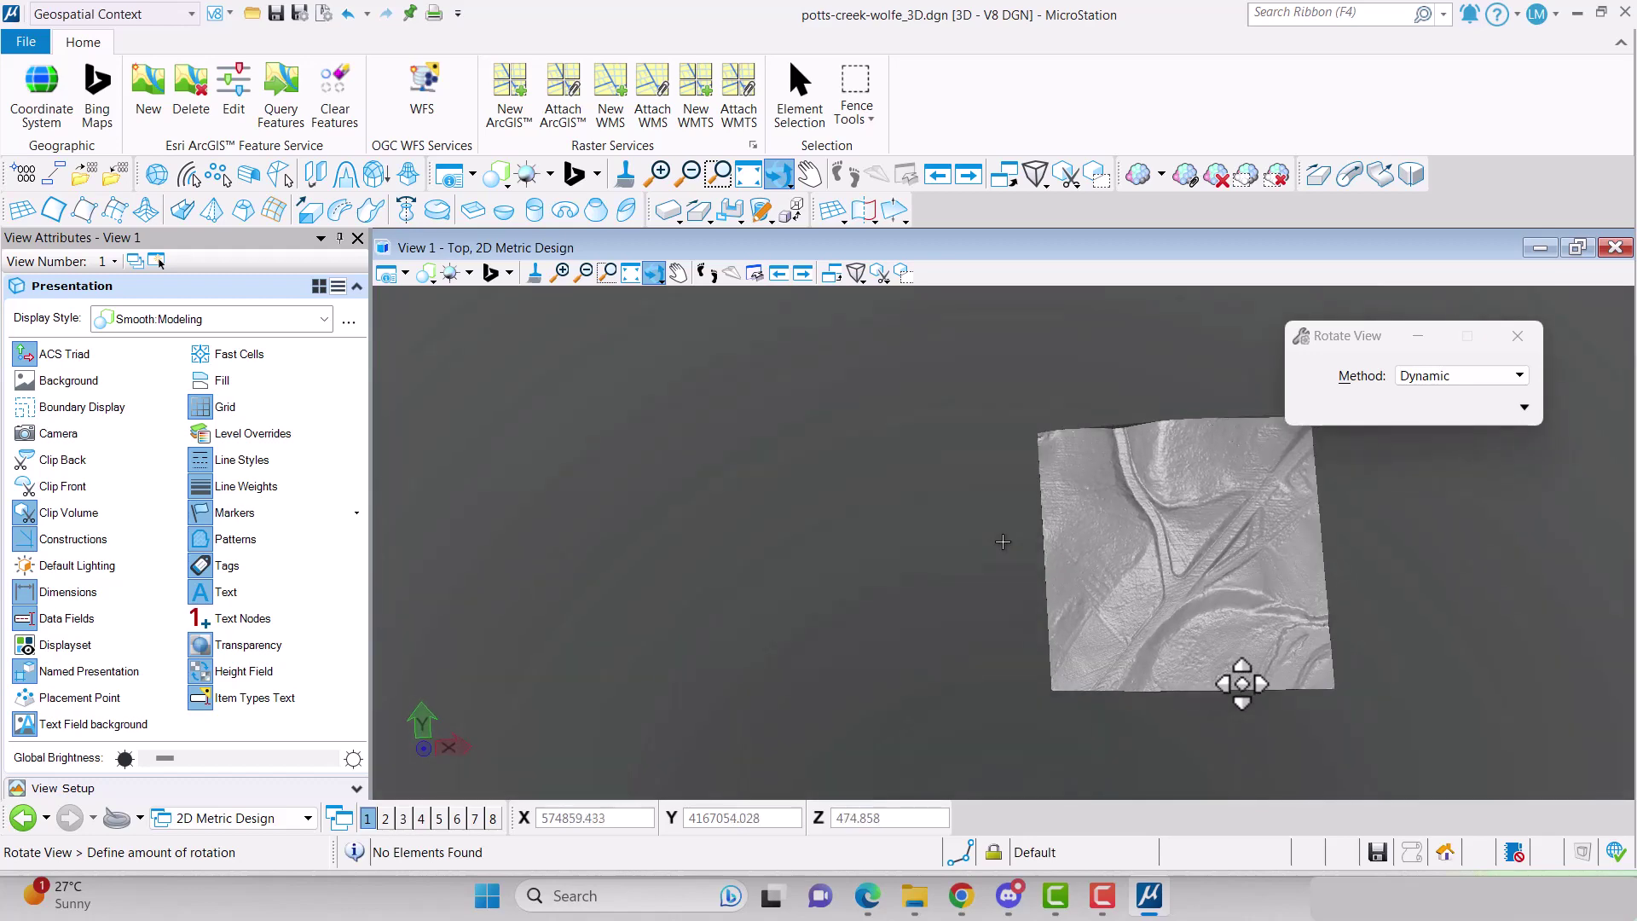
click(1228, 716)
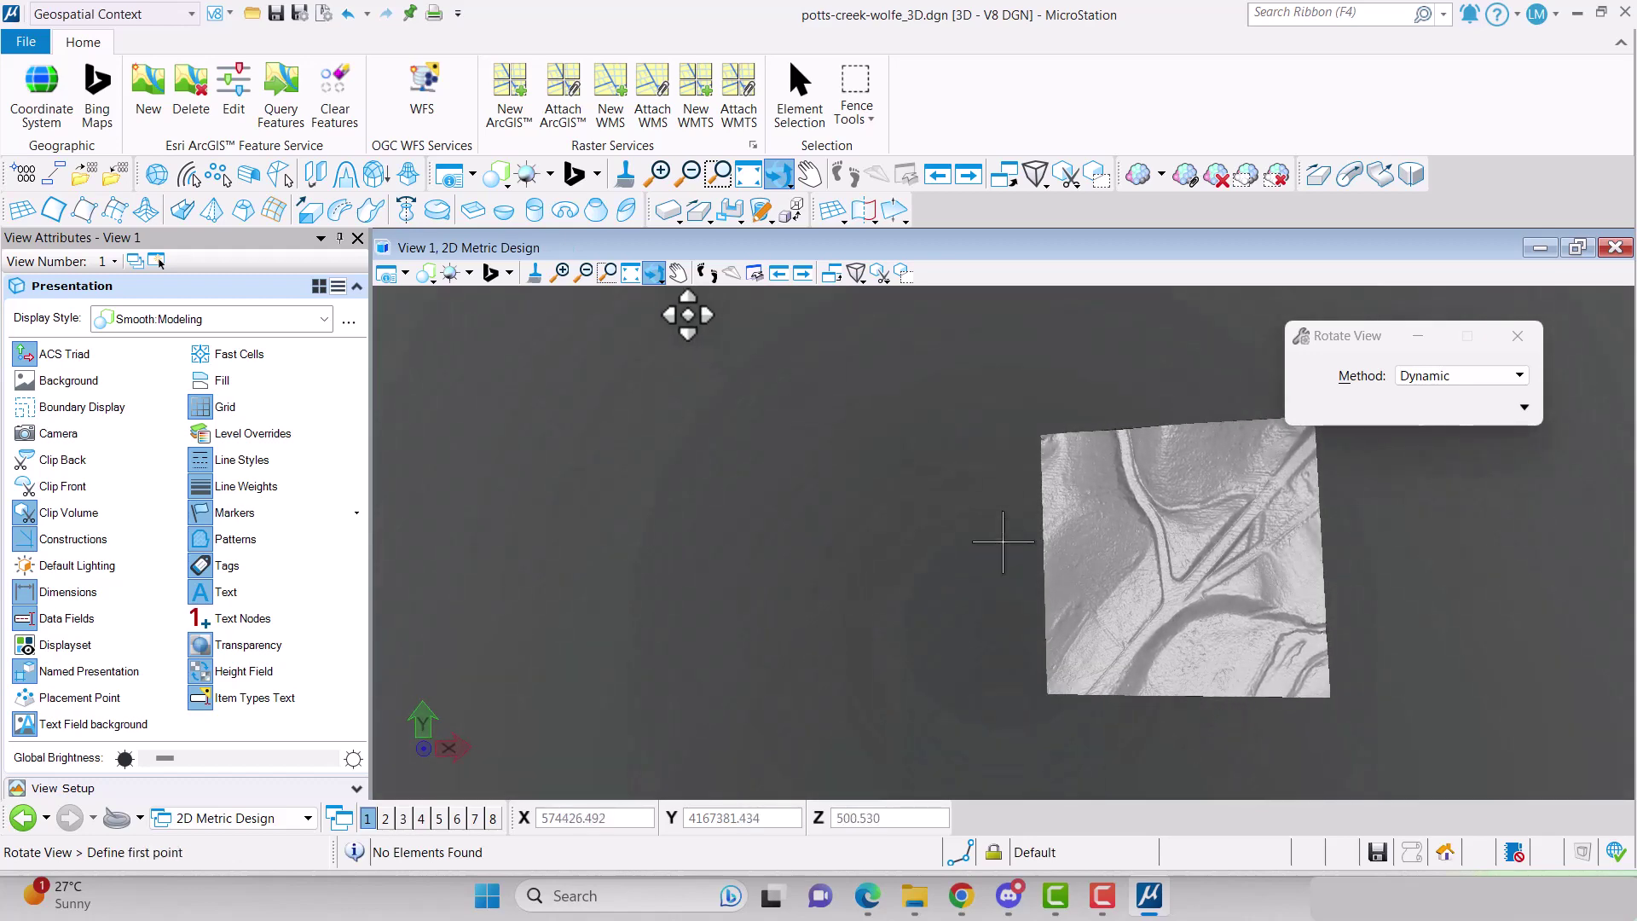
click(635, 272)
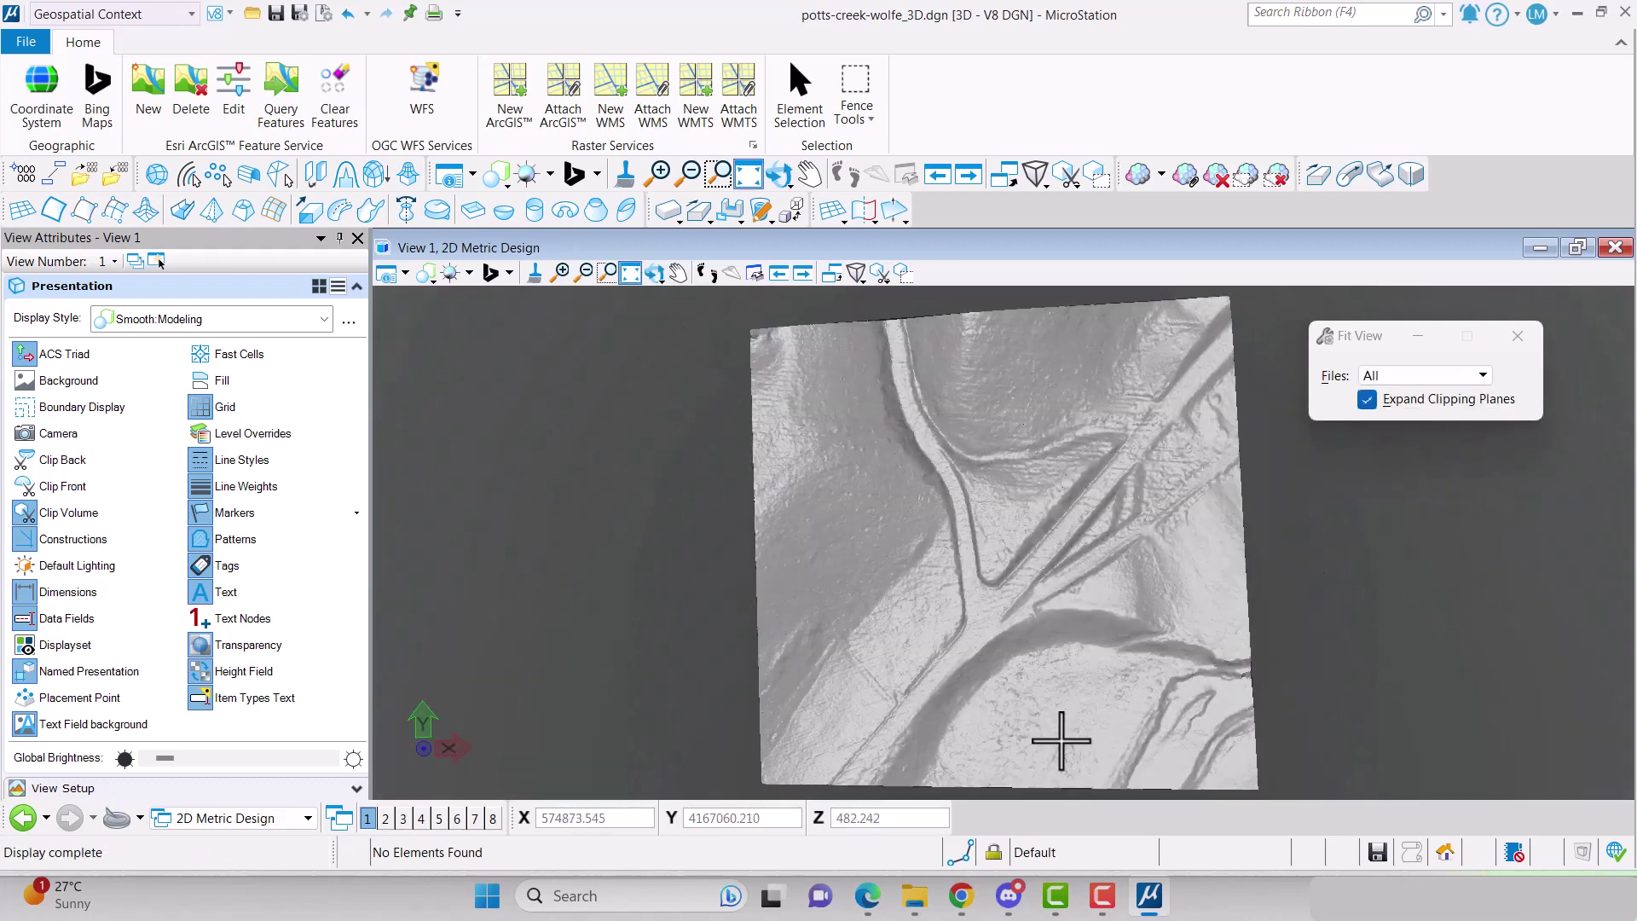
Apply Thematic:Height colouring (465.575 to 515.845) and tilt the terrain into an oblique 3D view.
click(191, 319)
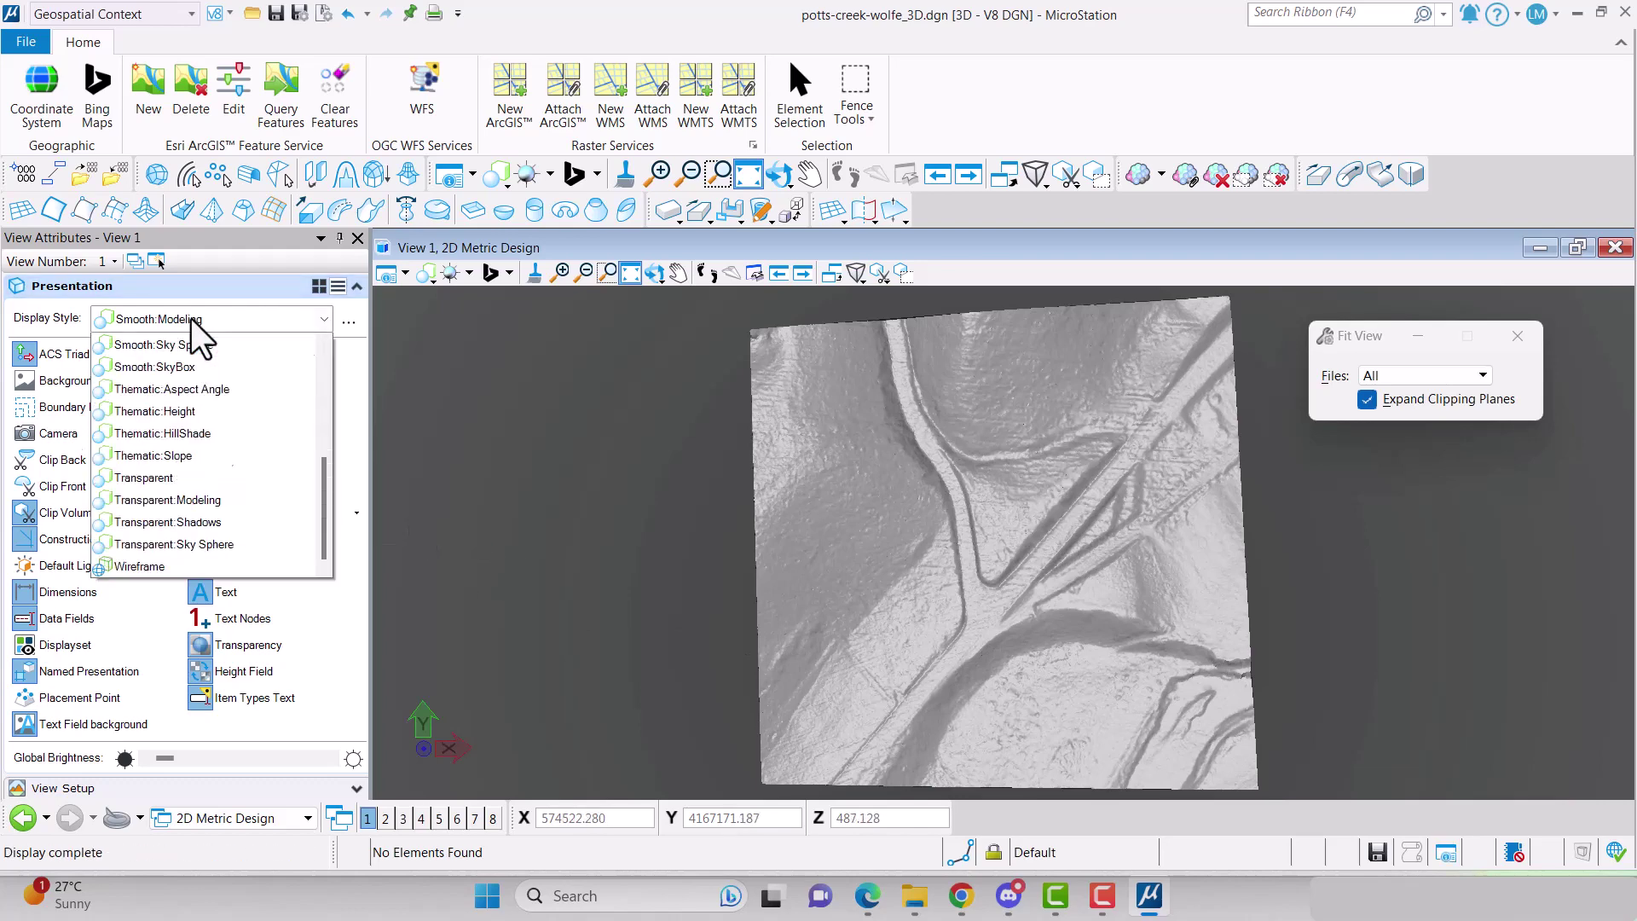
click(213, 463)
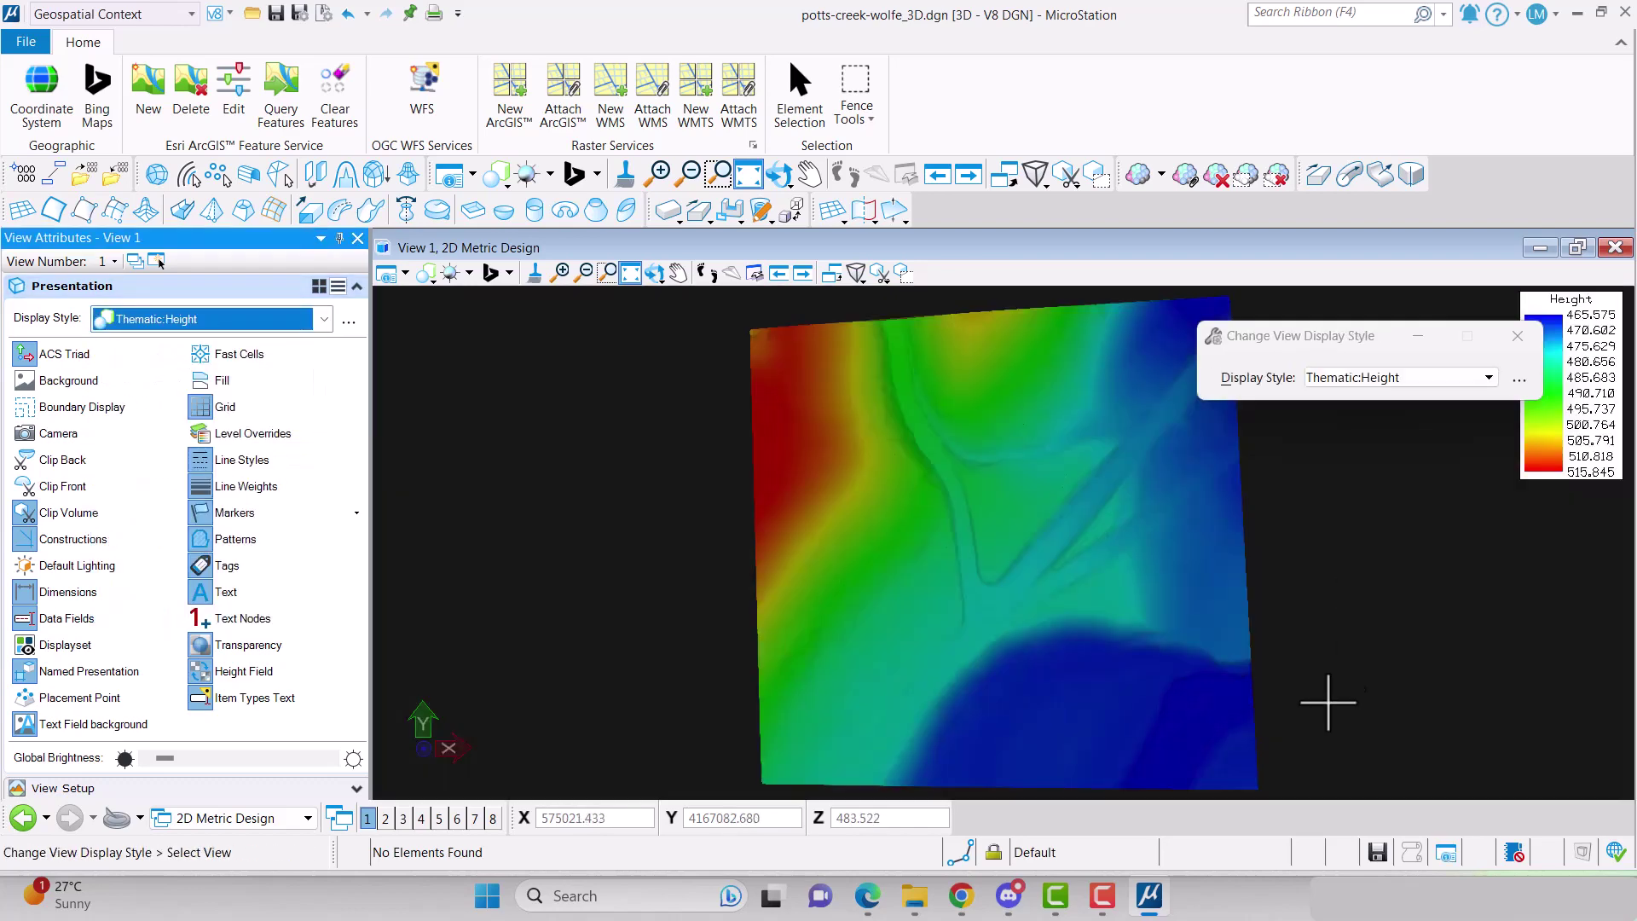
click(654, 272)
drag(756, 705, 1054, 578)
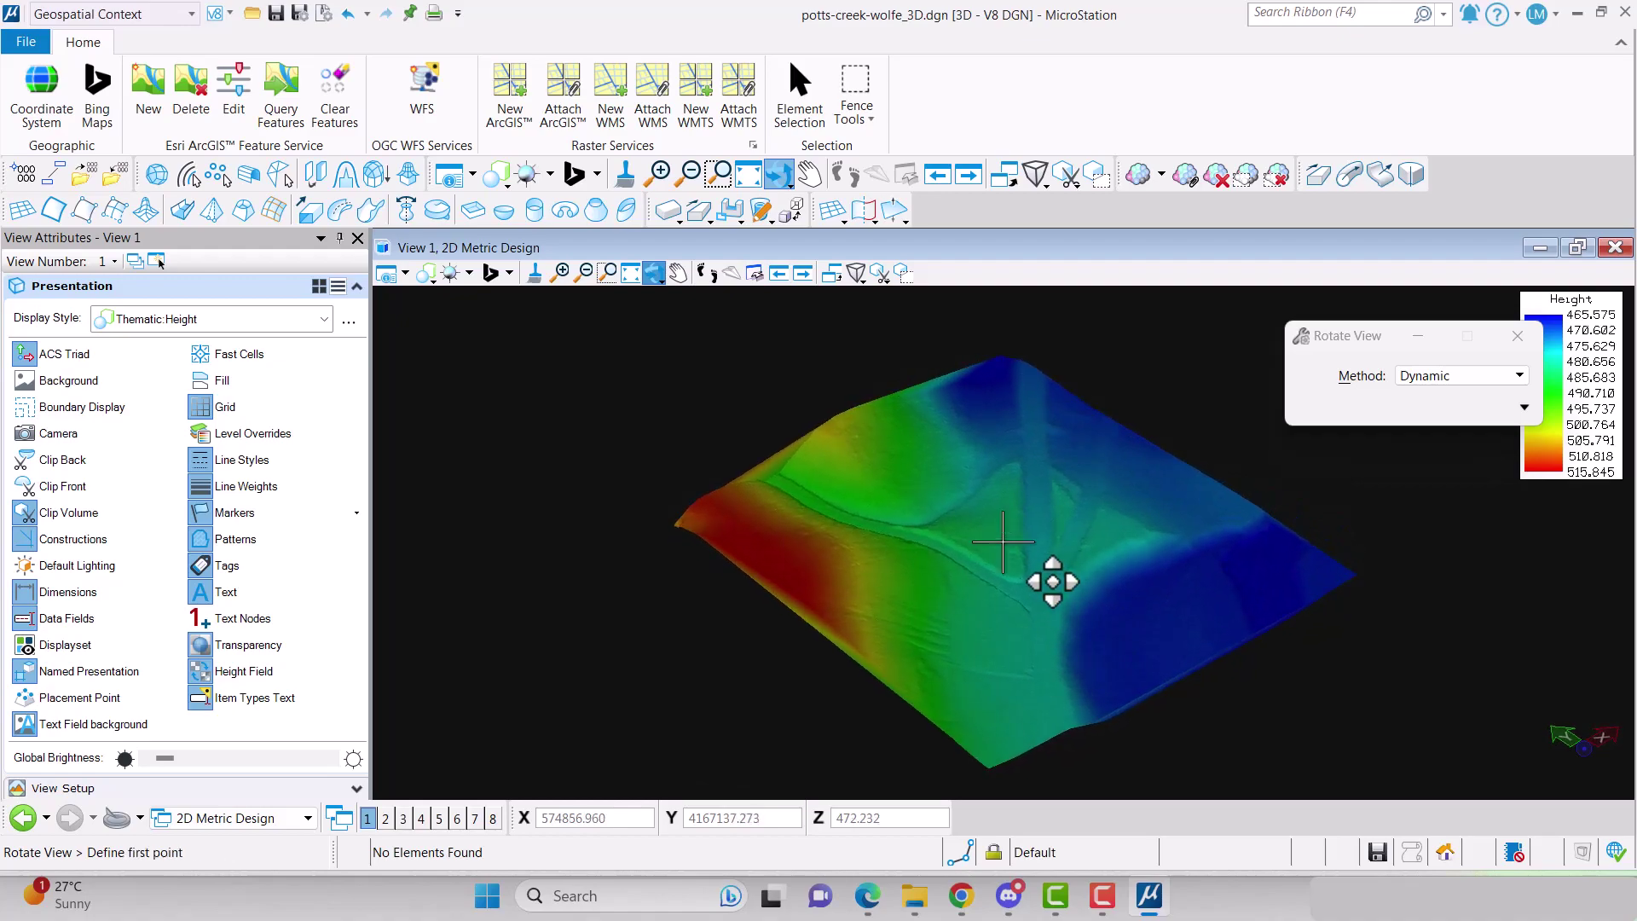